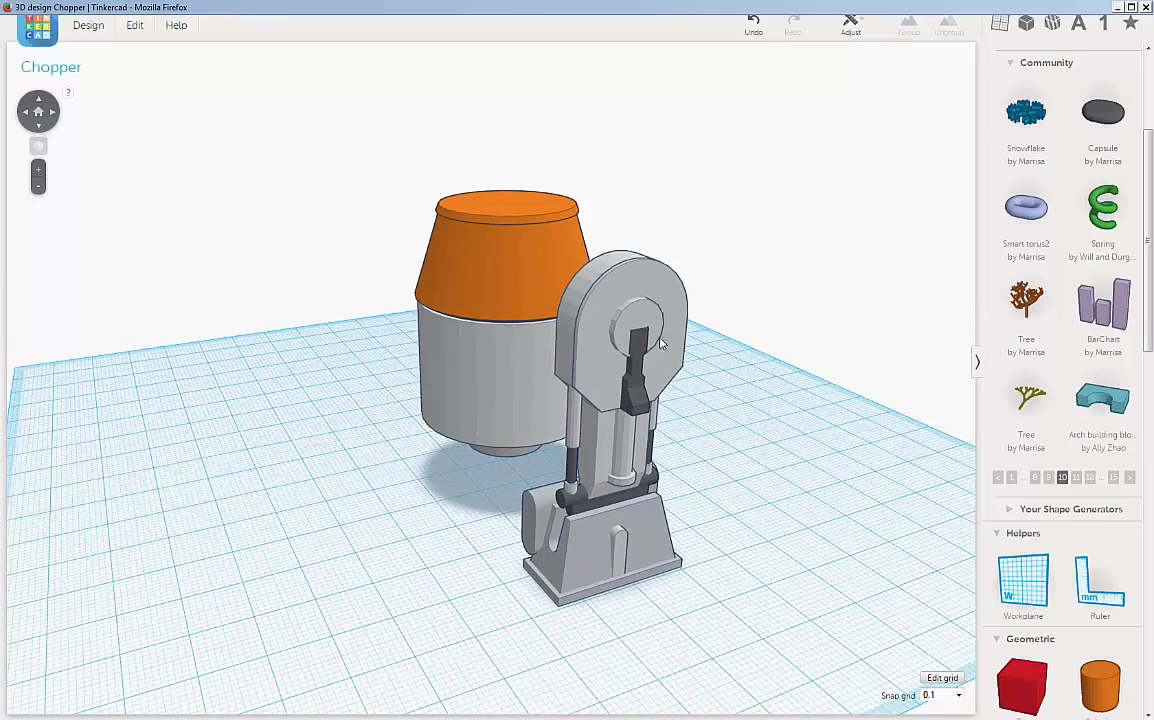
Step: Group all parts of the leg beside the body and set the group to Multicolor to preserve the original colors
mouse_move(798, 456)
right_mouse_down()
mouse_move(812, 459)
mouse_move(790, 468)
right_mouse_up()
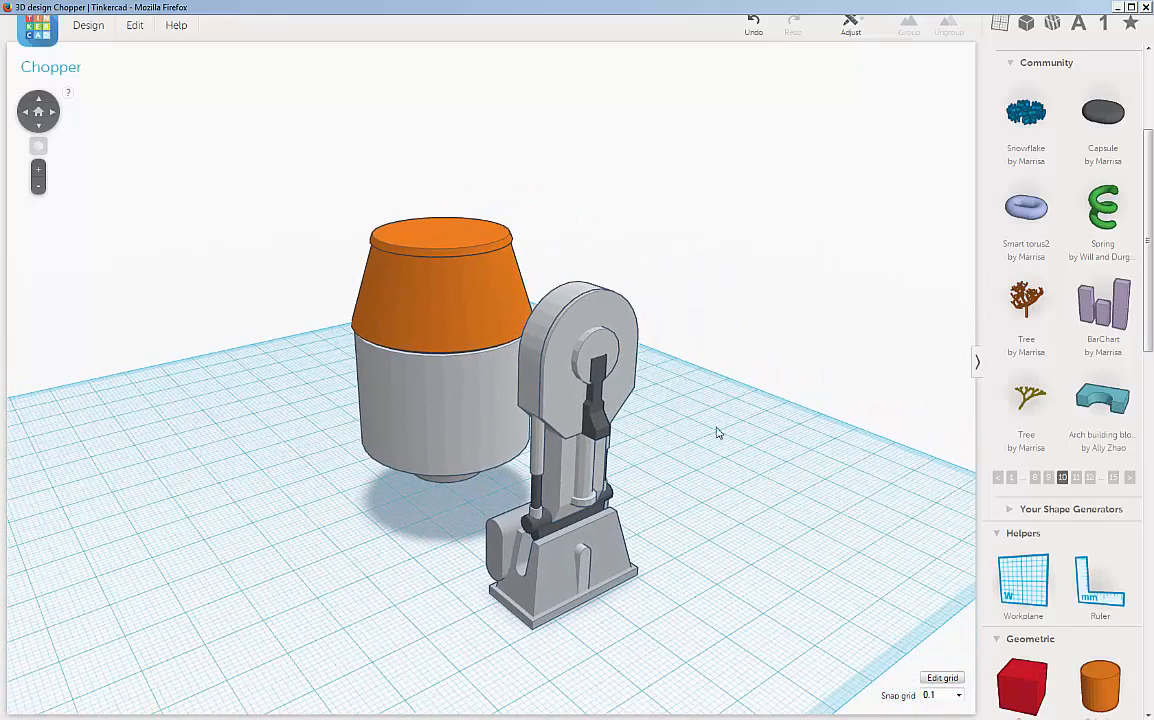
left_click(567, 299)
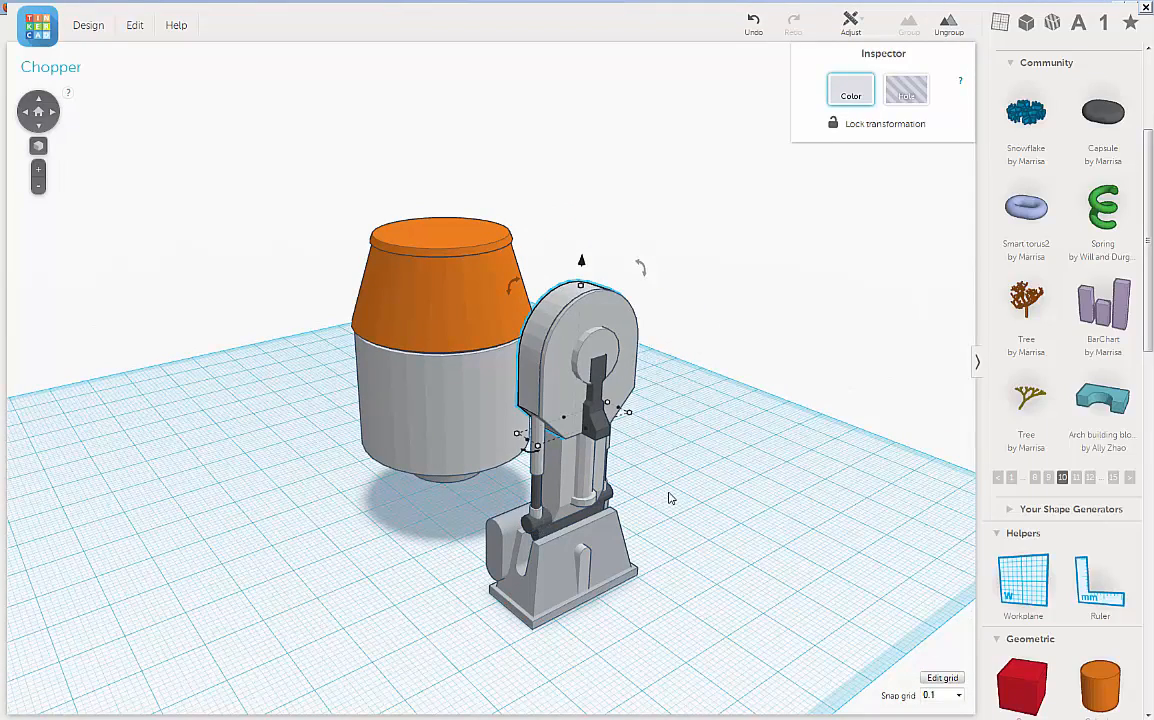
right_click_drag(670, 498, 825, 433)
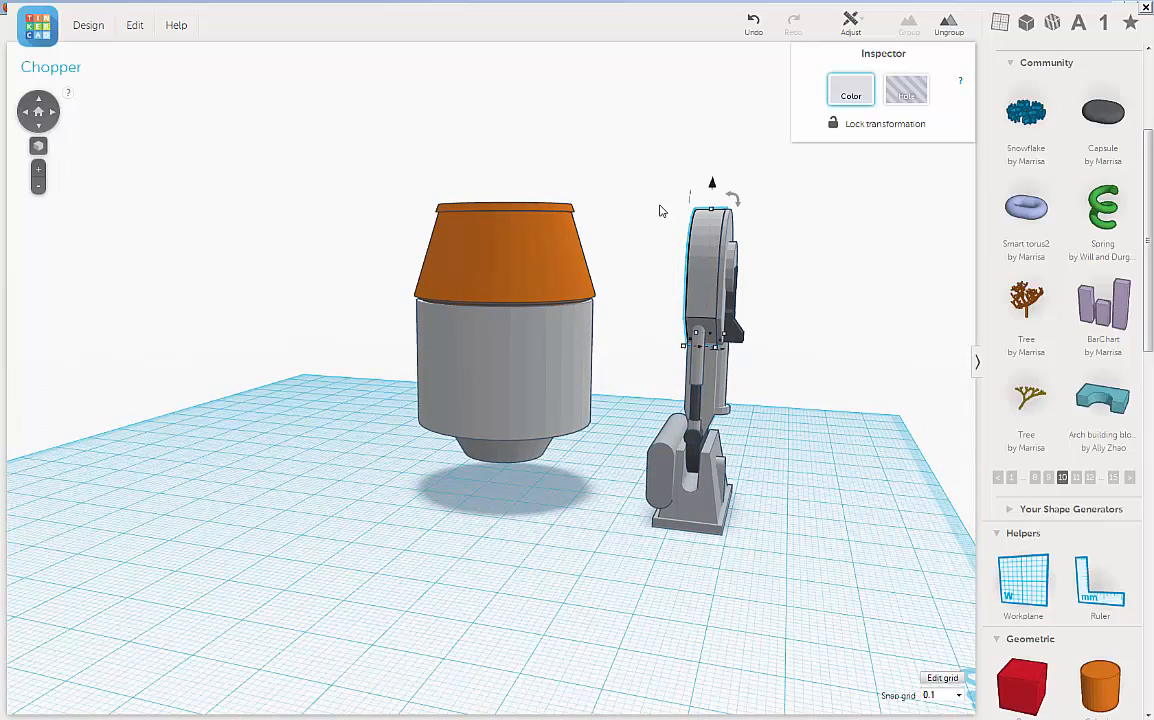
left_click_drag(660, 207, 798, 543)
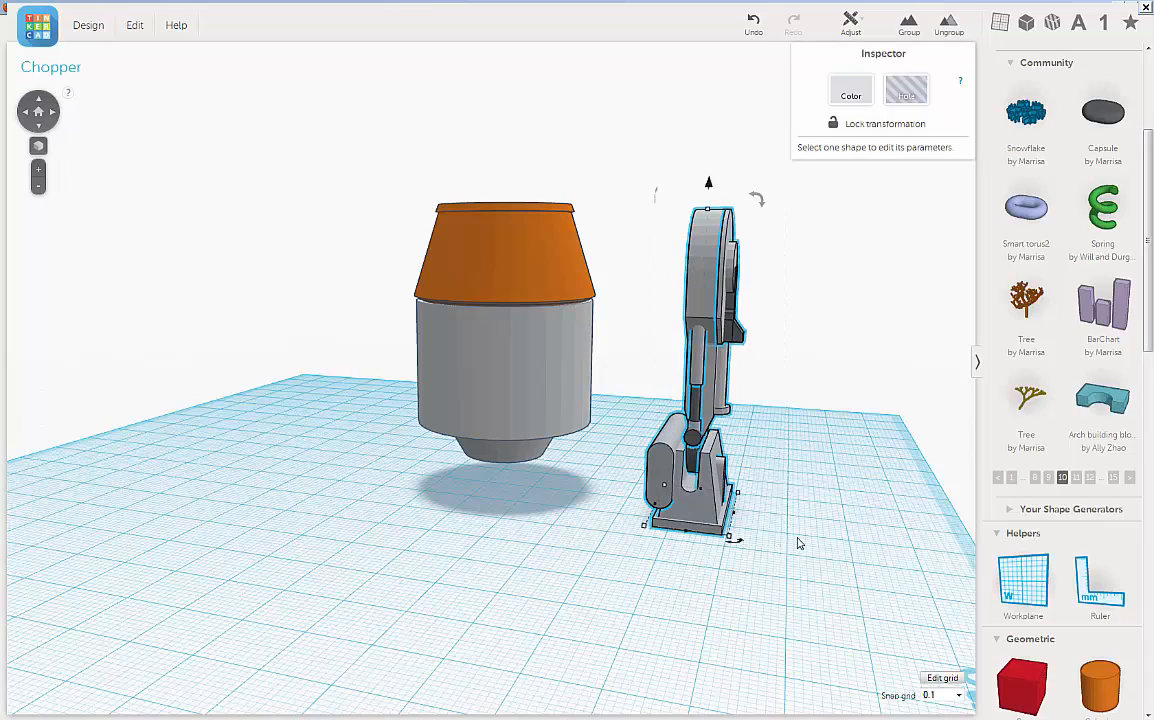
right_click_drag(812, 333, 795, 344)
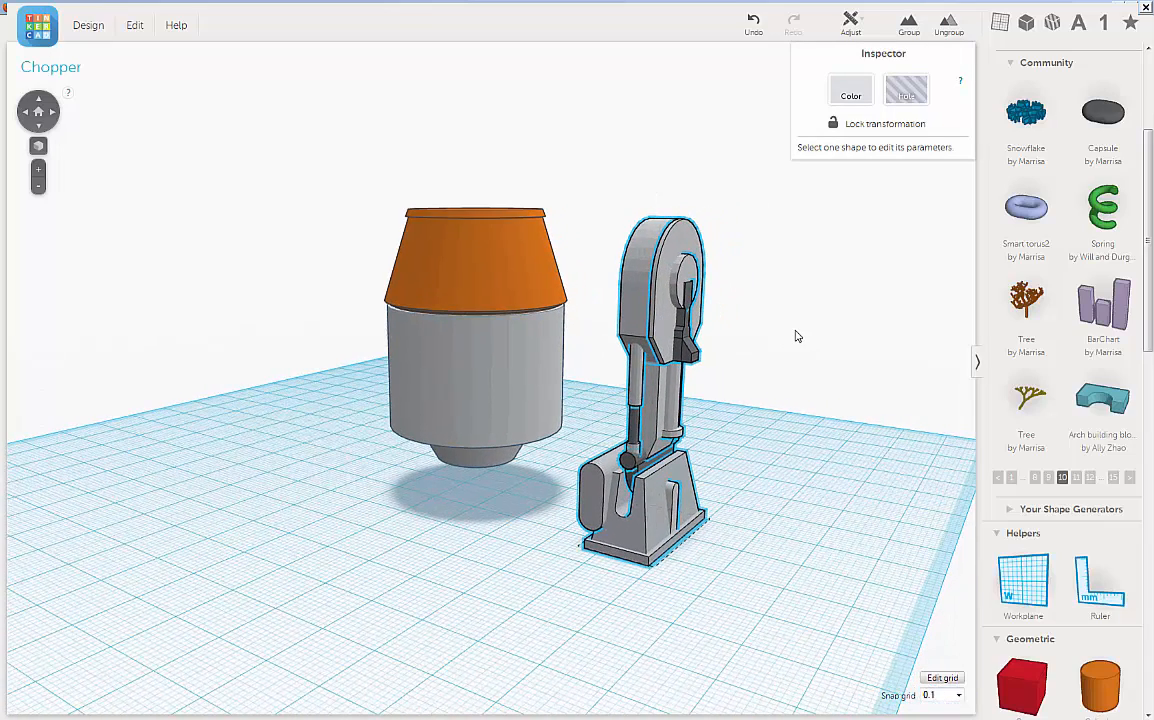
left_click(908, 25)
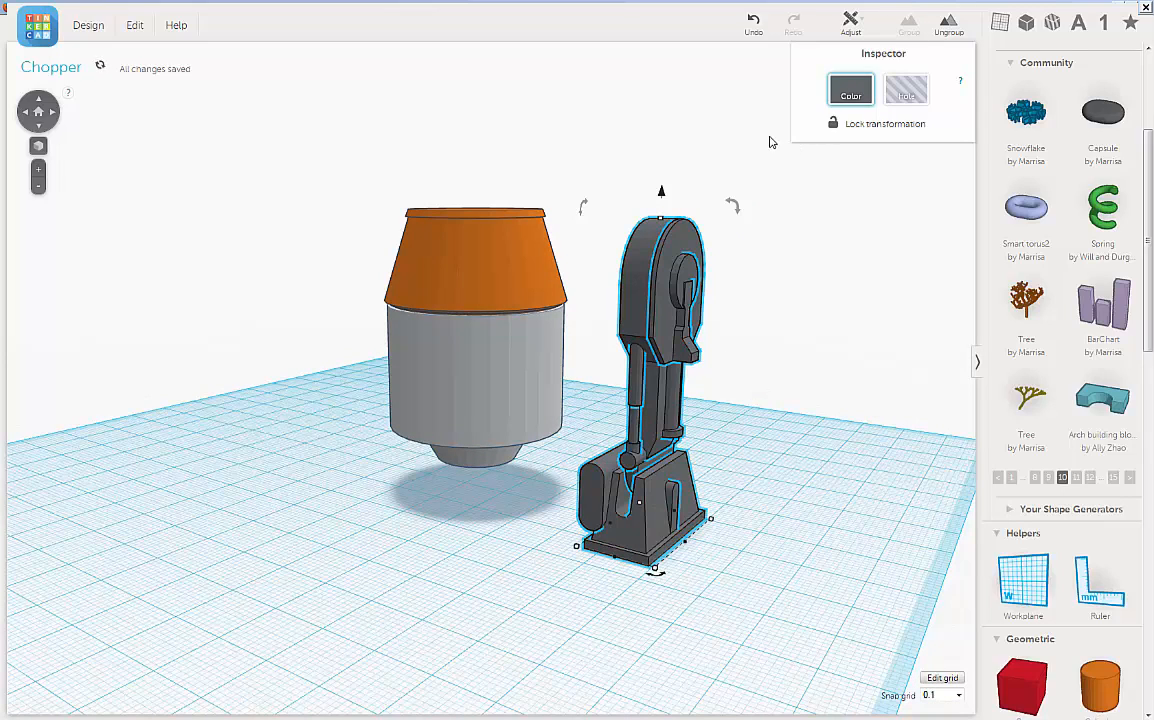
left_click(851, 97)
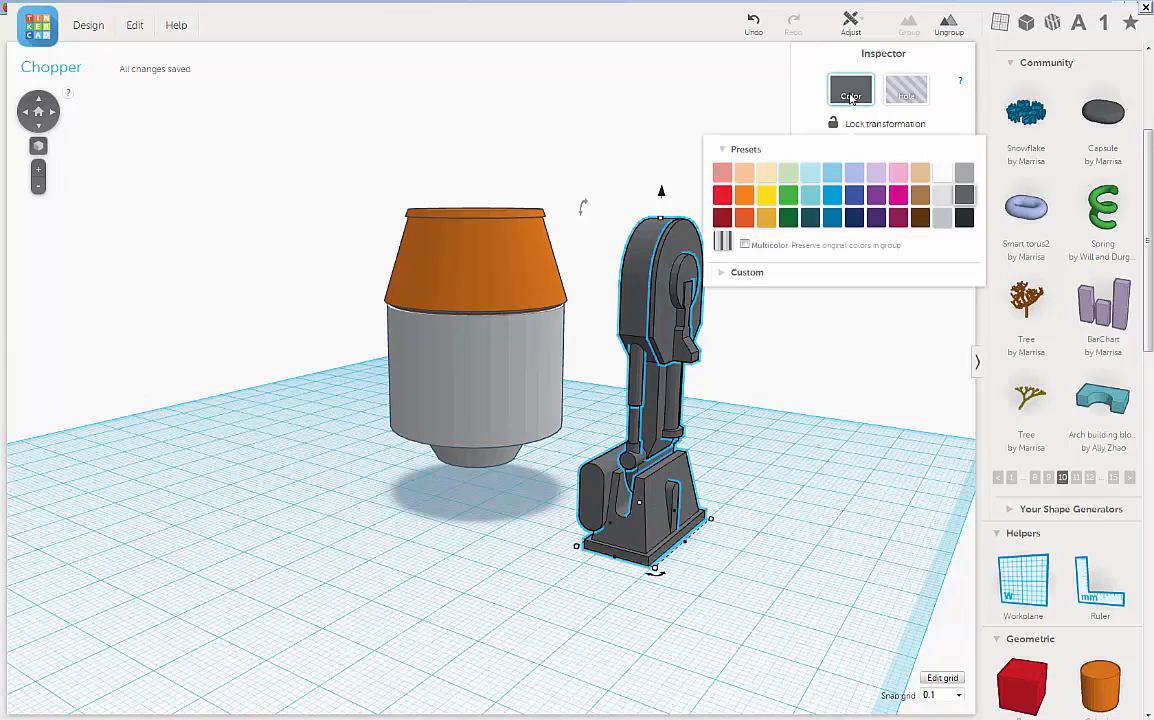
left_click(745, 246)
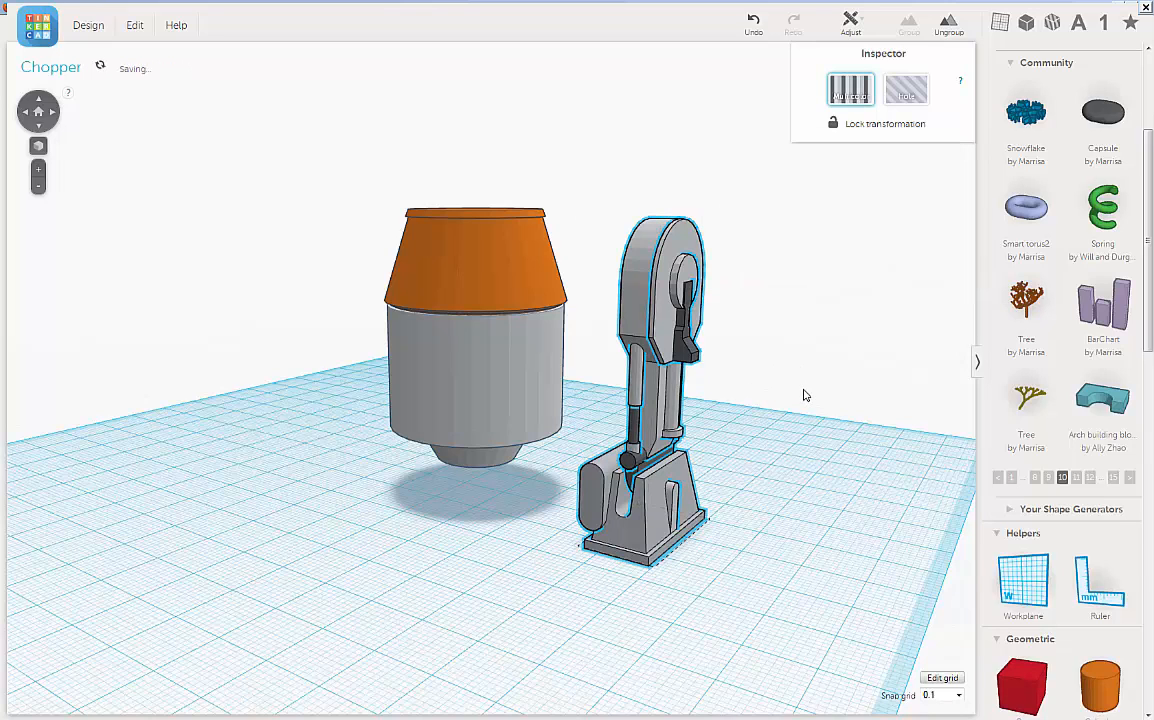
Step: Duplicate the grouped multicolor leg
right_click_drag(804, 390, 825, 394)
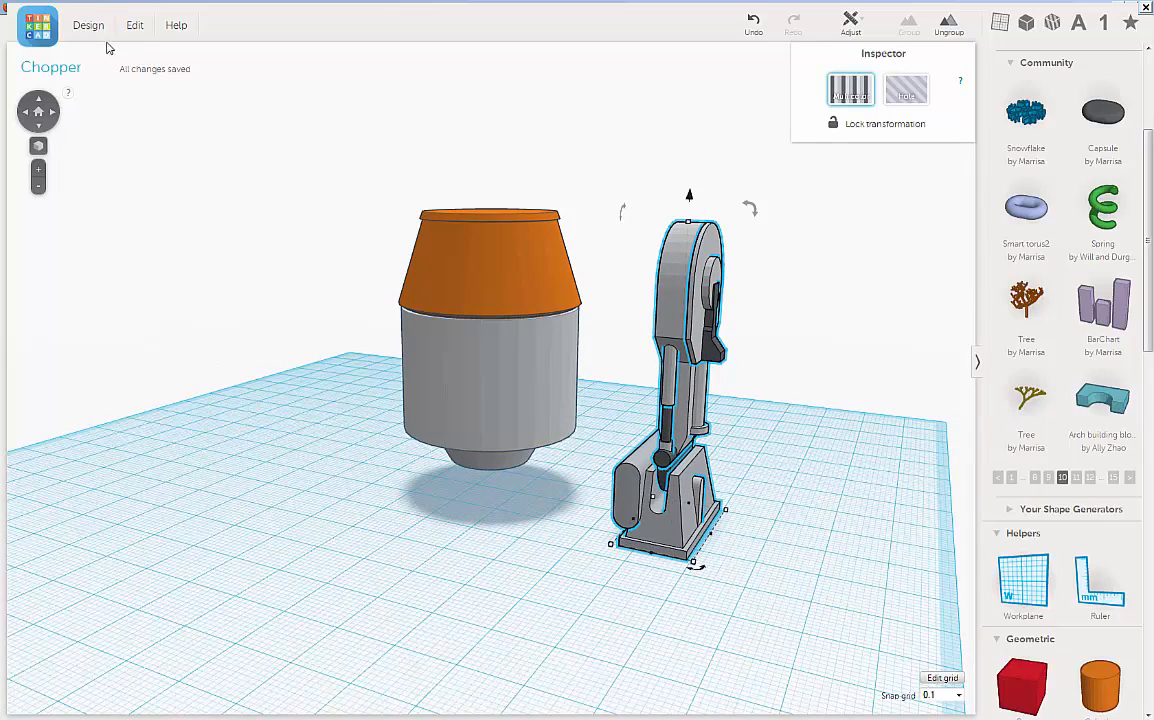
left_click(134, 25)
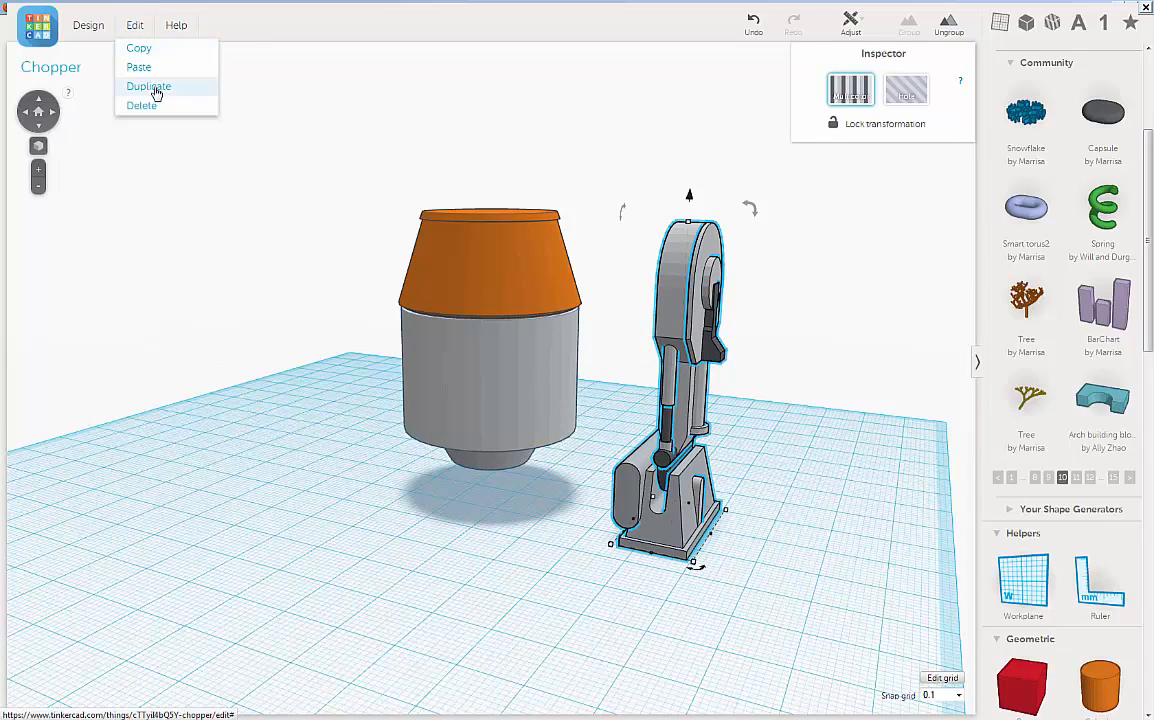
left_click(150, 87)
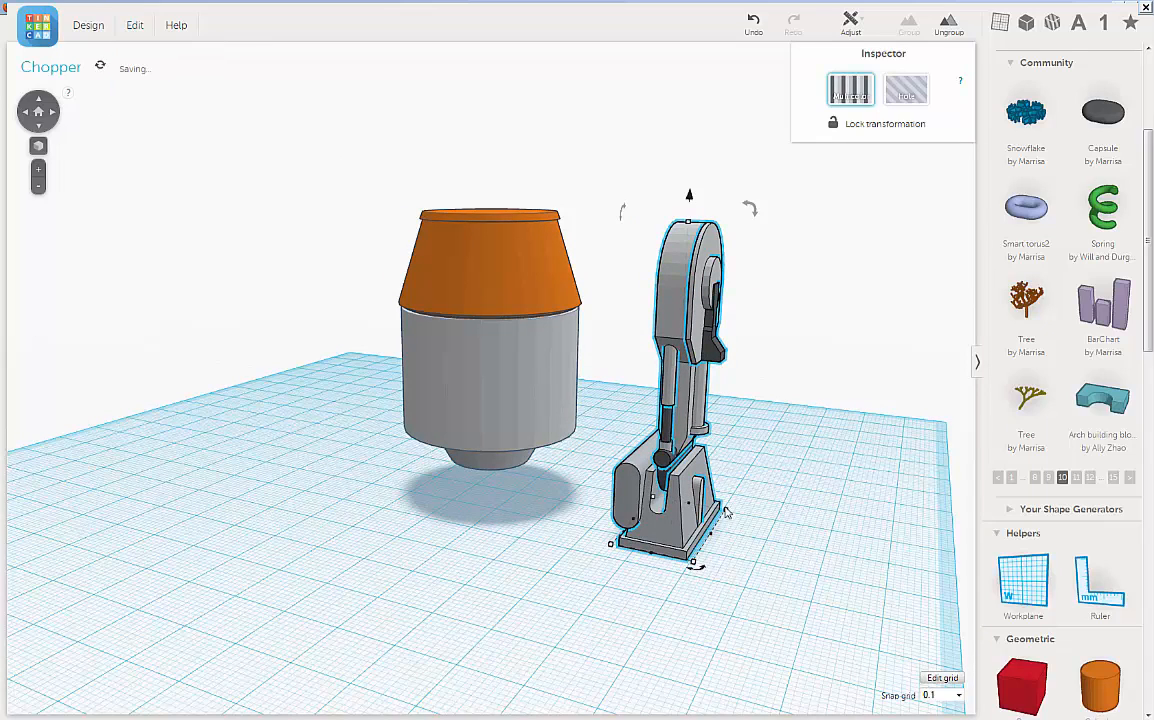
Step: Nudge the duplicated leg out of the original, a short distance toward the body
right_click_drag(785, 494, 798, 487)
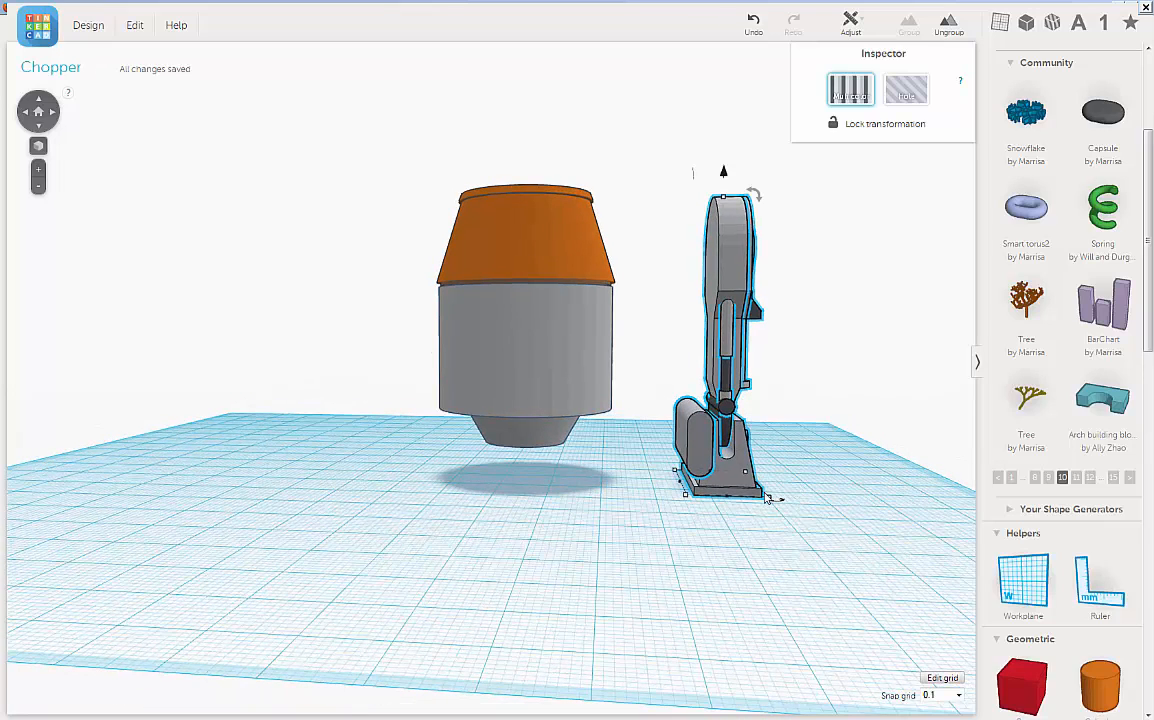
key("Left")
key("Left")
key("Left")
key("Left")
key("Left")
key("Left")
key("Left")
key("Left")
key("Left")
key("Left")
key("Left")
key("Left")
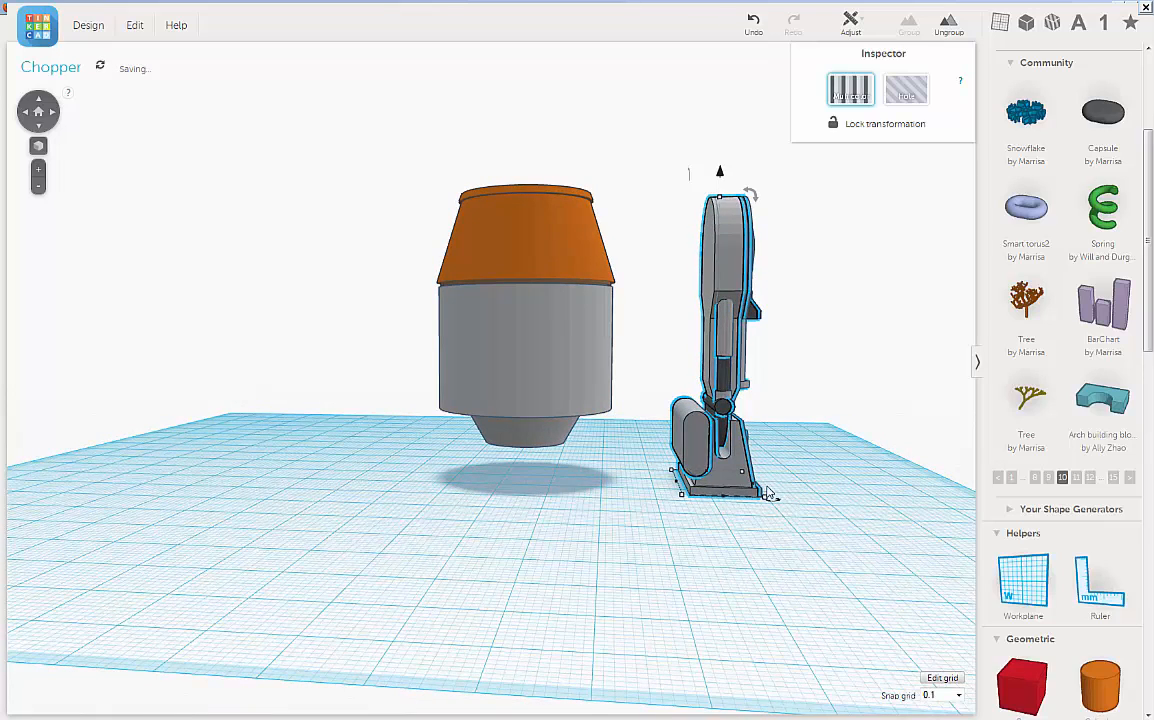
key("Left")
key("Left")
key("Left")
key("Left")
key("Left")
key("Left")
key("Left")
key("Left")
key("Left")
key("Left")
key("Left")
key("Left")
key("Left")
key("Left")
key("Left")
key("Left")
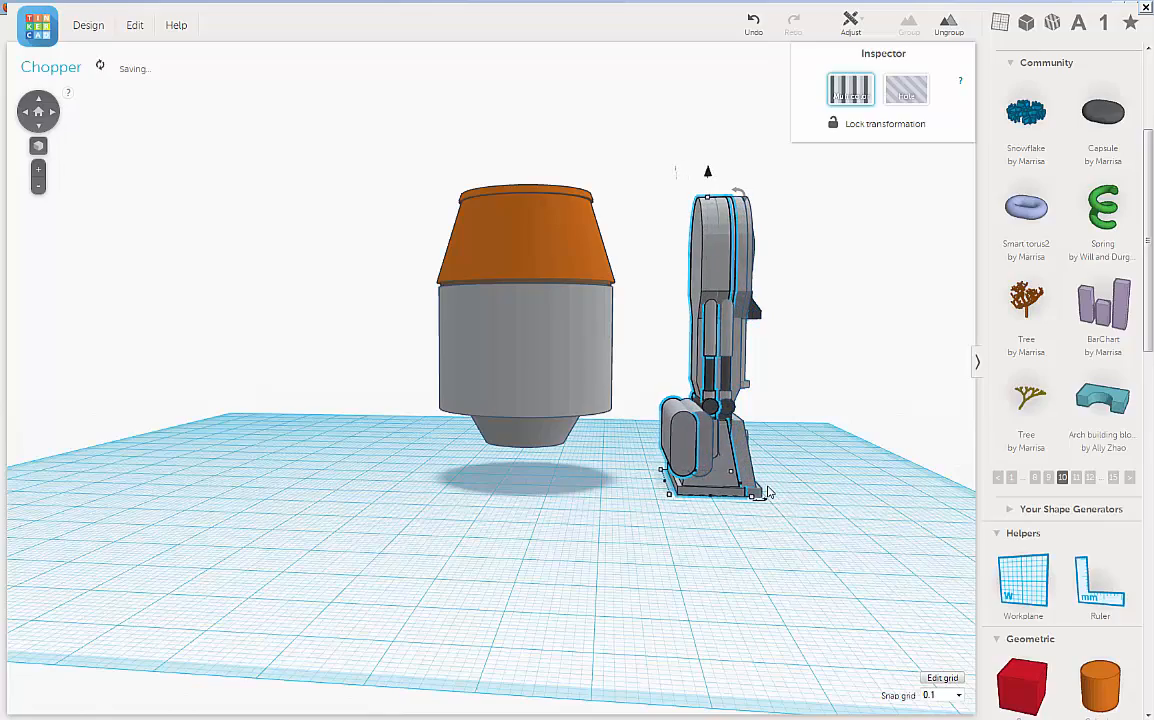
key("Left")
key("Left")
key("Left")
key("Left")
key("Left")
key("Left")
key("Left")
key("Left")
Step: Move the duplicated leg across the workplane to the opposite side of the body
right_click_drag(830, 420, 816, 523)
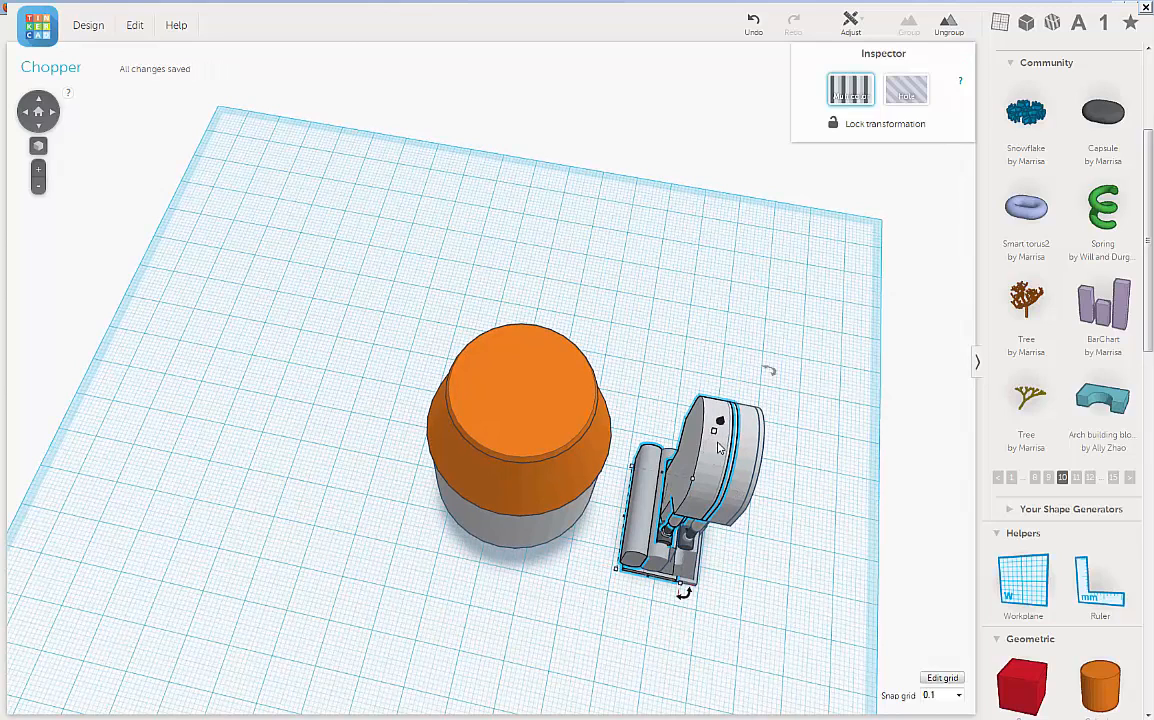
left_click(687, 347)
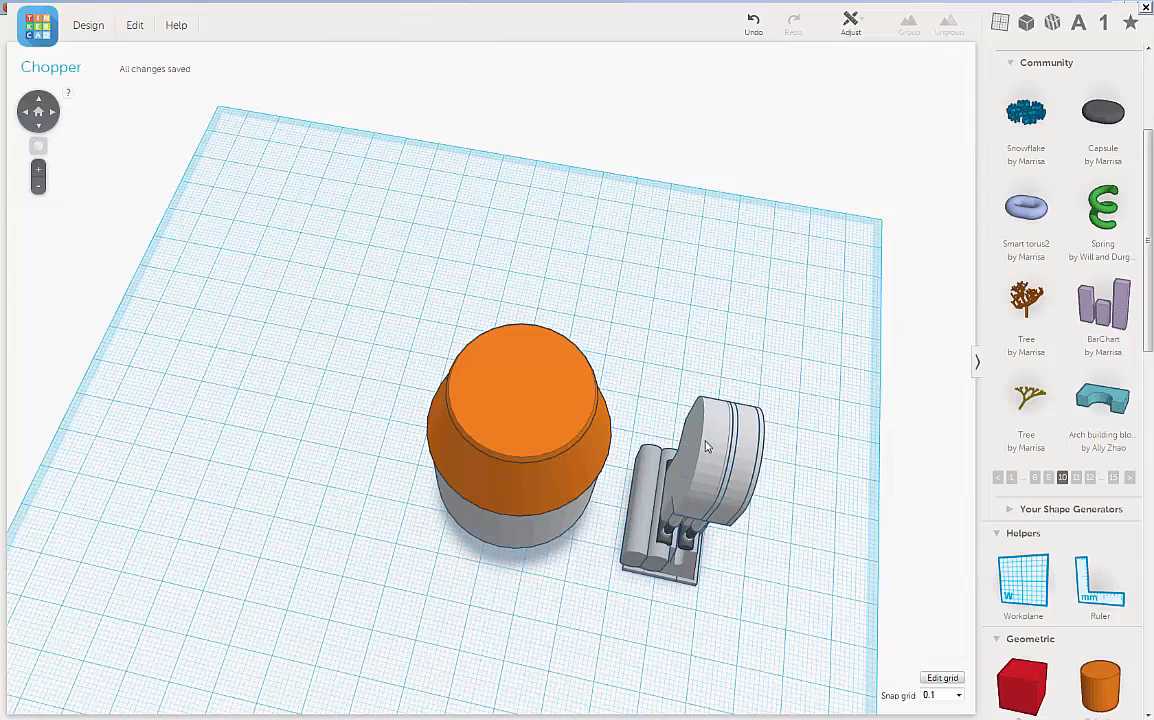
left_click(706, 447)
left_click_drag(688, 440, 315, 403)
Step: Rotate the duplicated leg about its vertical axis so its front faces away from the body
right_click_drag(415, 525, 531, 410)
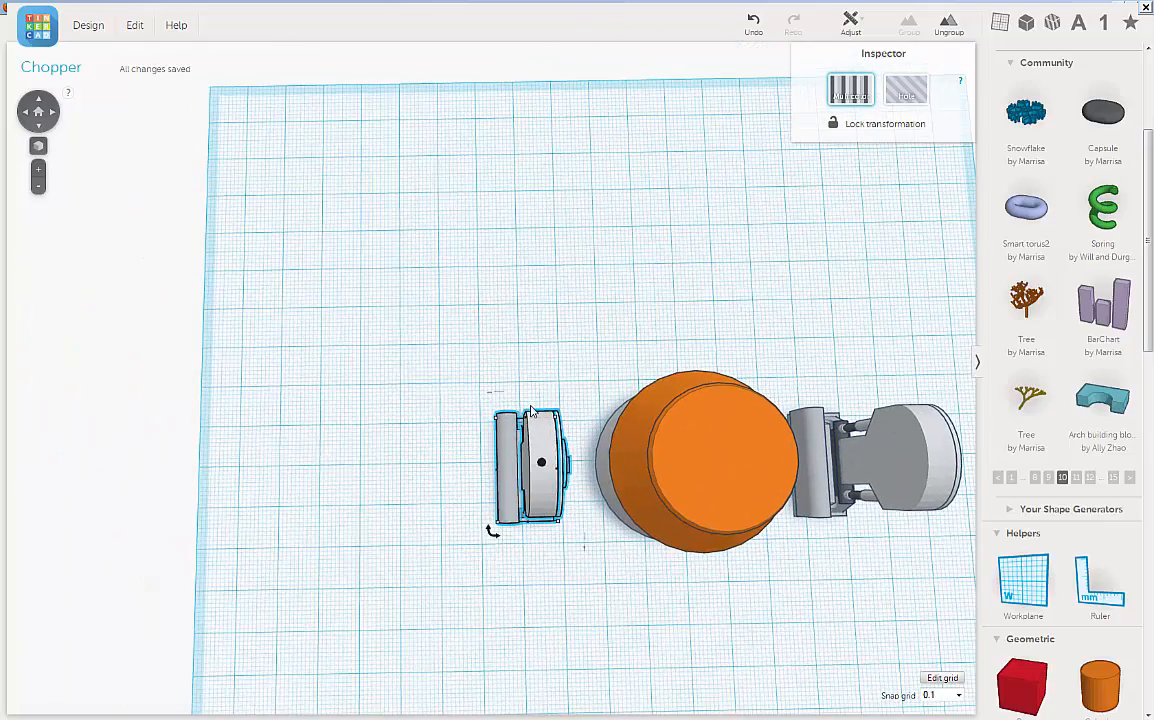
left_click_drag(495, 537, 458, 506)
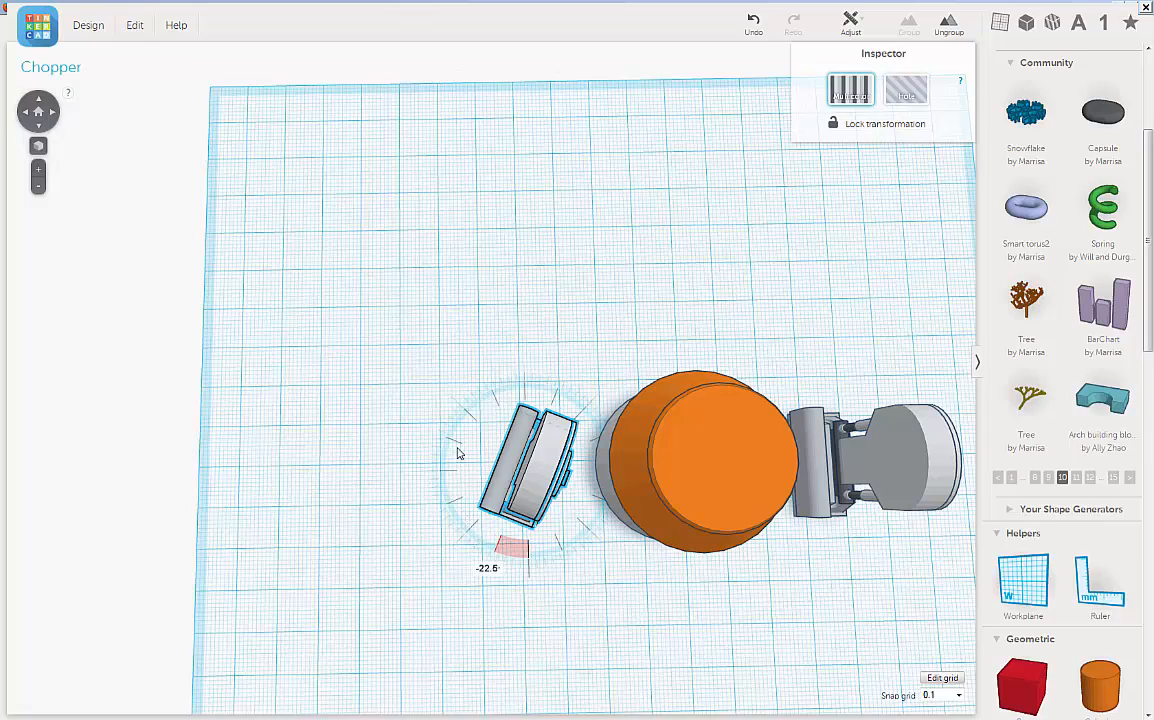
left_click_drag(458, 453, 553, 408)
Step: Ungroup the duplicated leg into its separate parts
right_click_drag(580, 541, 765, 403)
scroll(766, 403, "up", 3)
scroll(766, 403, "up", 2)
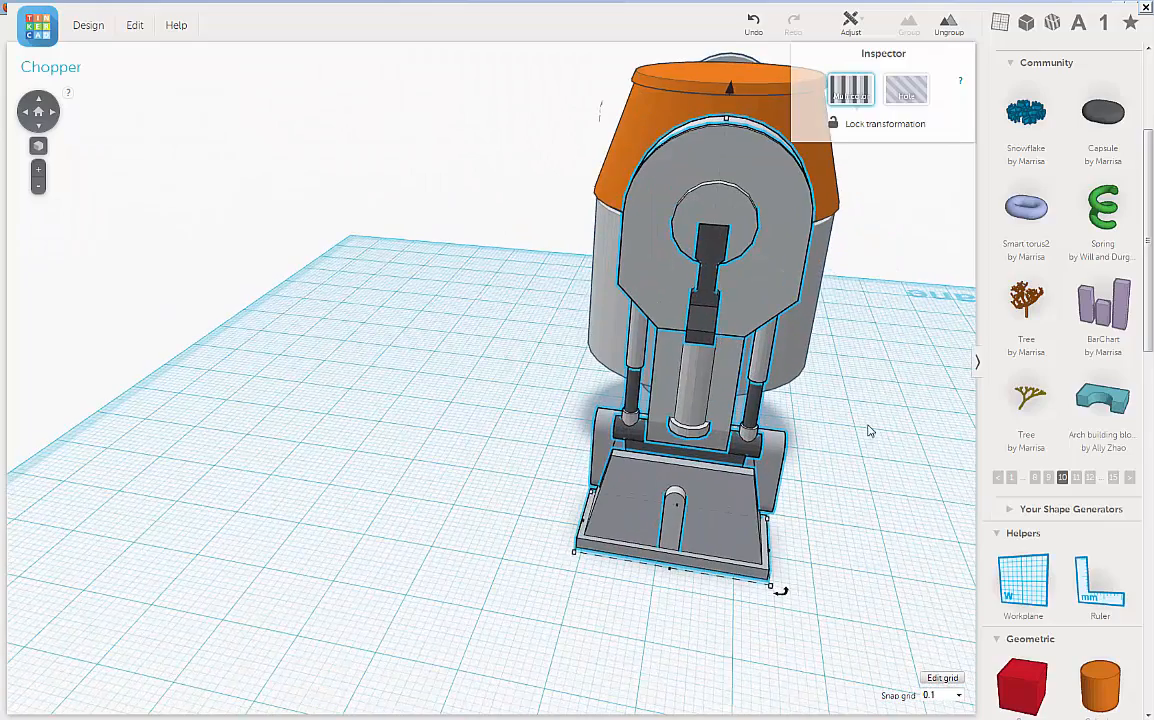
middle_click_drag(844, 443, 797, 476)
right_click_drag(829, 448, 806, 401)
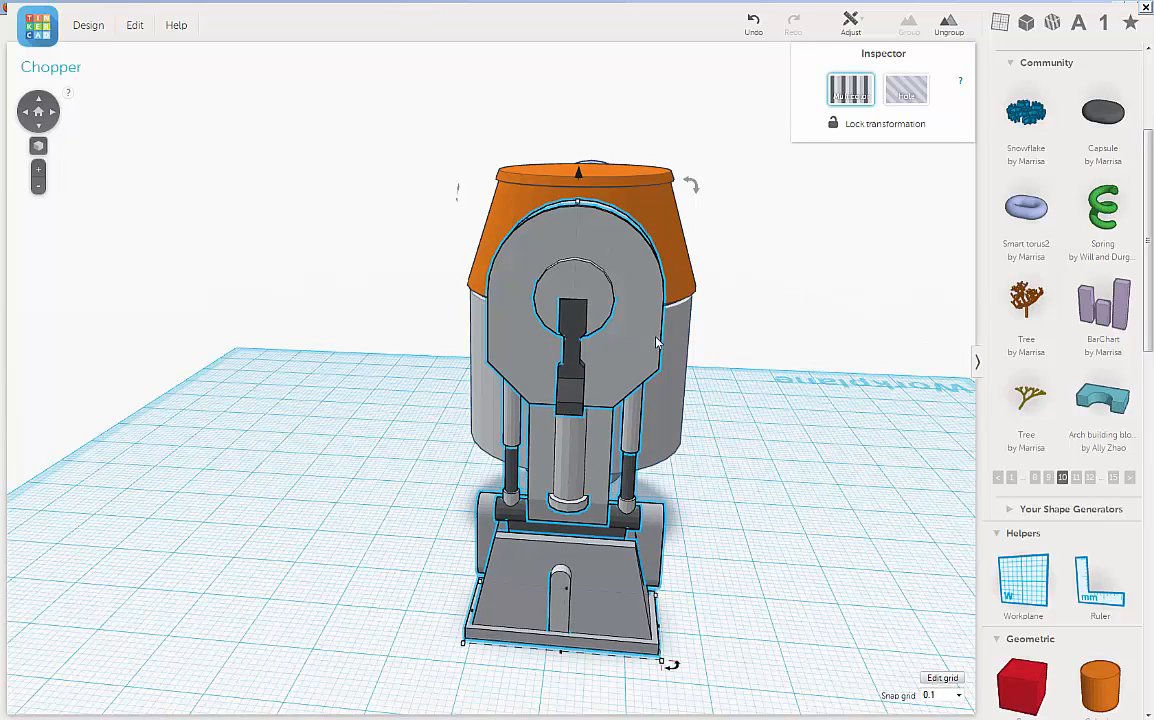
left_click(953, 32)
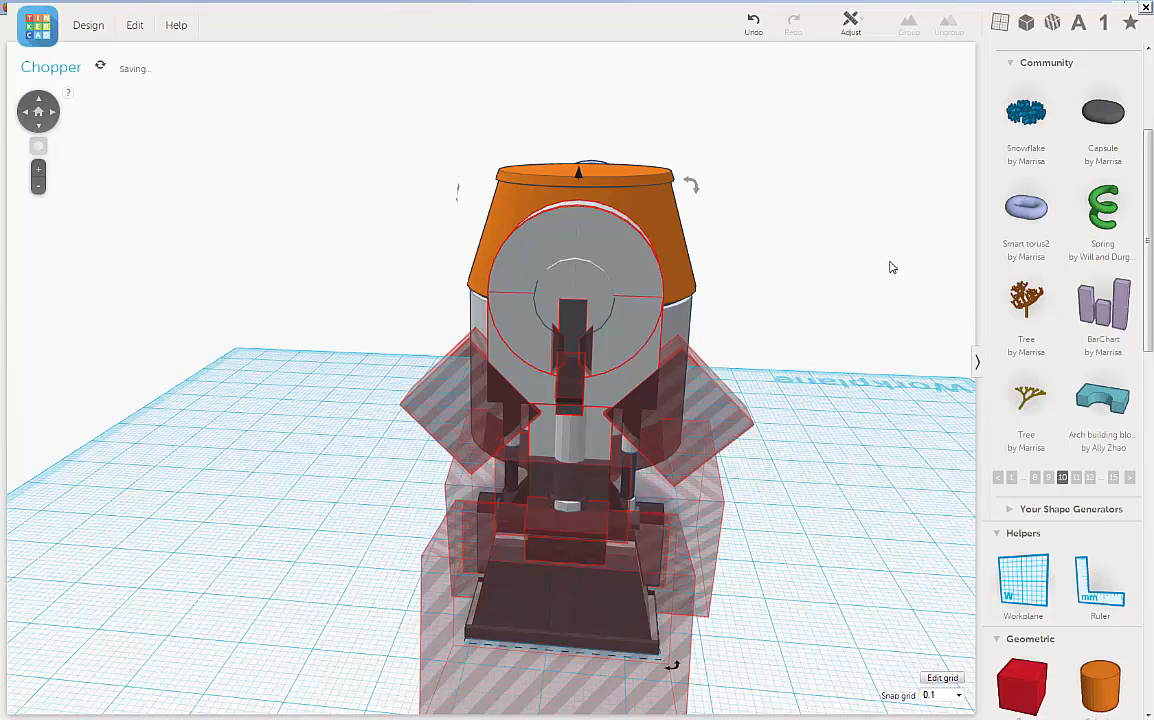
Step: Duplicate the rounded grey housing at the top of the ungrouped leg
right_click_drag(864, 283, 851, 290)
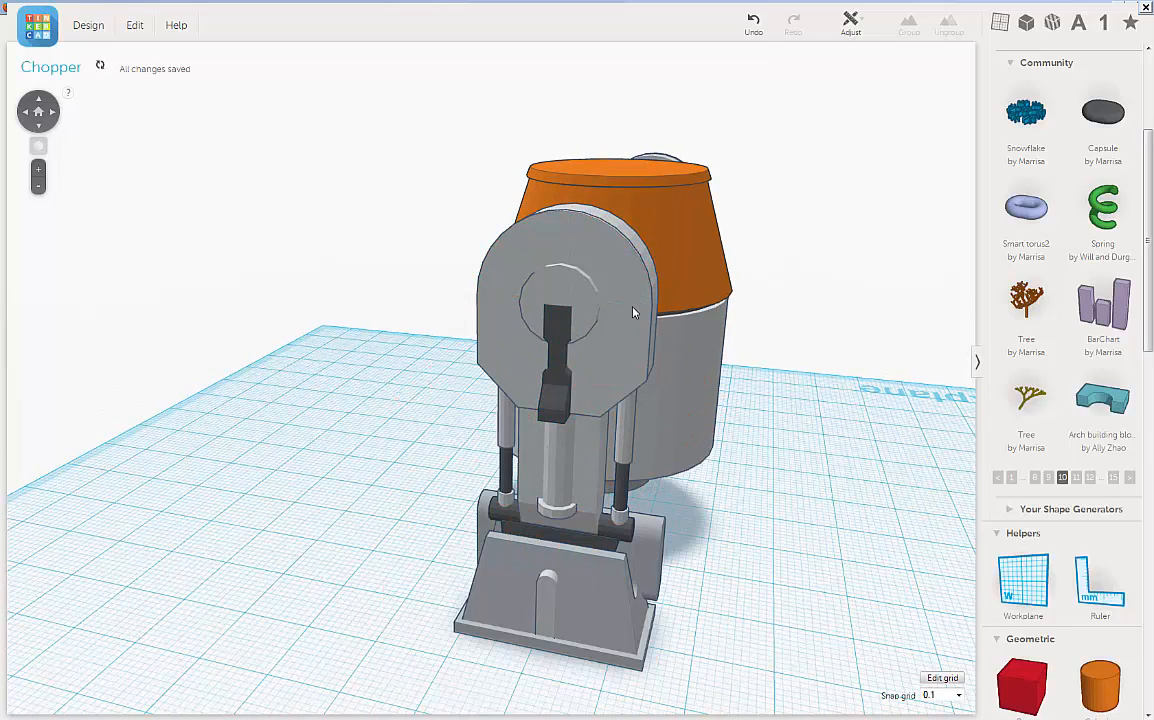
left_click(640, 250)
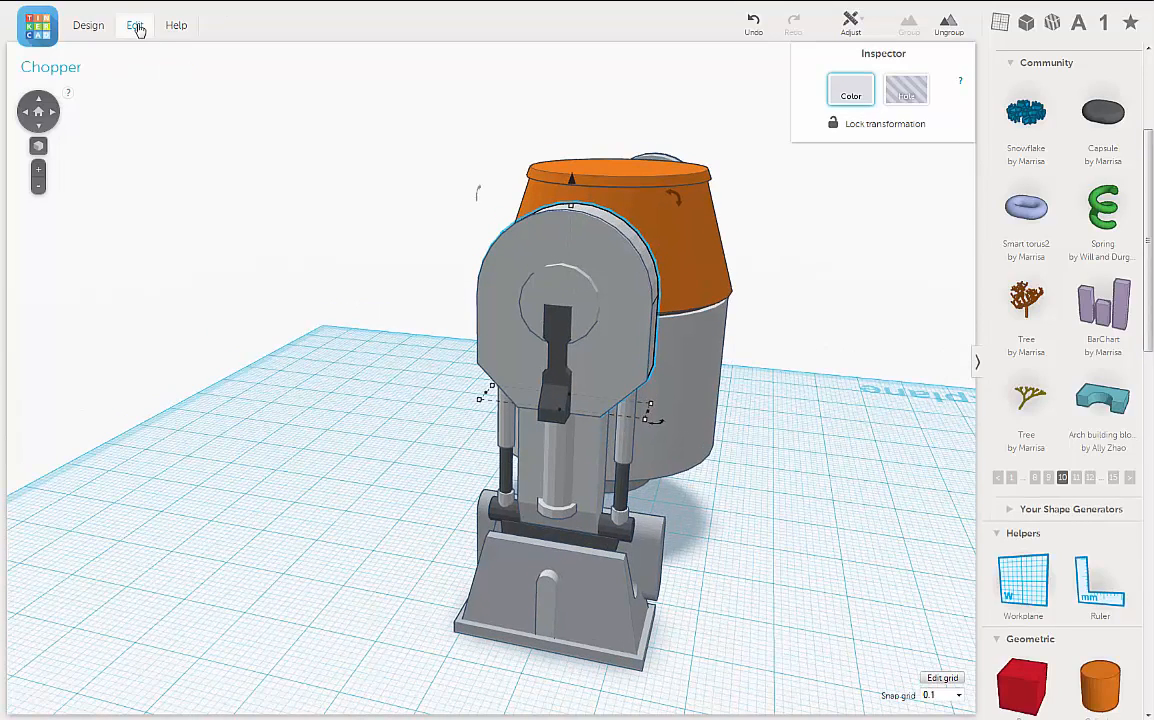
left_click(137, 27)
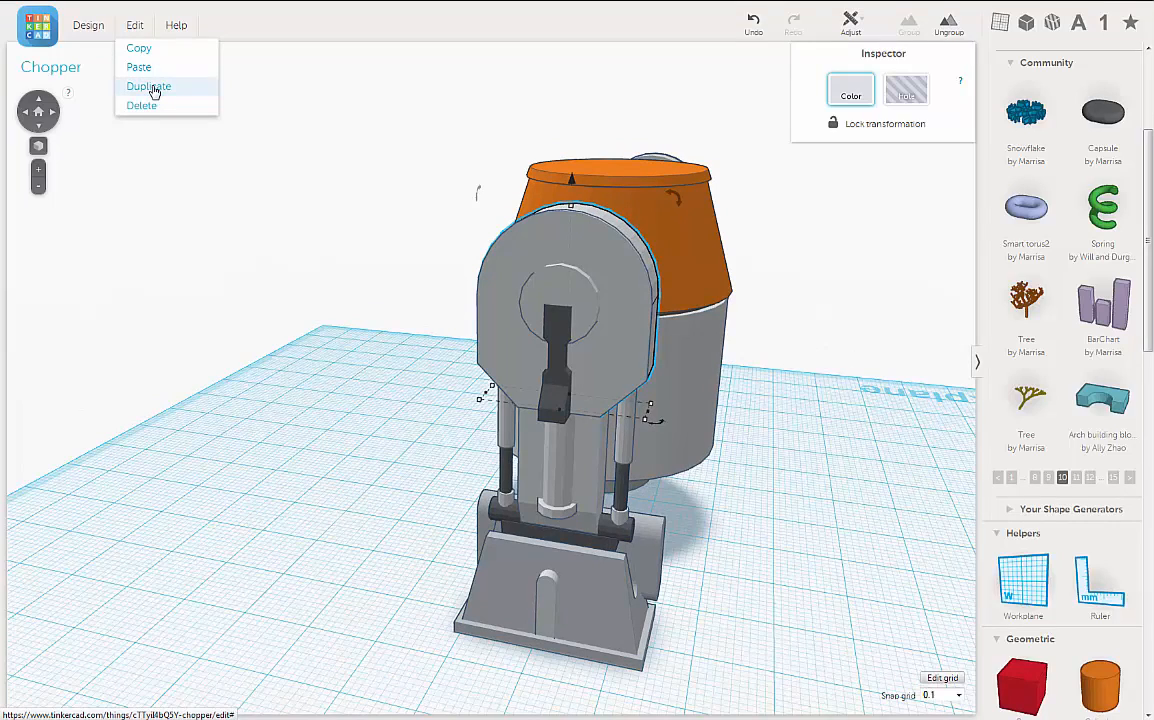
left_click(150, 87)
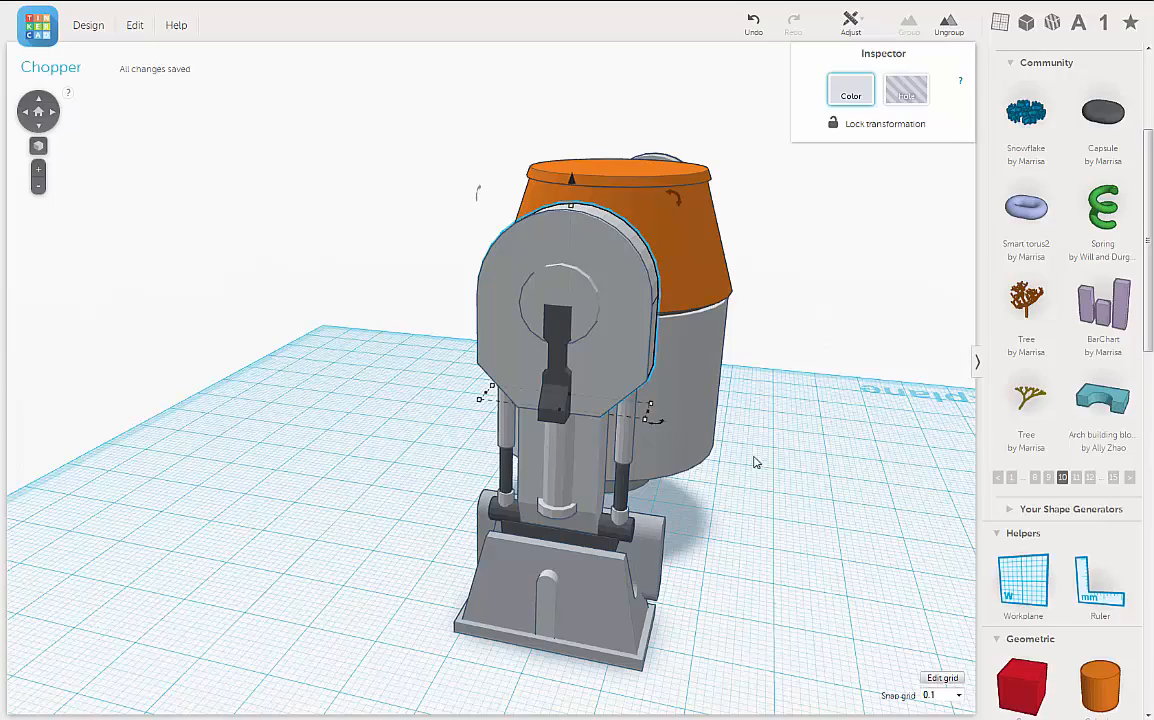
Step: Nudge the duplicated housing straight outward from the body until it stands well clear of the leg
right_click_drag(755, 462, 579, 448)
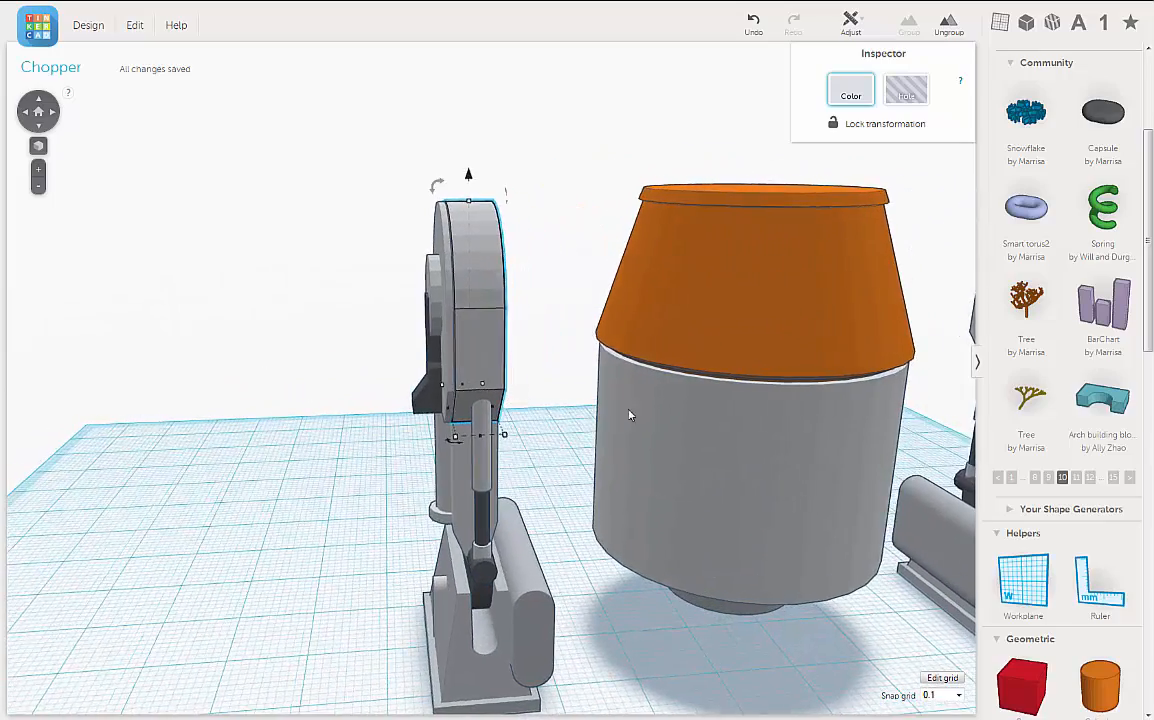
right_click_drag(629, 414, 663, 290)
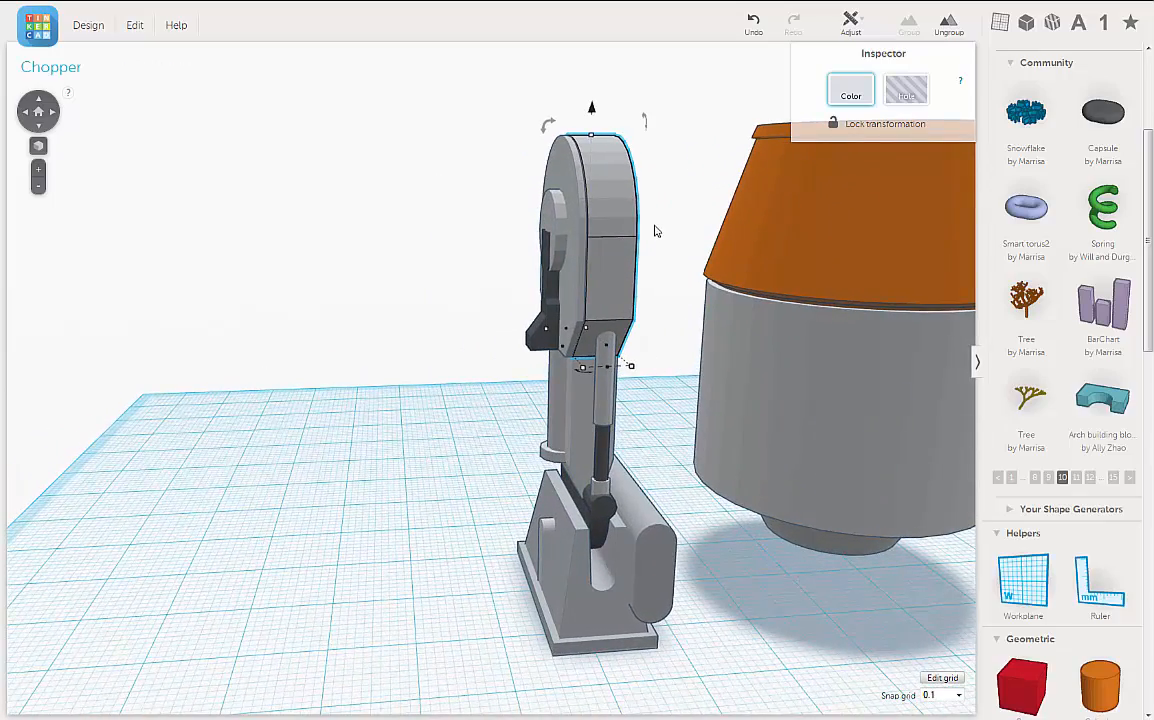
right_click_drag(655, 231, 641, 223)
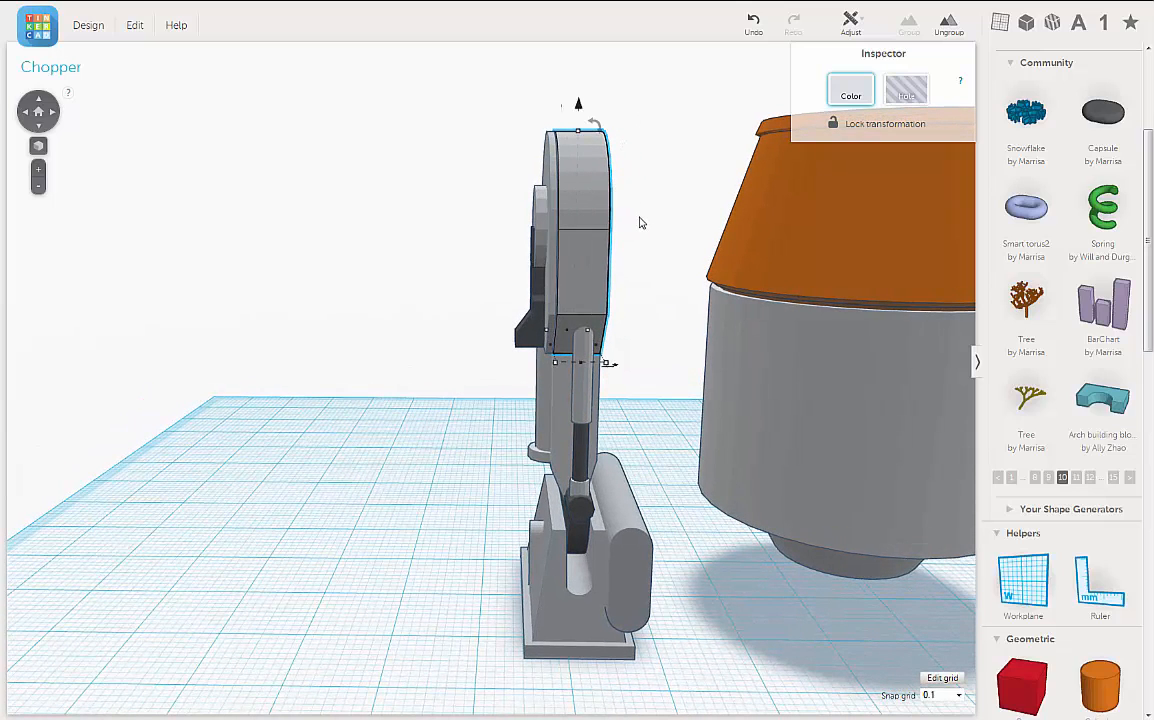
key("Left")
key("Left")
key("Left")
key("Left")
key("Left")
key("Left")
key("Left")
key("Left")
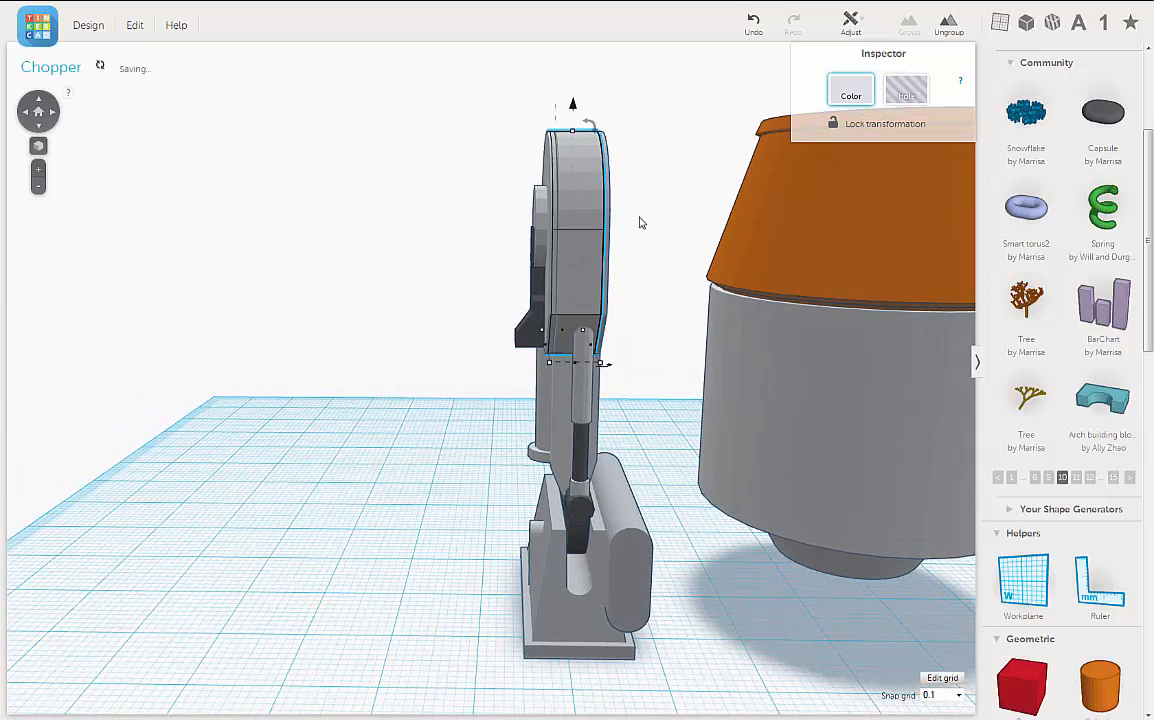
key("Left")
key("Left")
key("Left")
key("Left")
key("Left")
key("Left")
key("Left")
key("Left")
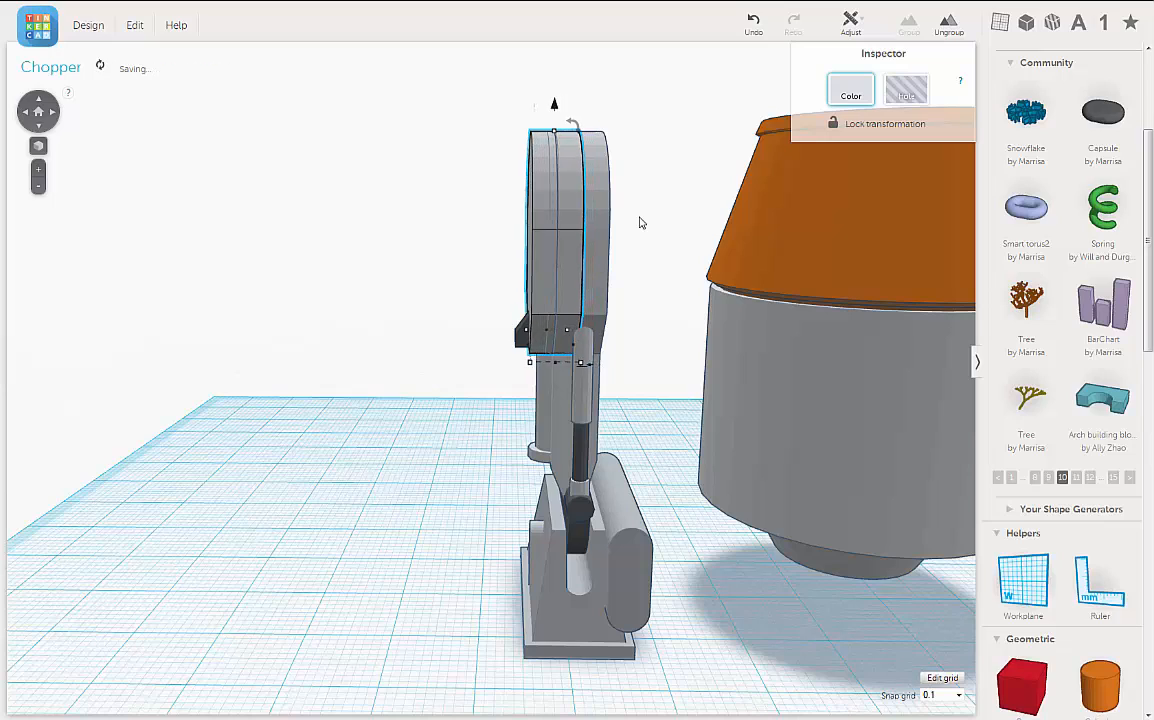
key("Left")
key("Left")
key("Left")
key("Left")
key("Left")
key("Left")
key("Left")
key("Left")
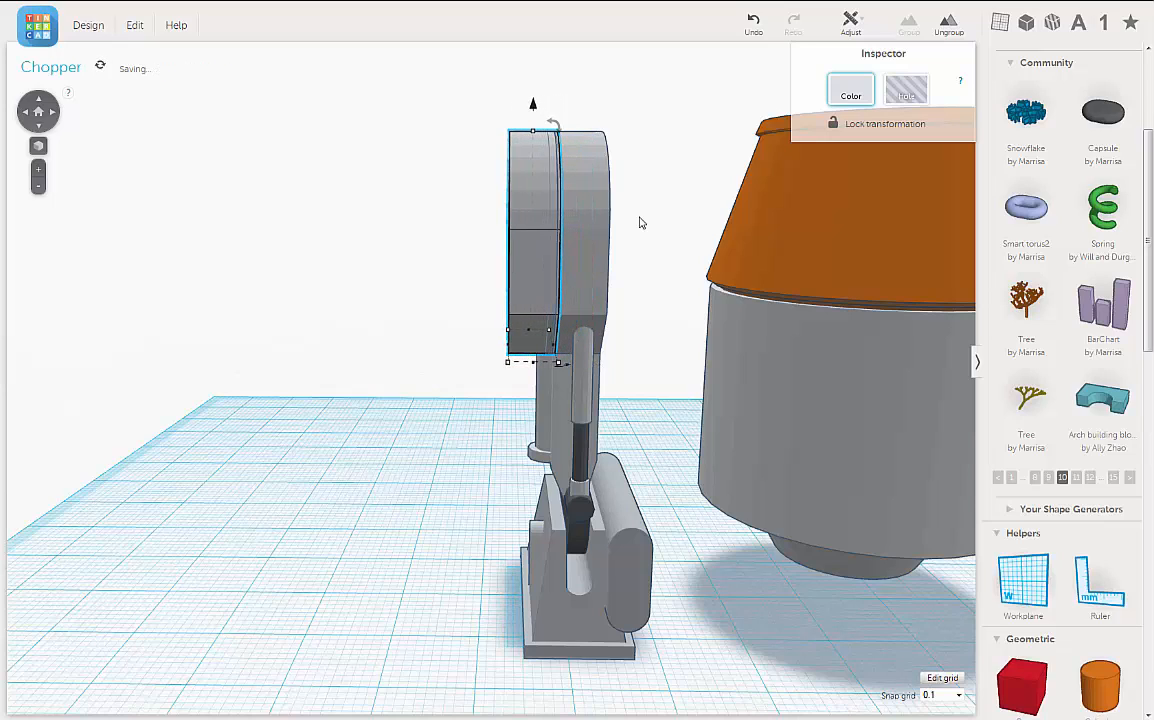
key("Left")
key("Left")
key("Left")
key("Left")
key("Left")
key("Left")
key("Left")
key("Left")
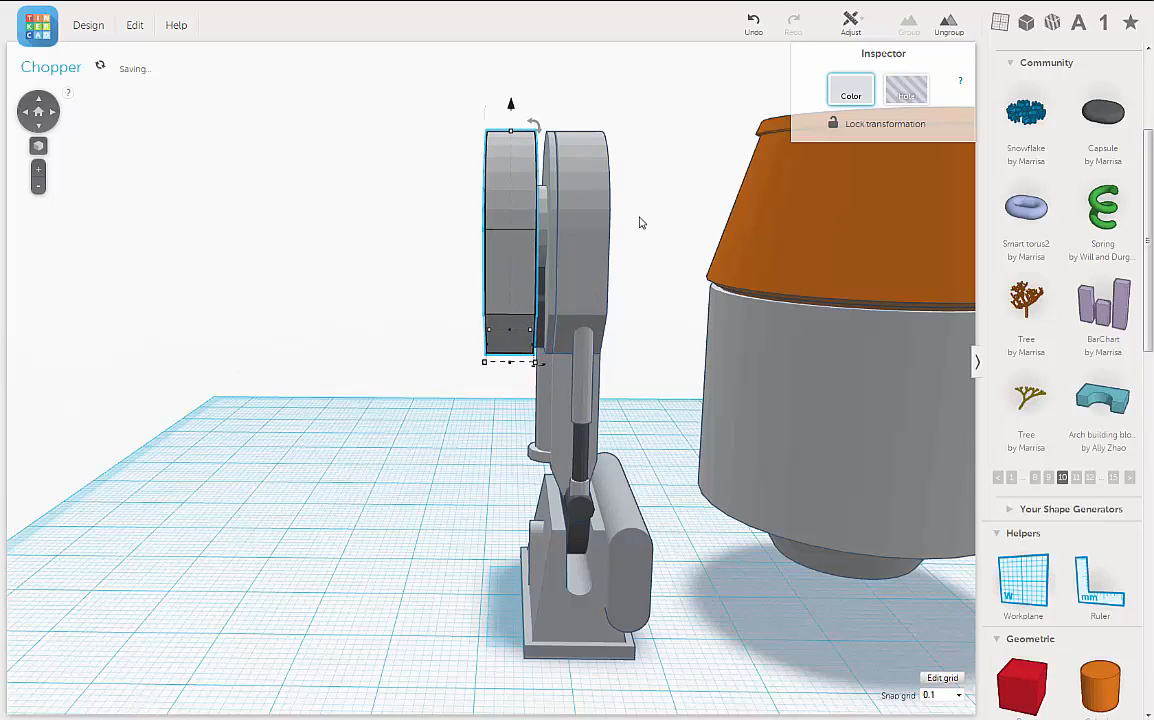
key("Left")
key("Left")
key("Left")
key("Left")
key("Left")
key("Left")
key("Left")
key("Left")
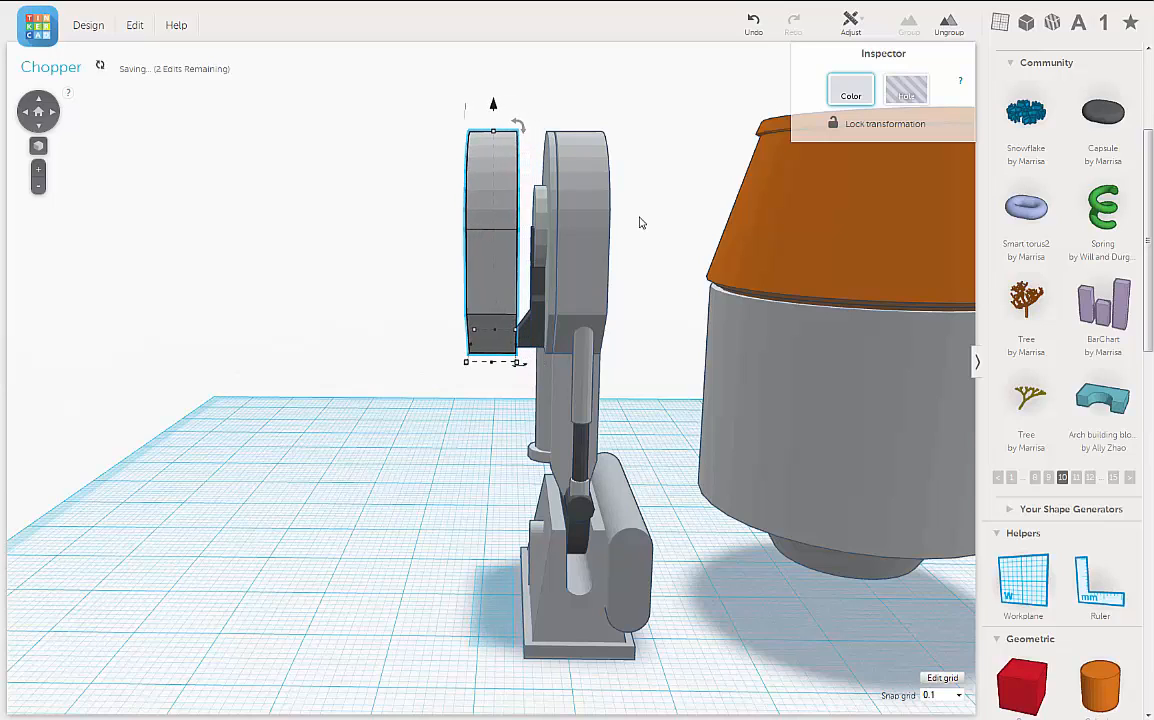
key("Left")
key("Left")
key("Left")
key("Left")
key("Left")
key("Left")
key("Left")
key("Left")
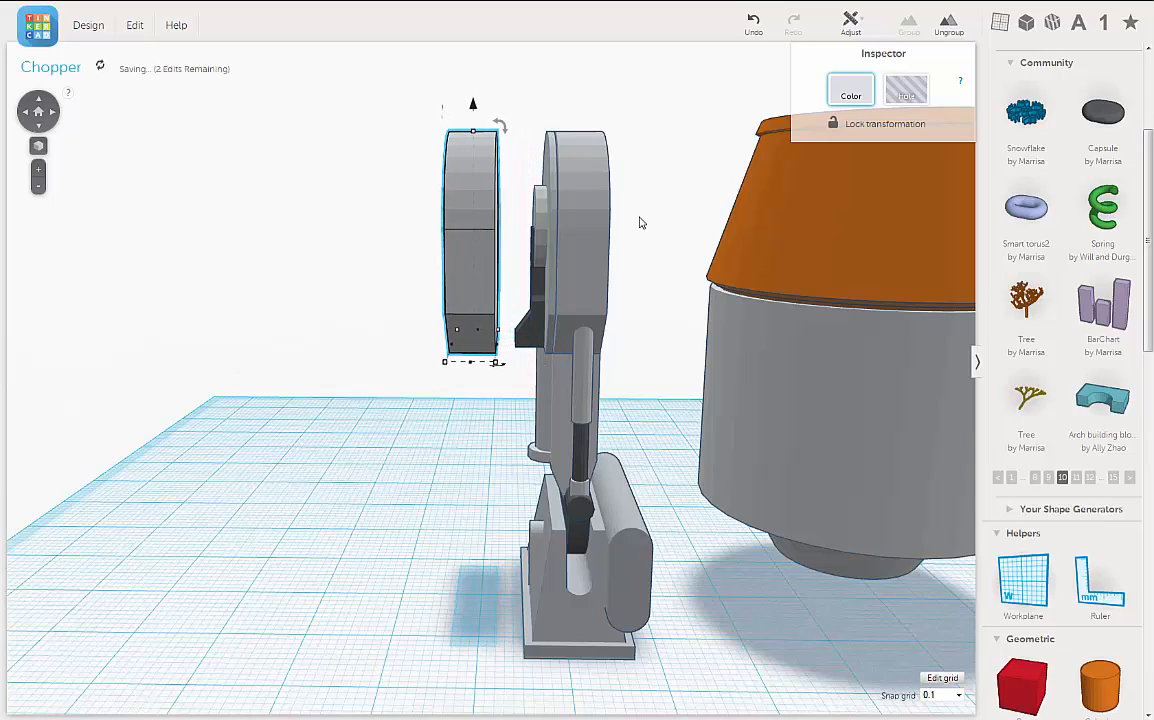
key("Left")
key("Left")
key("Left")
key("Left")
key("Left")
key("Left")
key("Left")
key("Left")
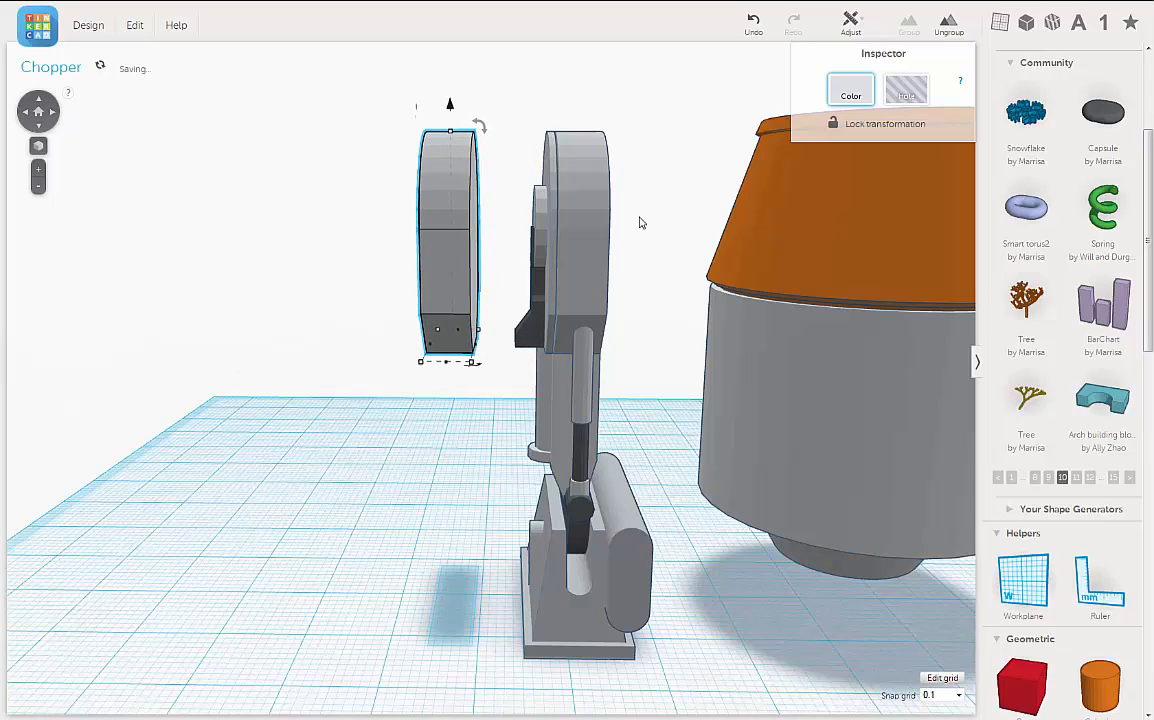
Step: Shift the duplicated housing a little farther away from the leg
key("Left")
key("Left")
key("Left")
key("Left")
key("Left")
key("Left")
key("Left")
key("Left")
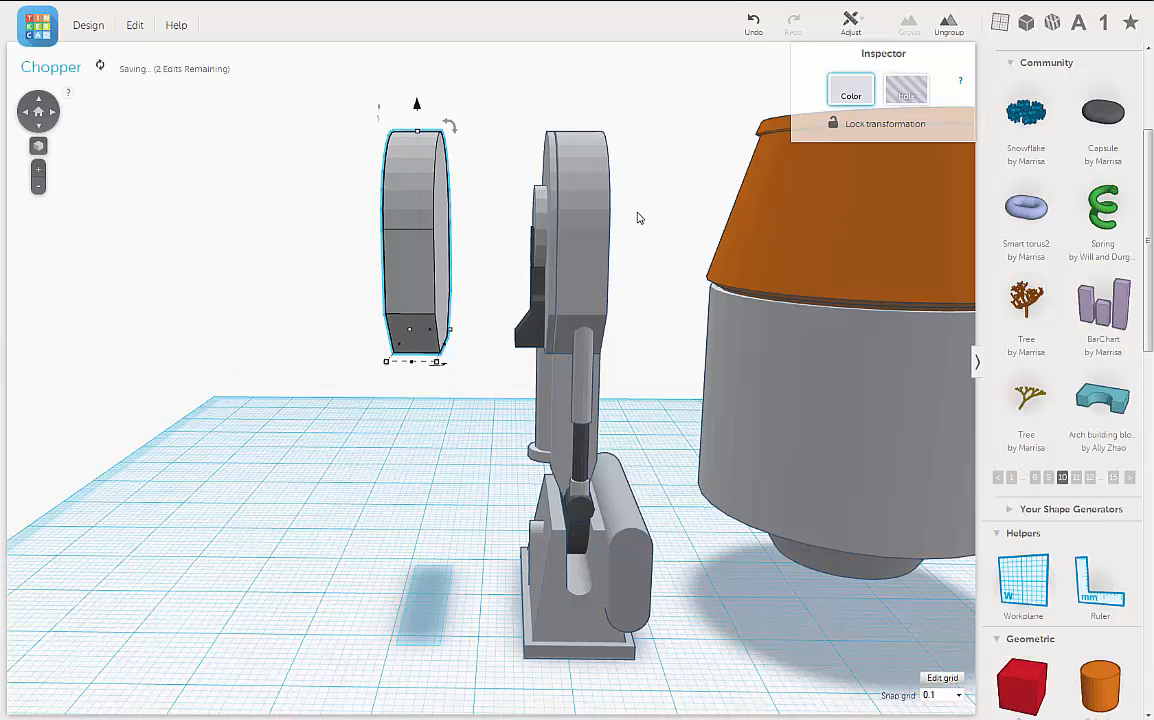
Step: Set the workplane on the duplicated housing's flat outer face and place a red box there, over the housing
right_click_drag(427, 236, 633, 238)
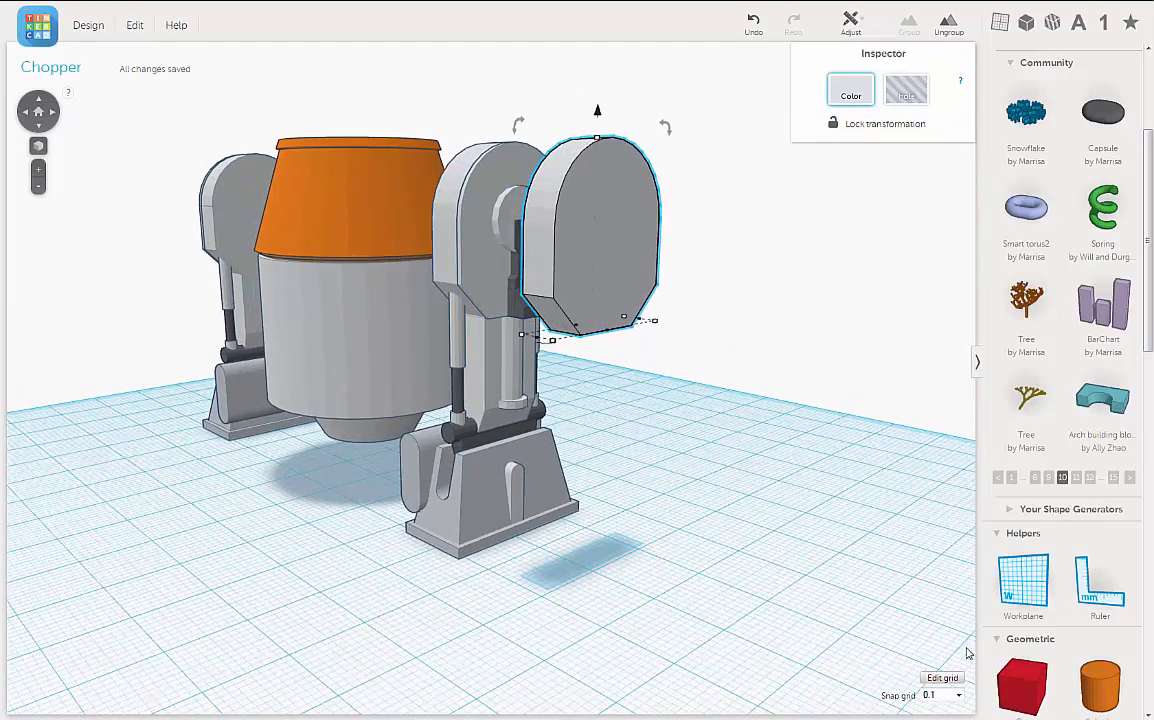
left_click(607, 235)
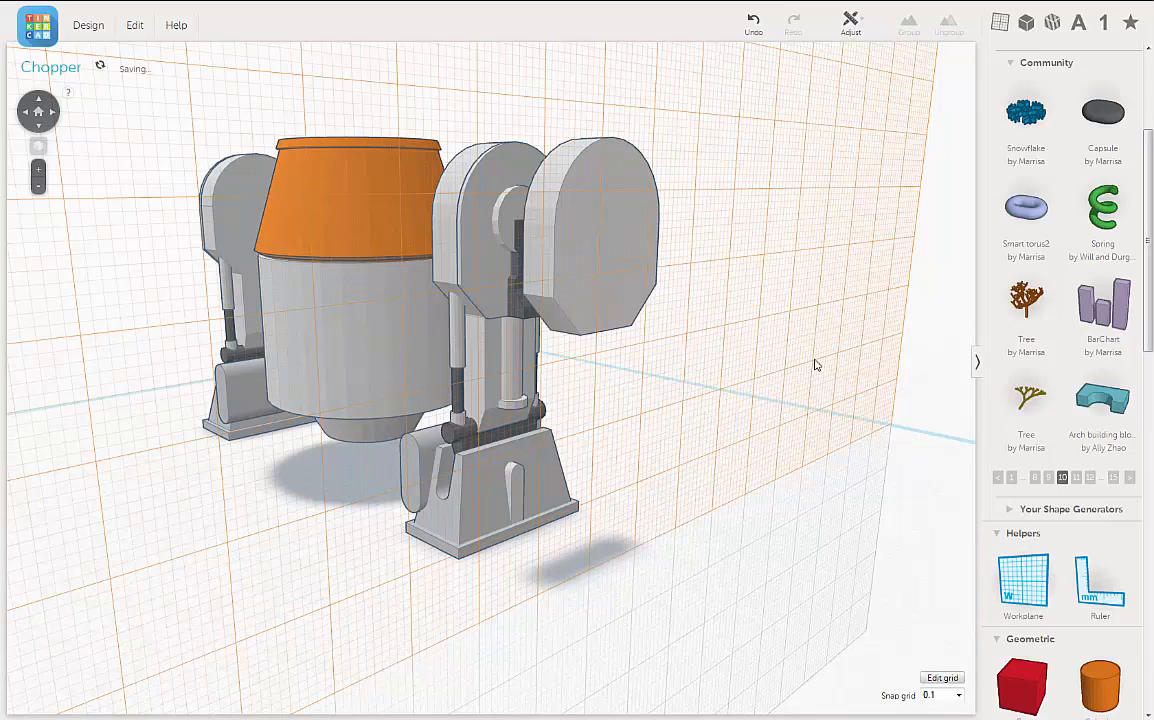
left_click_drag(1027, 703, 595, 215)
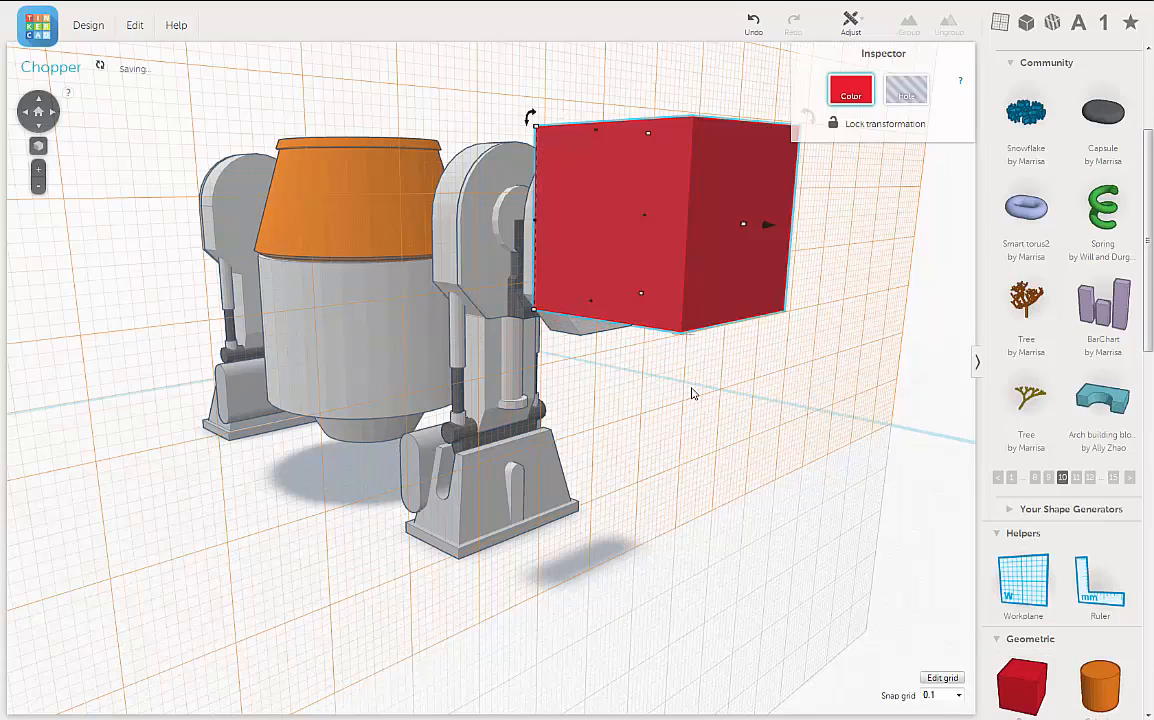
Step: Enlarge the red box's width and height to overhang the housing on its sides and bottom, and reduce the box's thickness
right_click_drag(638, 398, 582, 397)
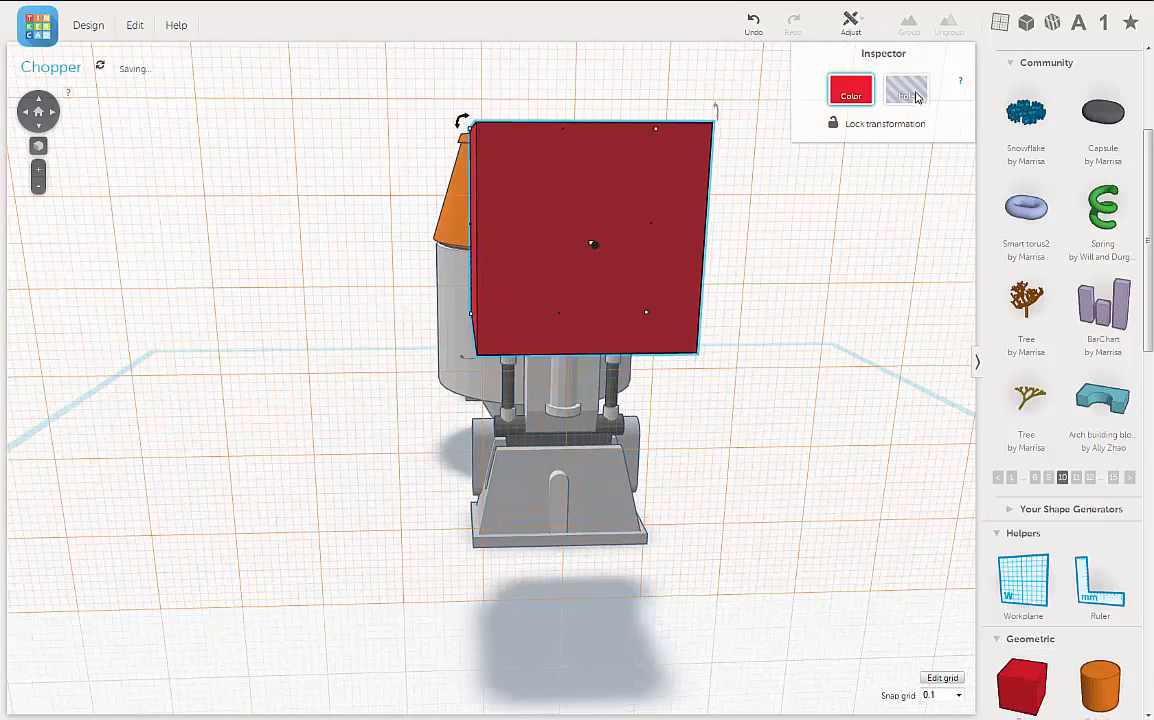
right_click_drag(322, 315, 590, 326)
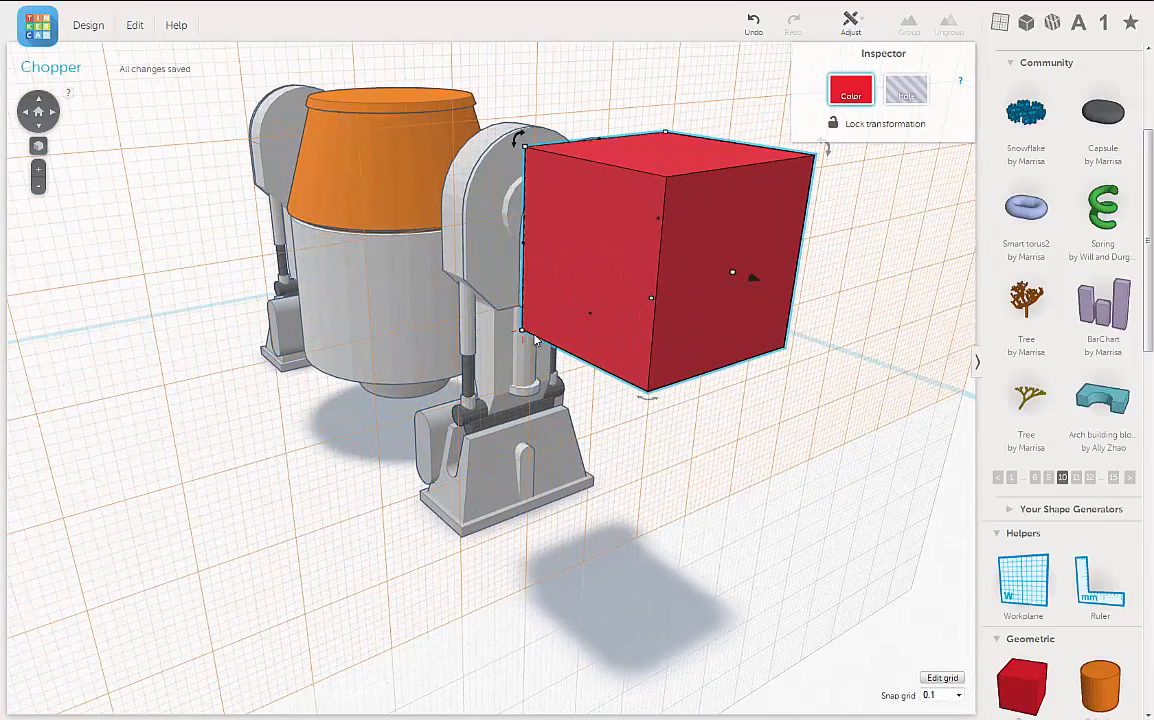
right_click_drag(578, 444, 538, 516)
mouse_move(697, 498)
right_mouse_down()
mouse_move(662, 505)
mouse_move(706, 489)
mouse_move(687, 509)
right_mouse_up()
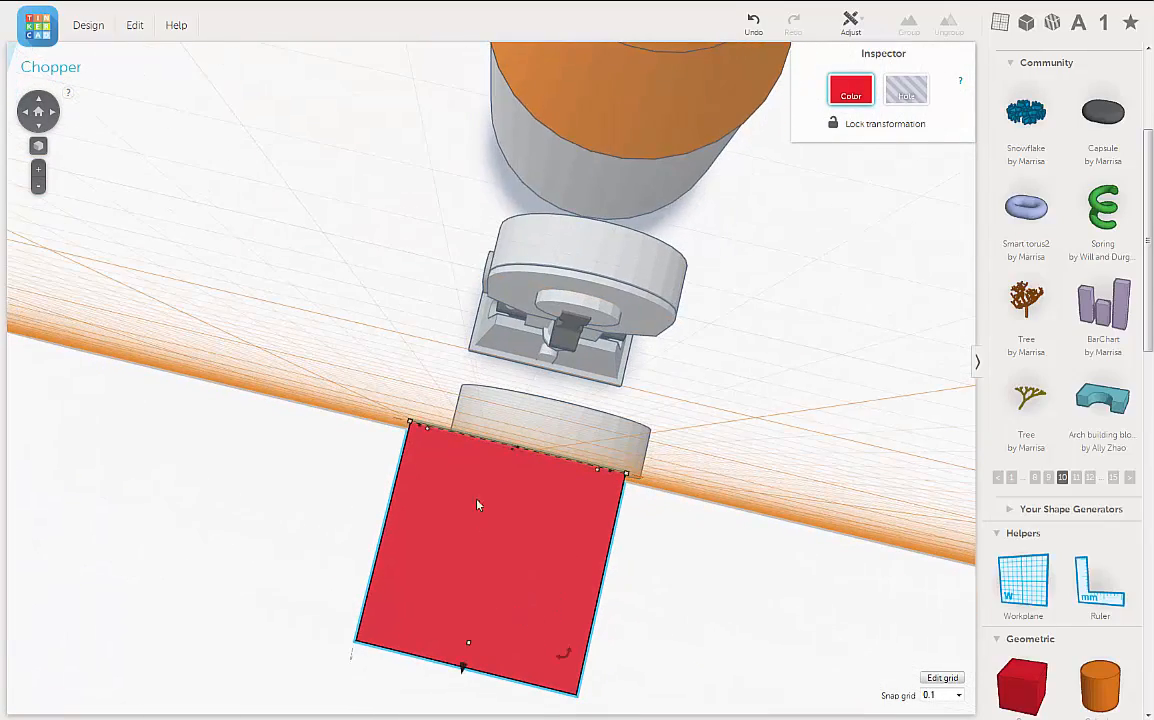
right_click_drag(658, 630, 593, 337)
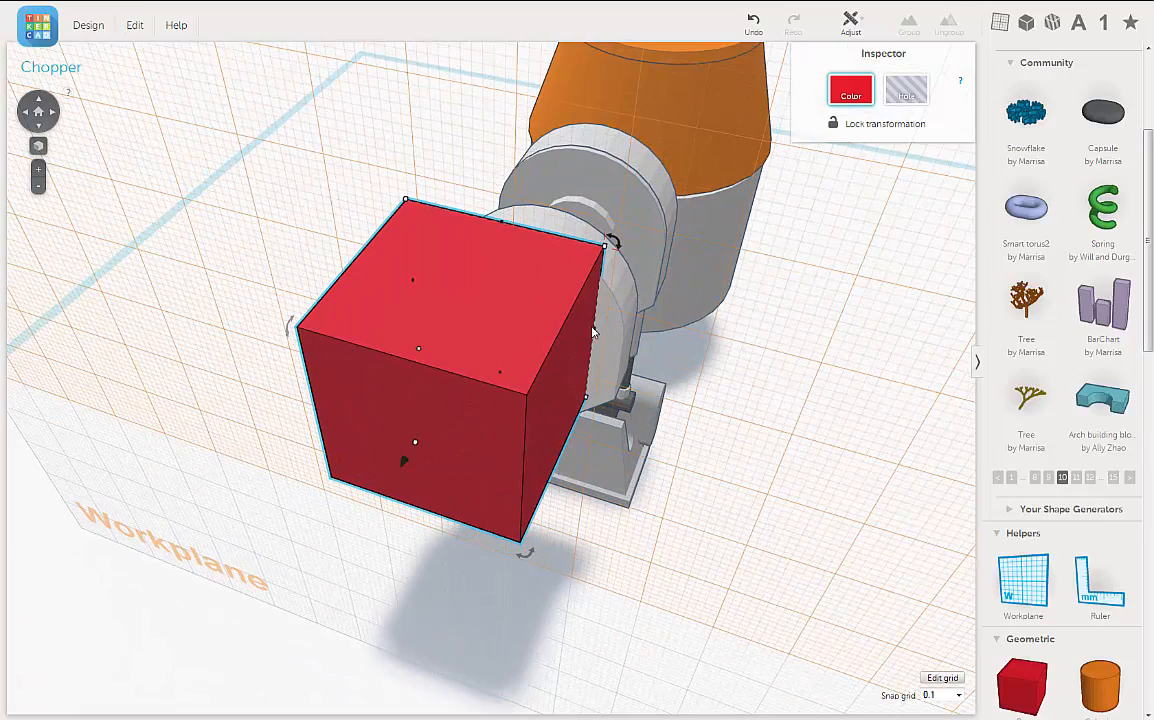
left_click_drag(637, 350, 675, 390)
right_click_drag(428, 416, 578, 287)
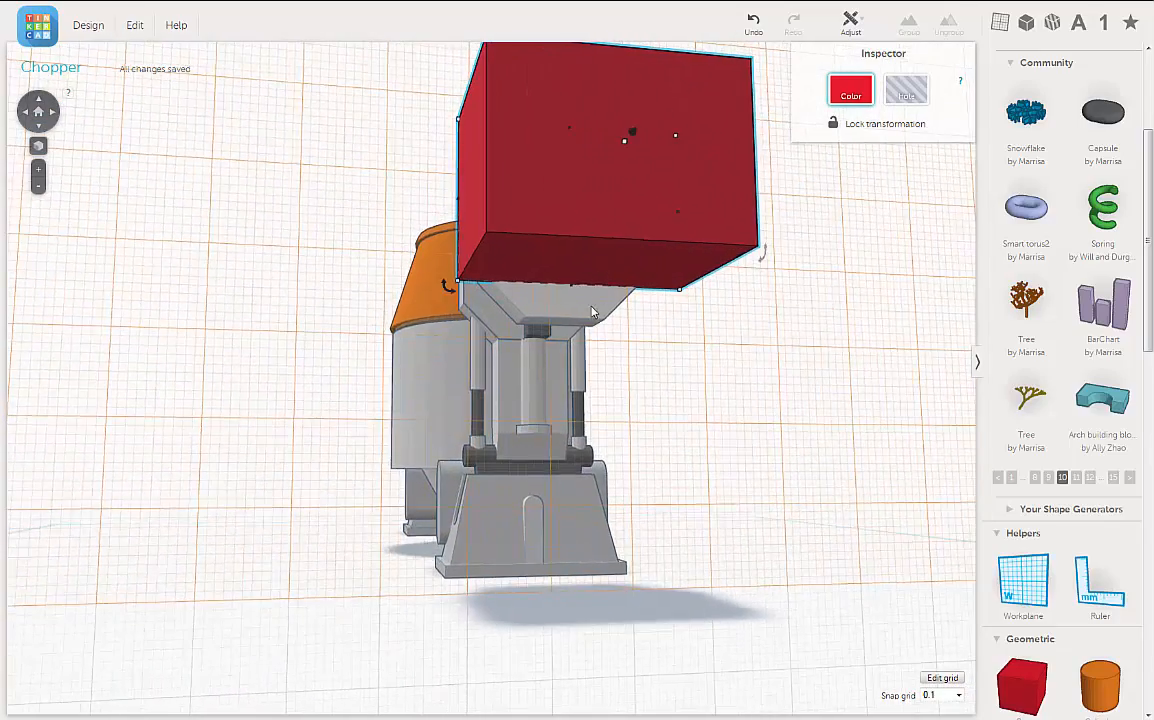
left_click_drag(575, 290, 578, 370)
right_click_drag(538, 268, 656, 288)
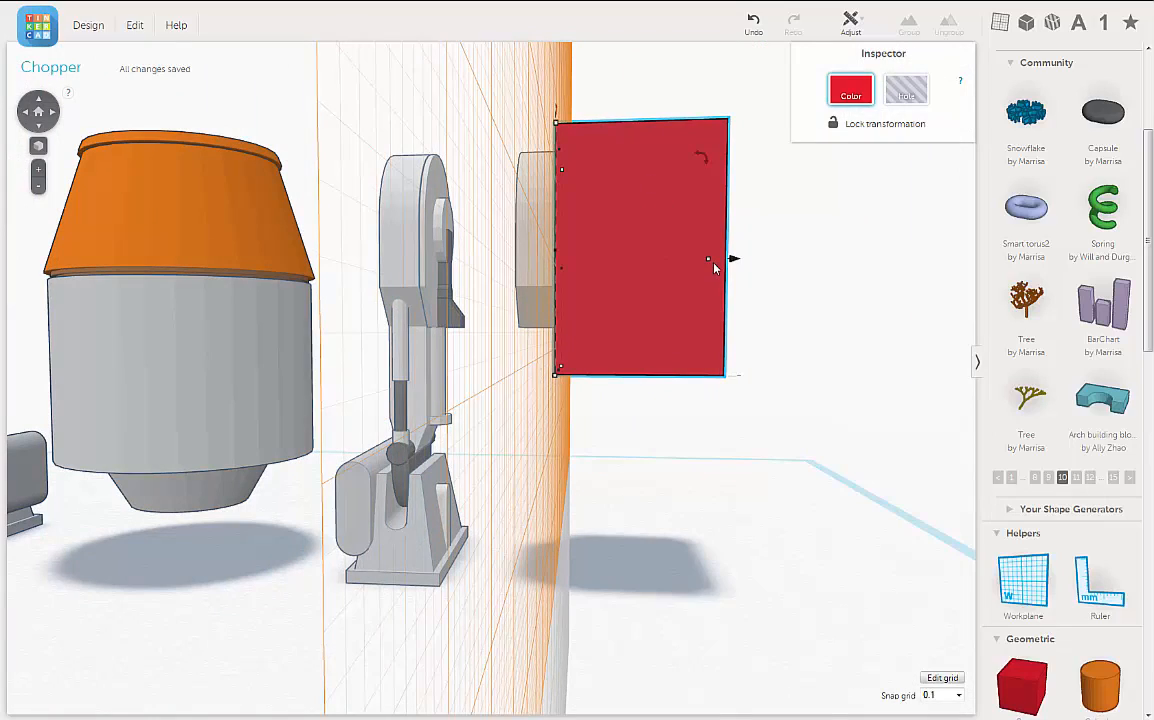
left_click_drag(708, 261, 642, 268)
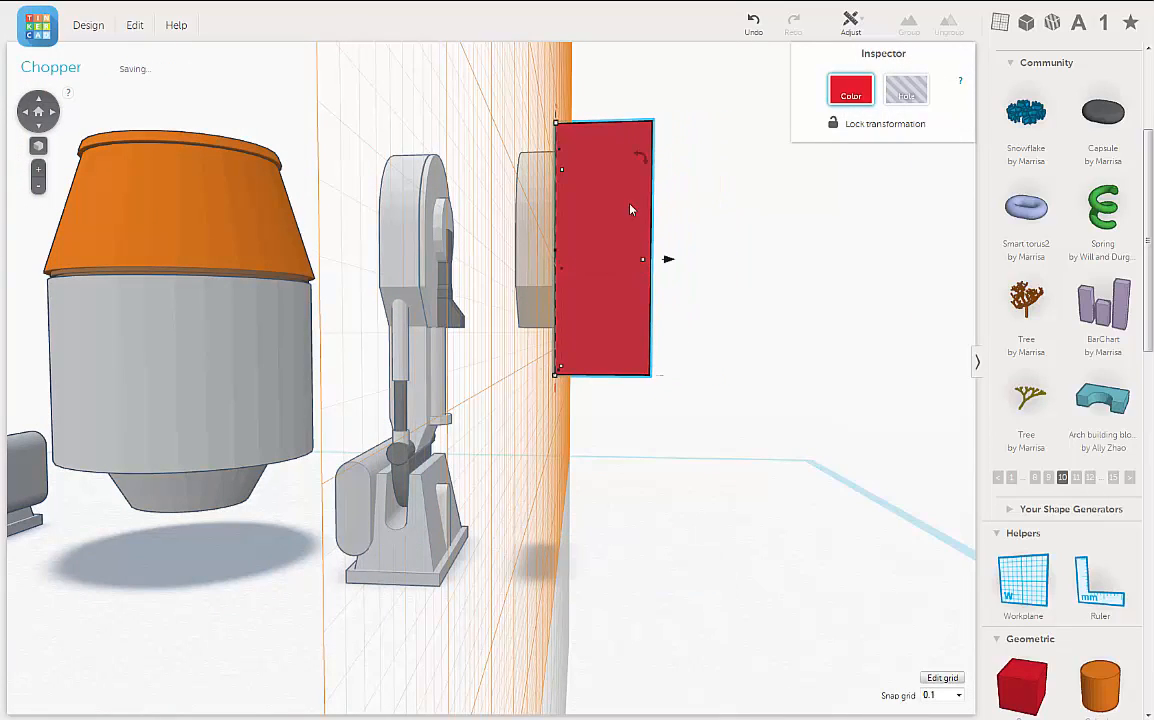
Step: Stretch the duplicated housing outward until it passes completely through the red box and sticks out of its front face
left_click(539, 262)
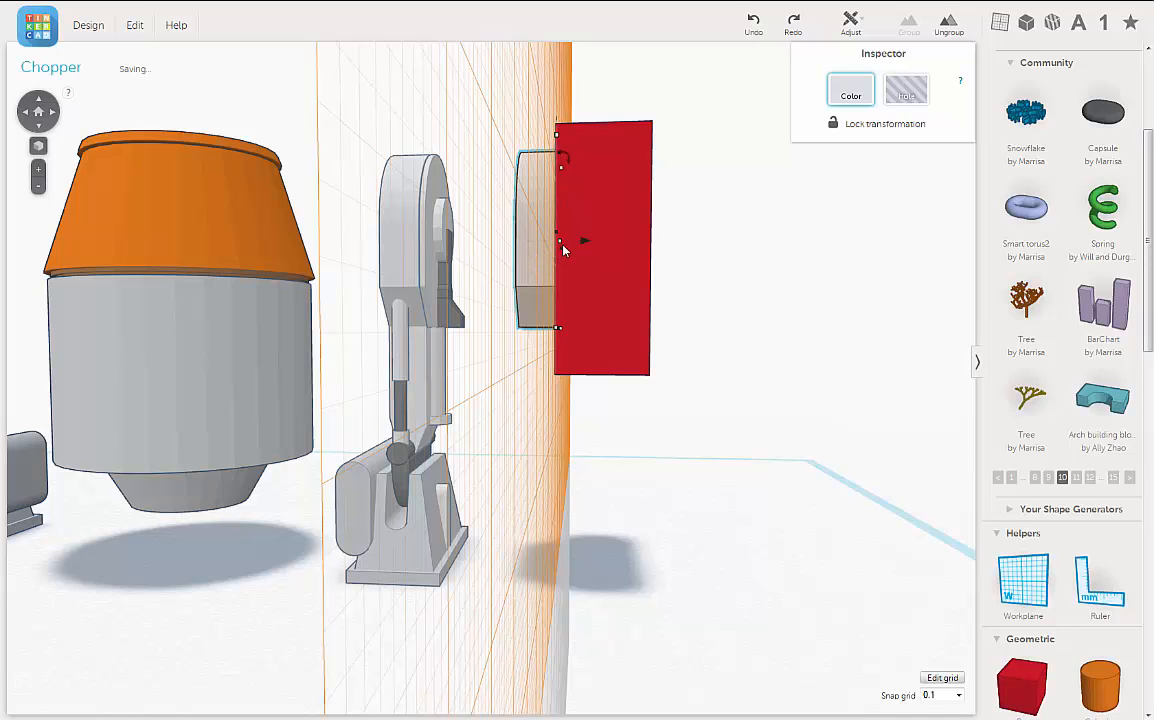
left_click_drag(604, 244, 618, 248)
mouse_move(659, 304)
right_mouse_down()
mouse_move(684, 306)
mouse_move(662, 302)
right_mouse_up()
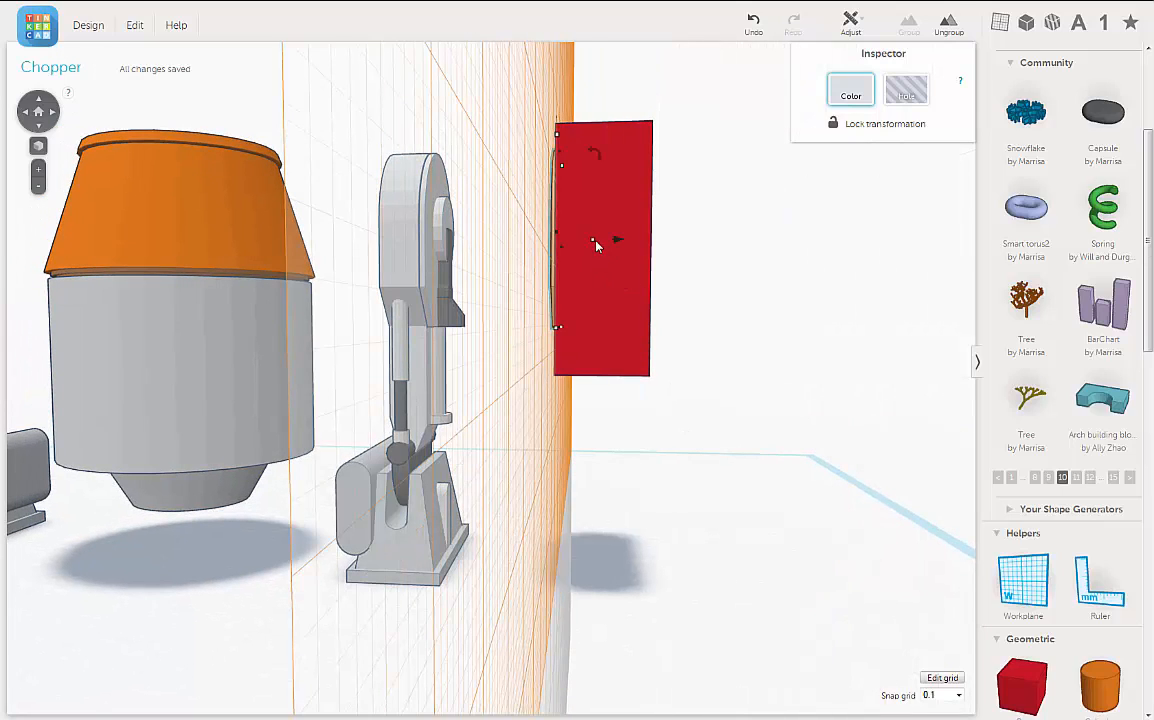
mouse_move(595, 244)
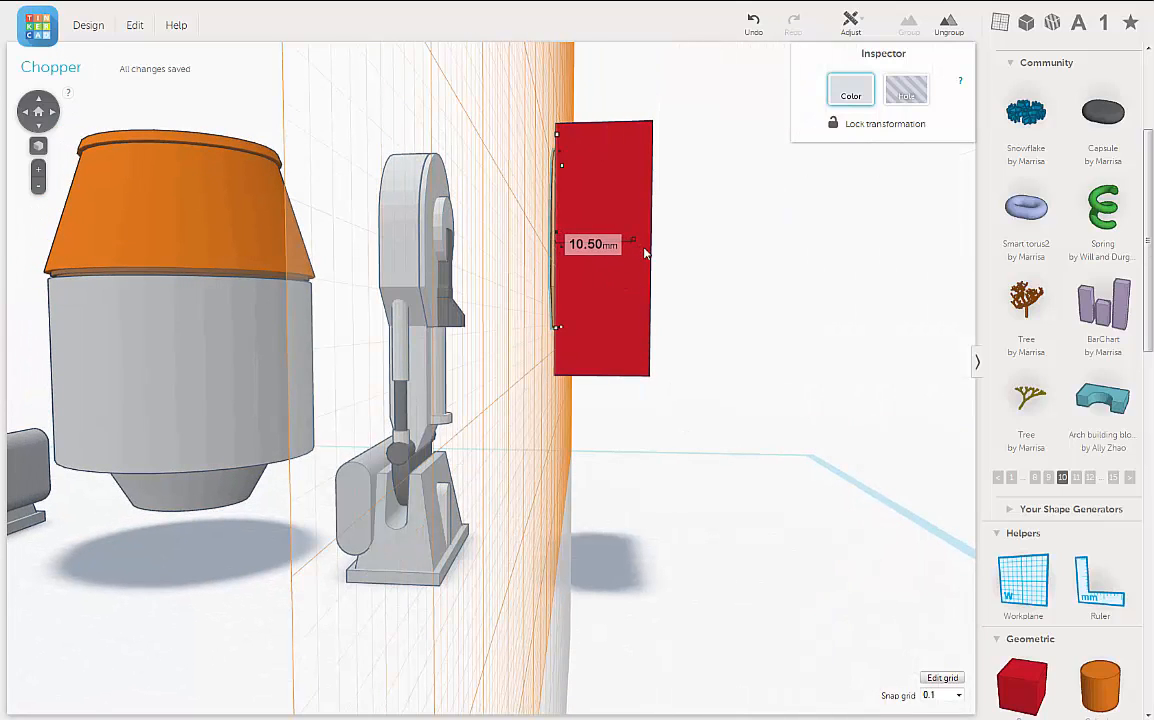
left_click_drag(645, 254, 674, 252)
Step: Raise the red box's upper edge slightly so it leaves a margin above the housing's rounded top
right_click_drag(729, 283, 520, 290)
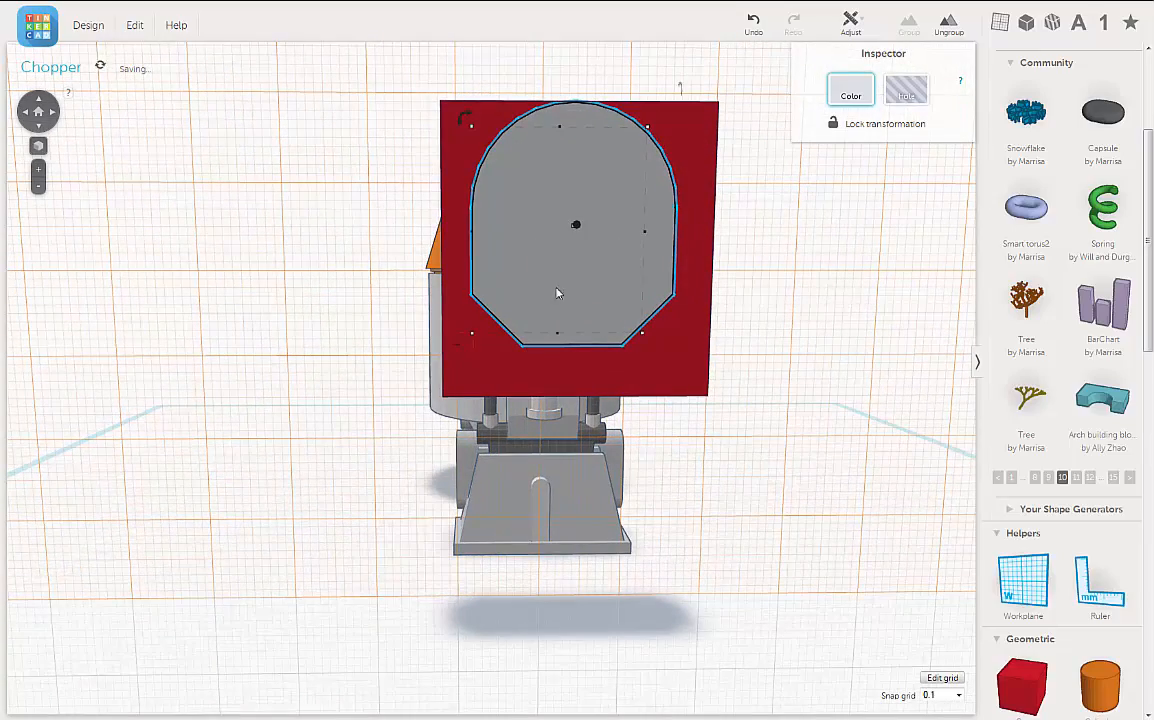
right_click_drag(644, 250, 636, 180)
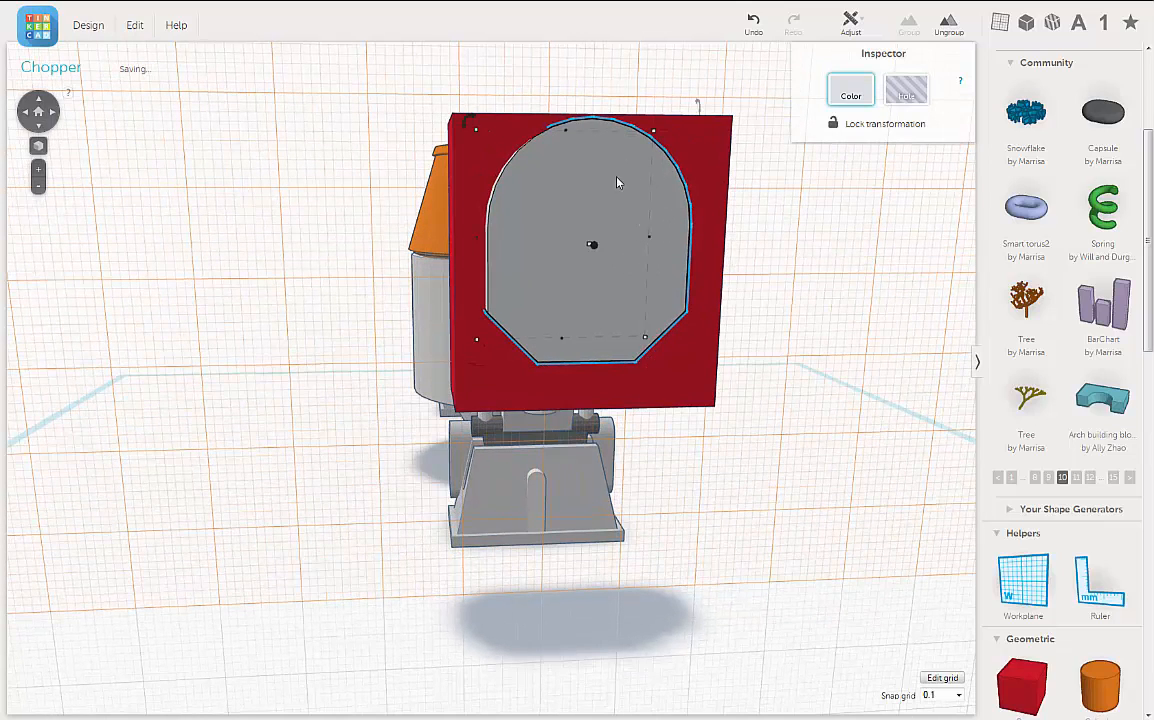
left_click(709, 166)
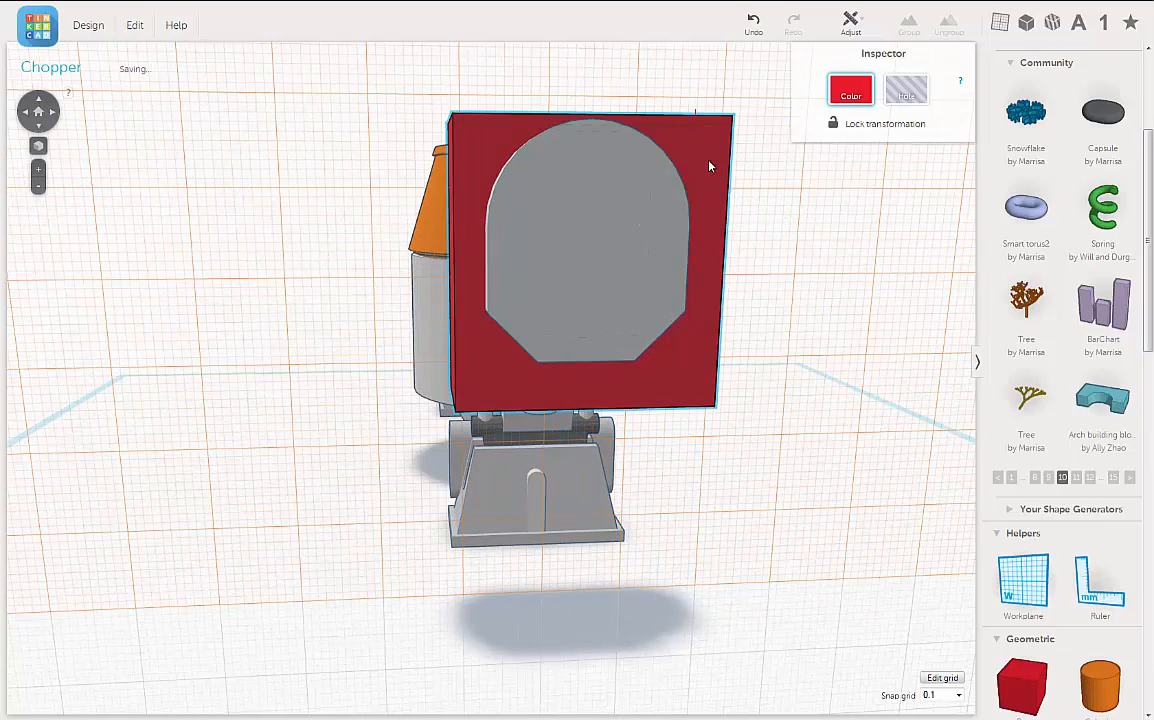
left_click_drag(575, 128, 573, 120)
right_click_drag(606, 197, 461, 173)
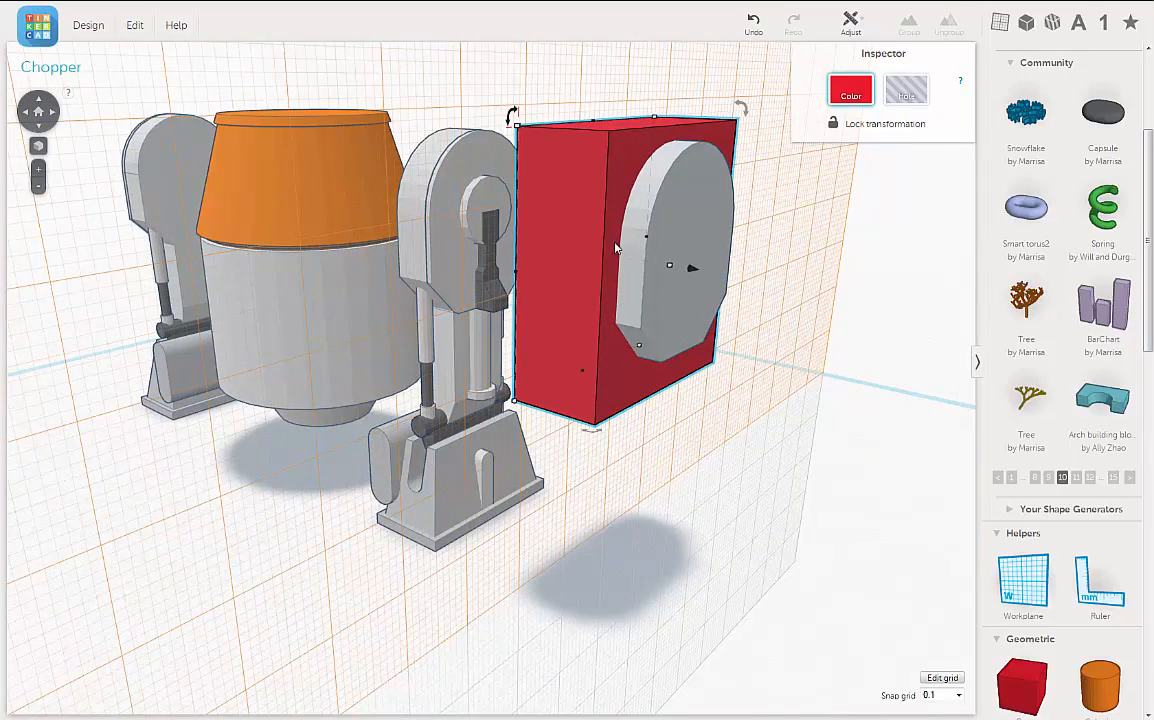
right_click_drag(616, 249, 601, 157)
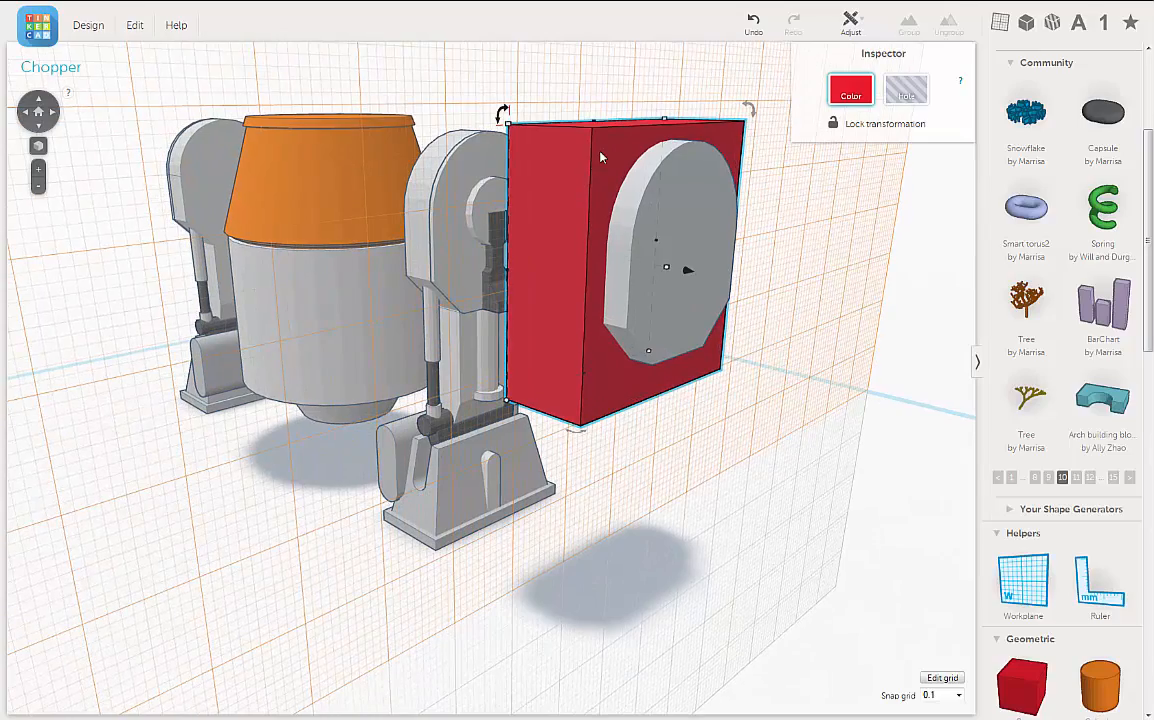
Step: Turn the stretched housing into a hole and group it with the red box to cut a housing-shaped opening through it
left_click(691, 192)
key("h")
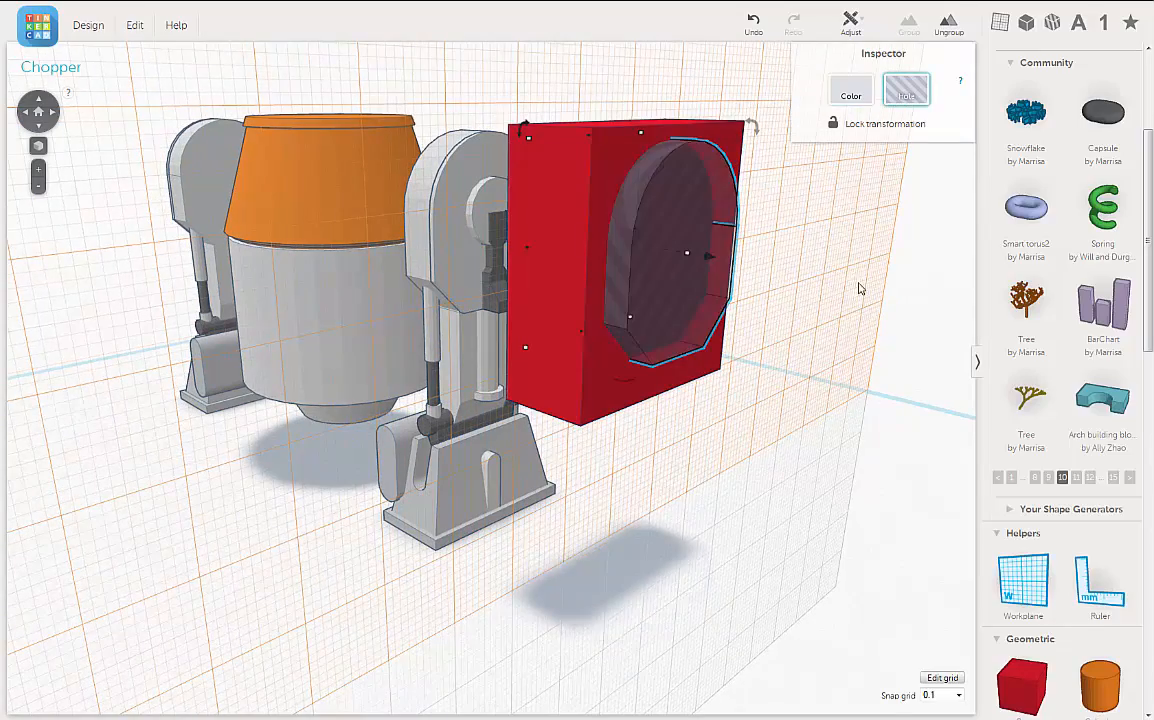
right_click_drag(858, 288, 727, 378)
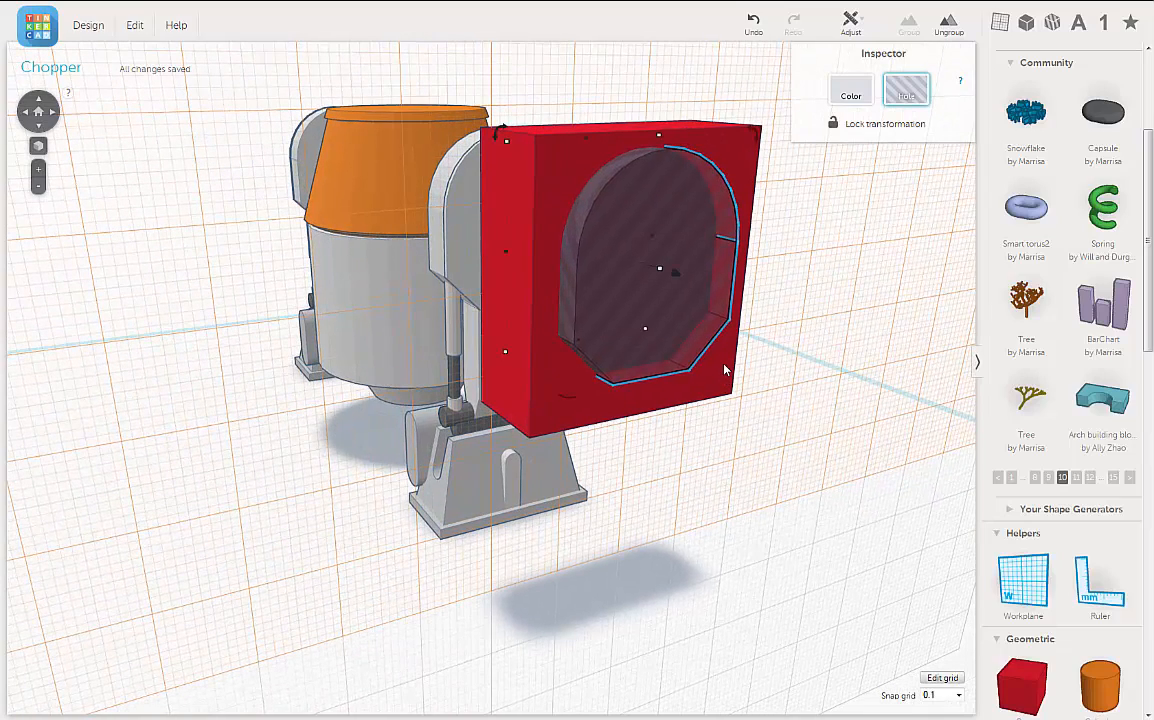
left_click(727, 368, "shift")
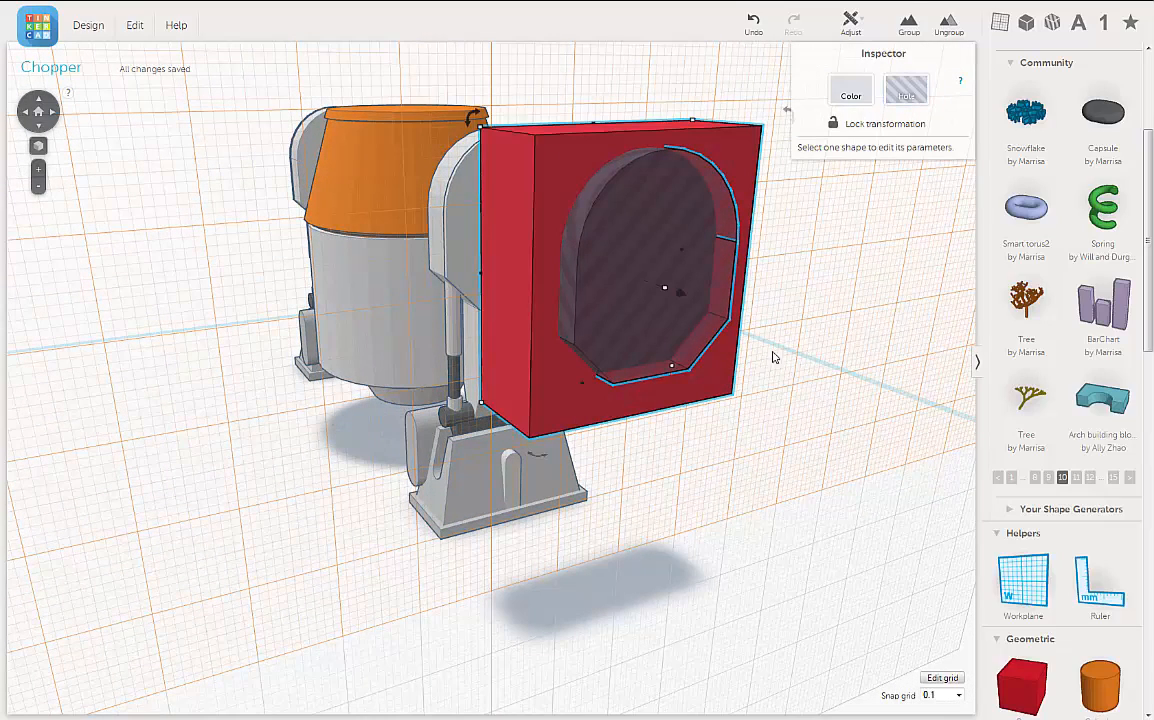
left_click(908, 30)
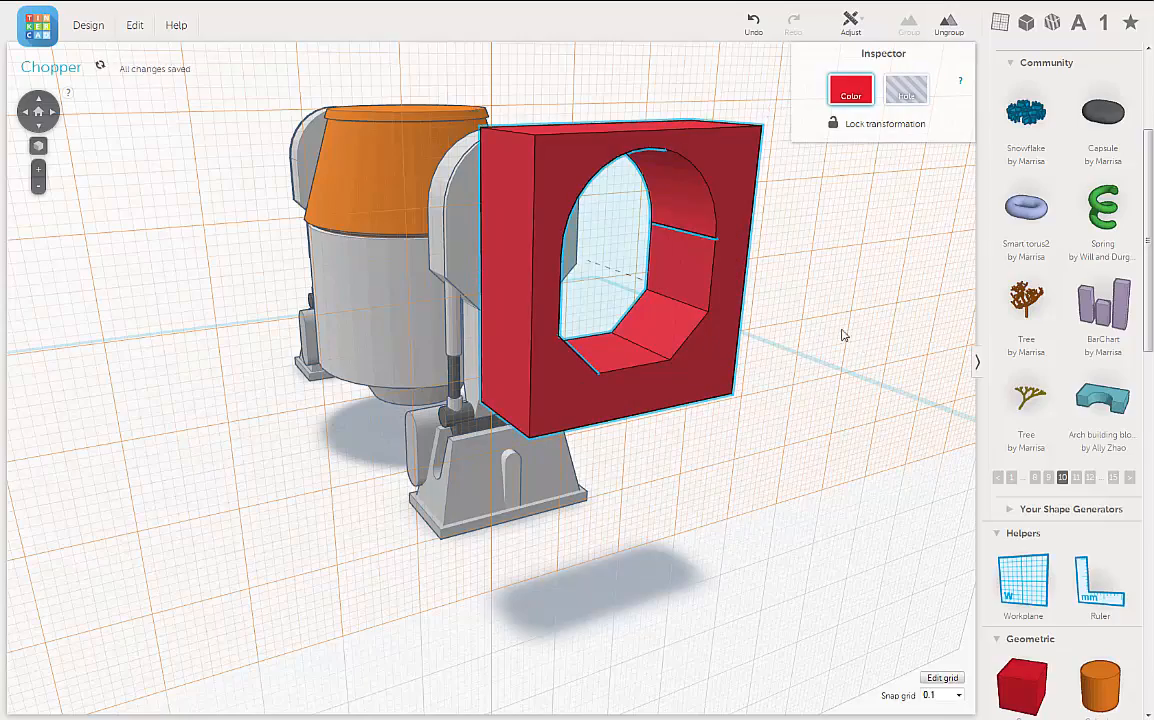
right_click_drag(837, 335, 731, 402)
left_click(808, 306)
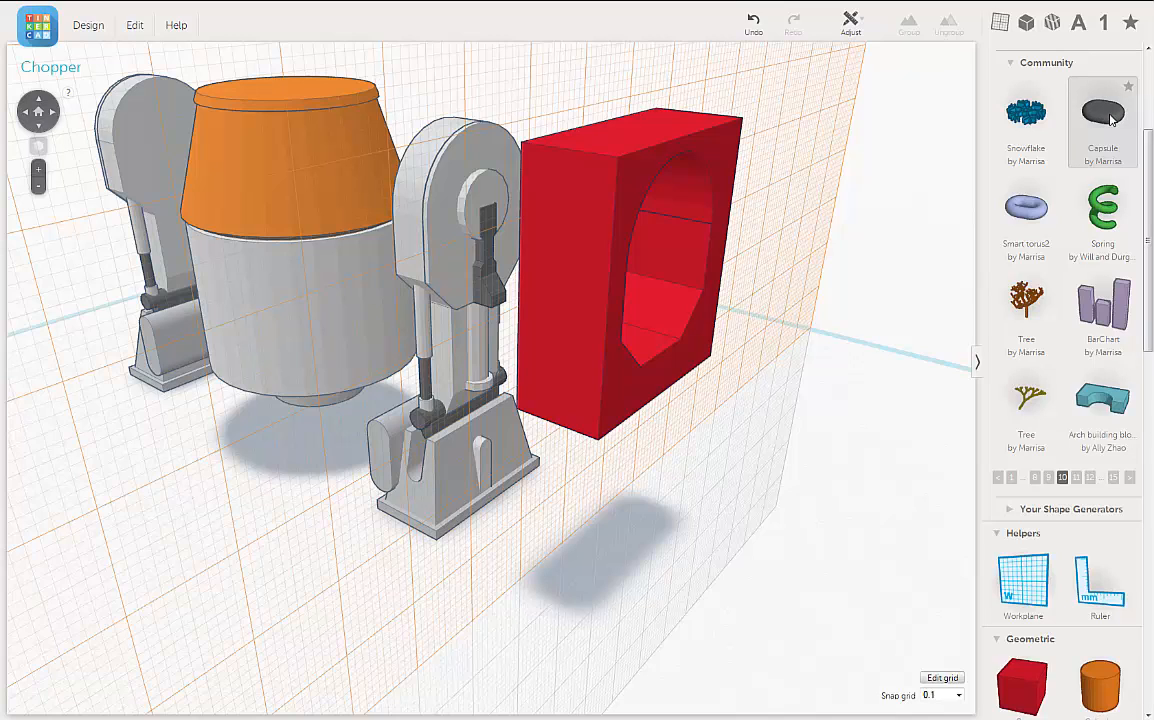
Step: Place a Capsule shape on the workplane beside the red frame and rotate it upright so its long side is vertical
left_click_drag(1078, 175, 400, 262)
right_click_drag(430, 392, 368, 345)
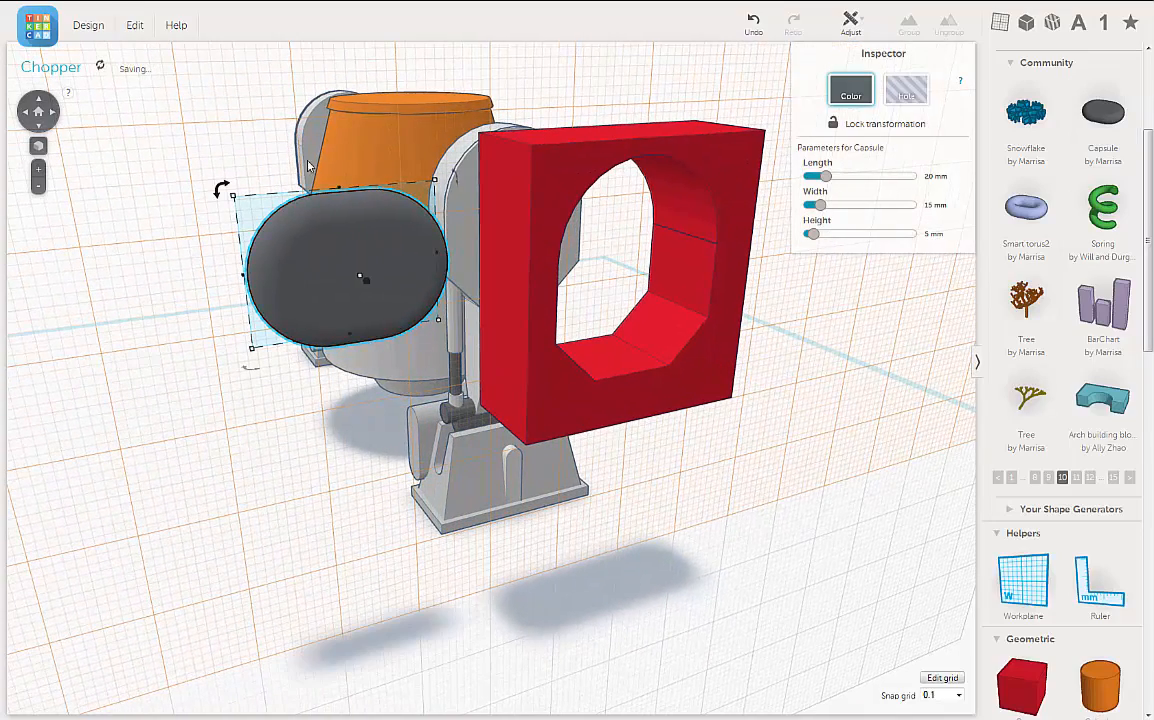
left_click_drag(222, 190, 368, 367)
Step: Increase the capsule's thickness, measured outward from the workplane, to 5.90 mm
right_click_drag(363, 278, 528, 336)
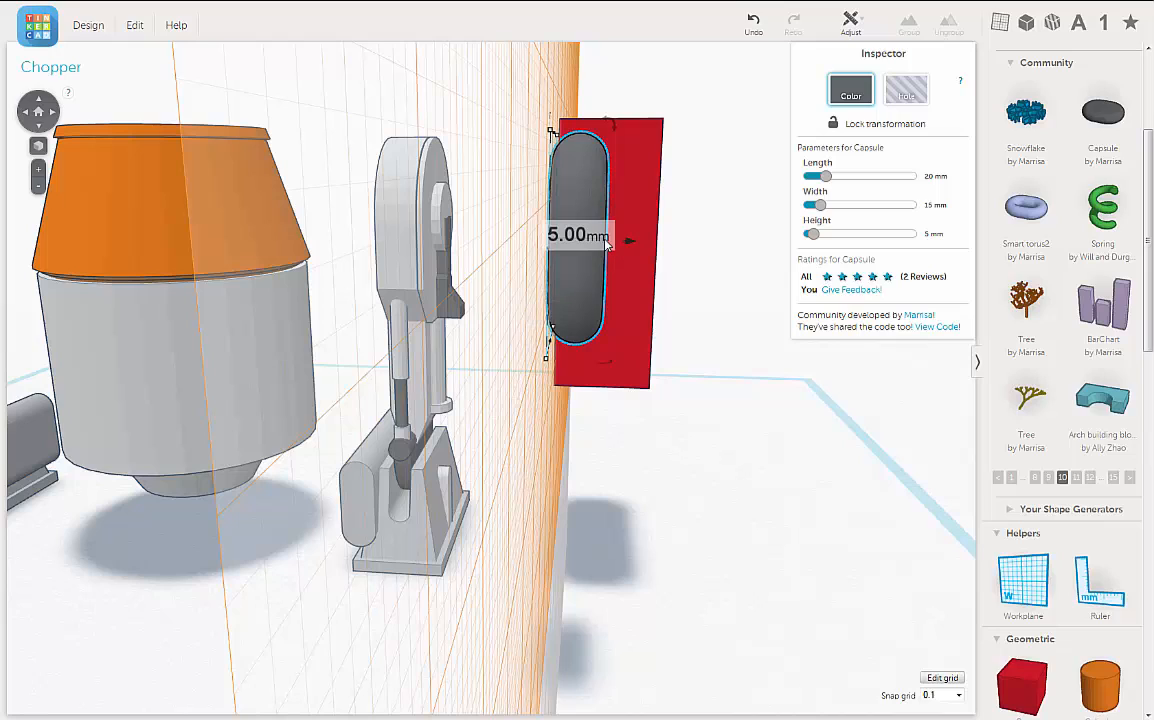
left_click_drag(605, 240, 615, 258)
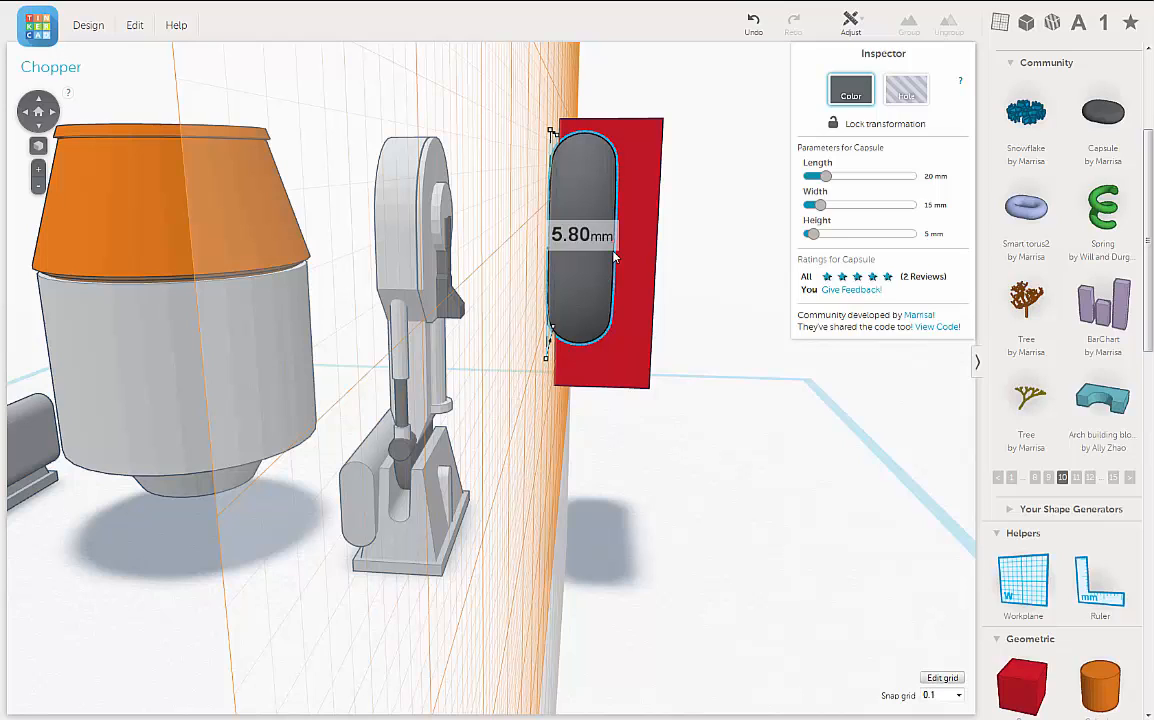
key("Down")
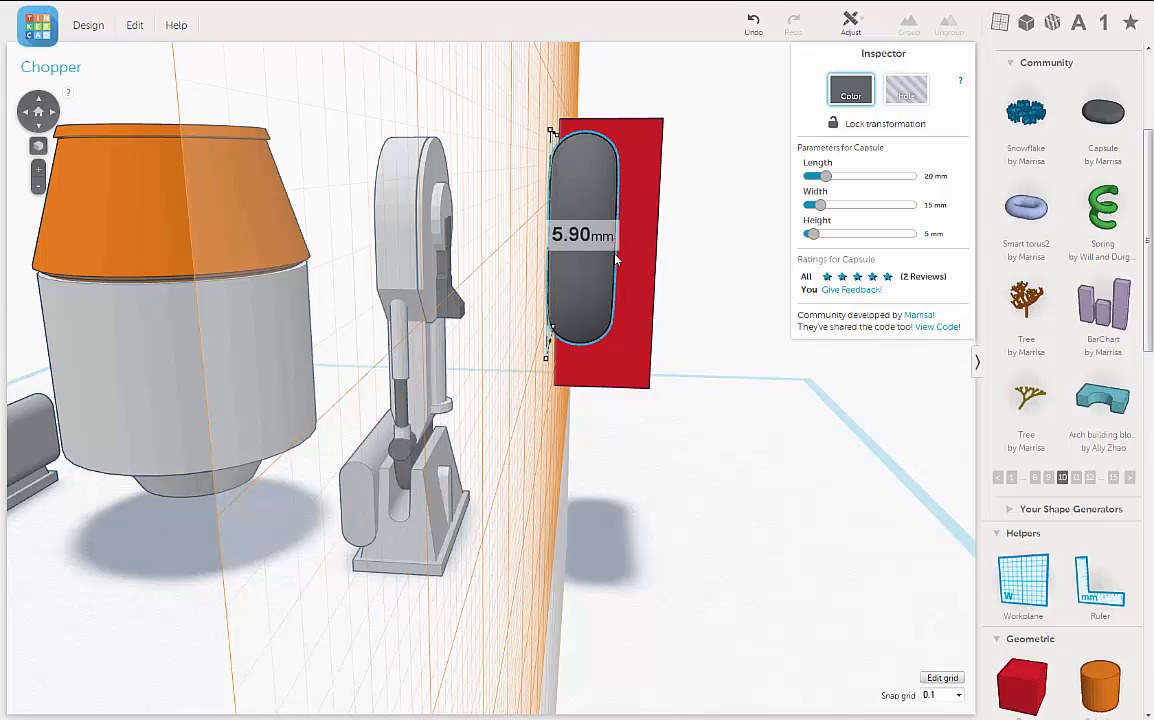
Step: Move the capsule into the housing-shaped opening of the red frame
right_click_drag(640, 300, 417, 261)
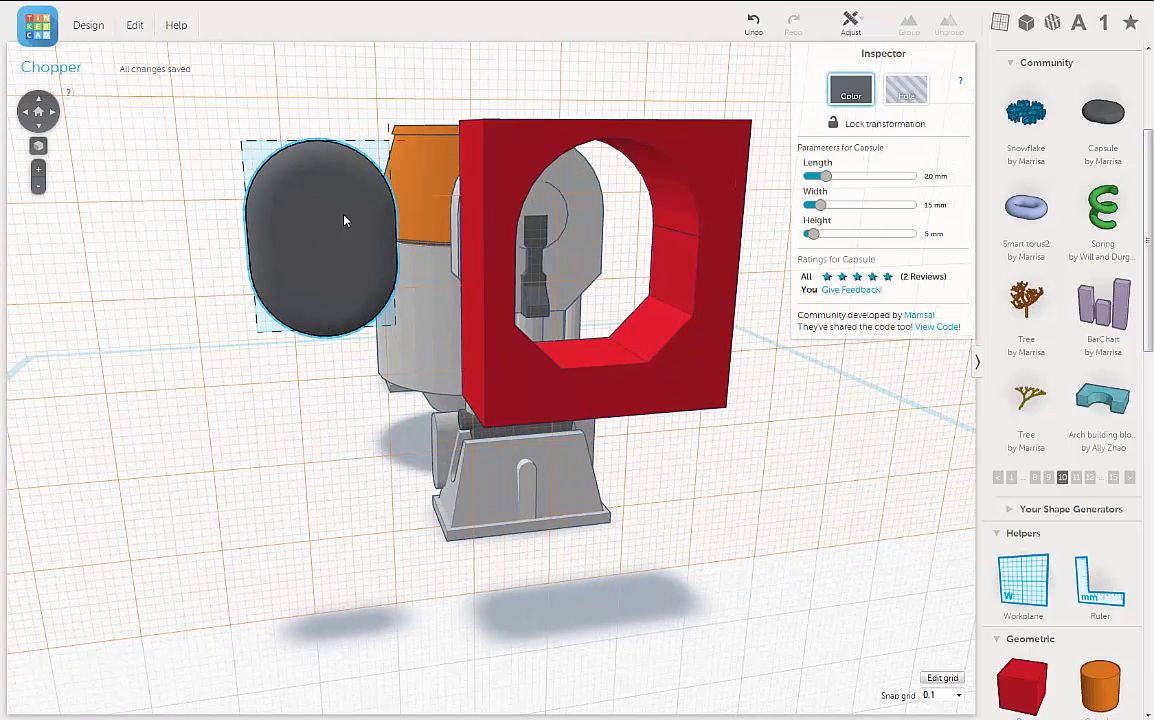
left_click_drag(343, 219, 583, 231)
right_click_drag(582, 229, 613, 258)
left_click(613, 258)
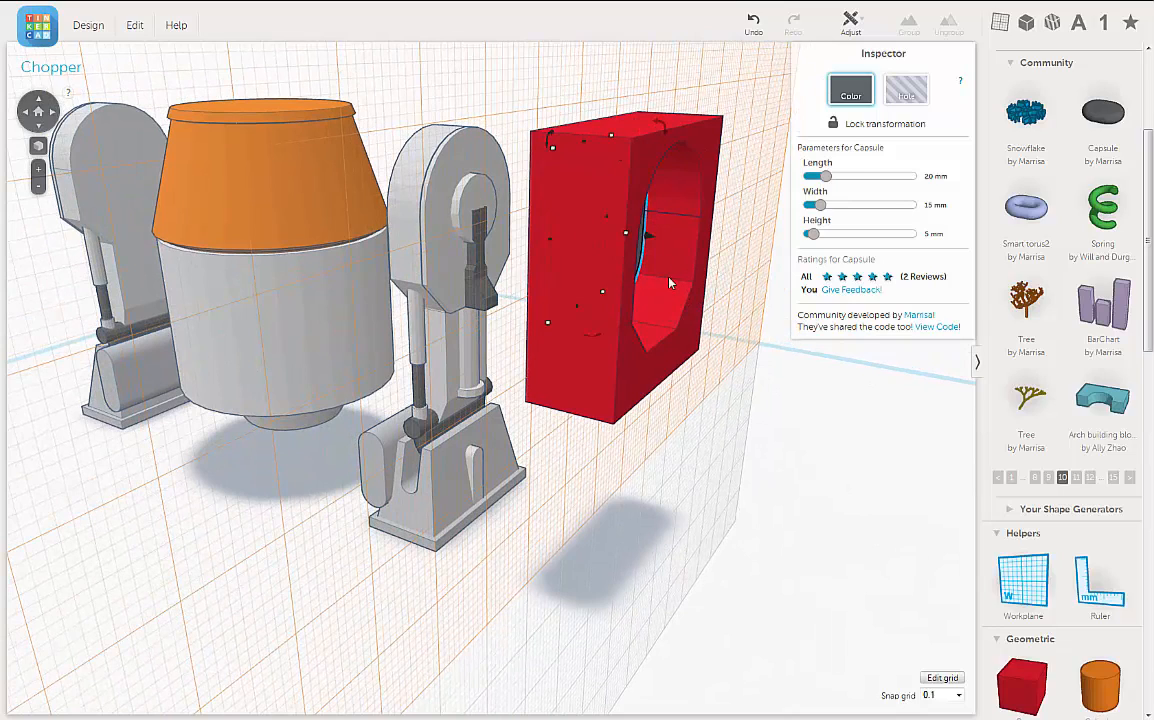
right_click_drag(669, 277, 665, 277)
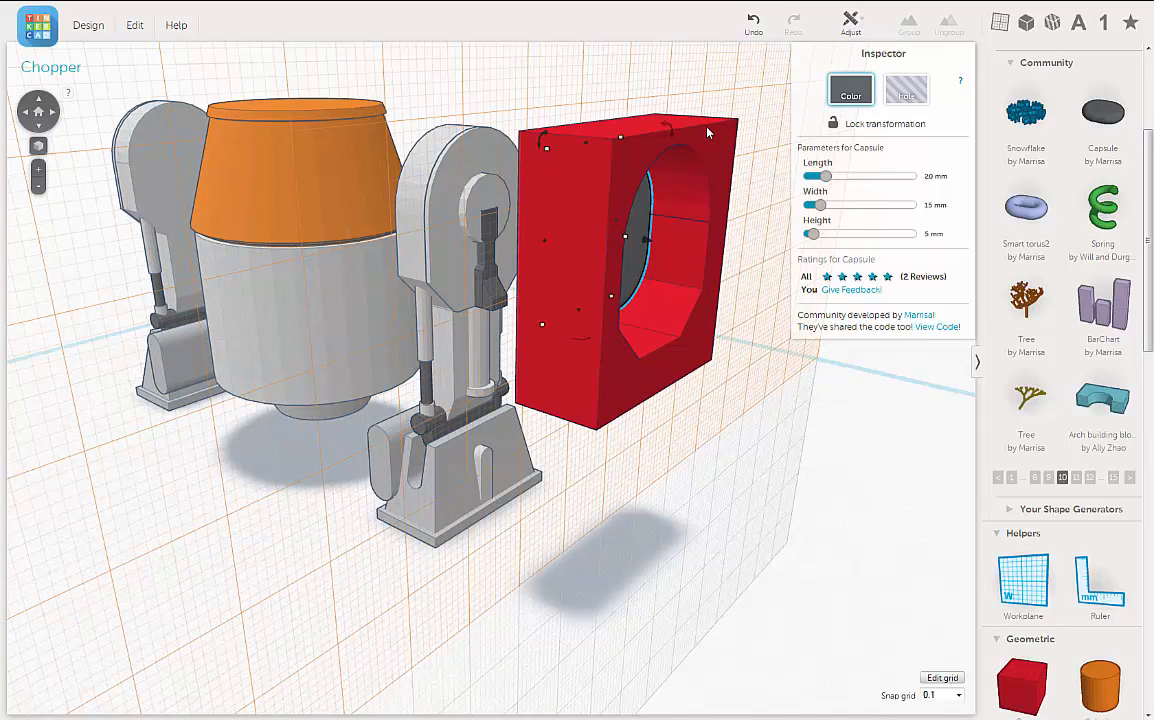
Step: Align the capsule and the red frame on their shared horizontal centre
left_click(707, 131)
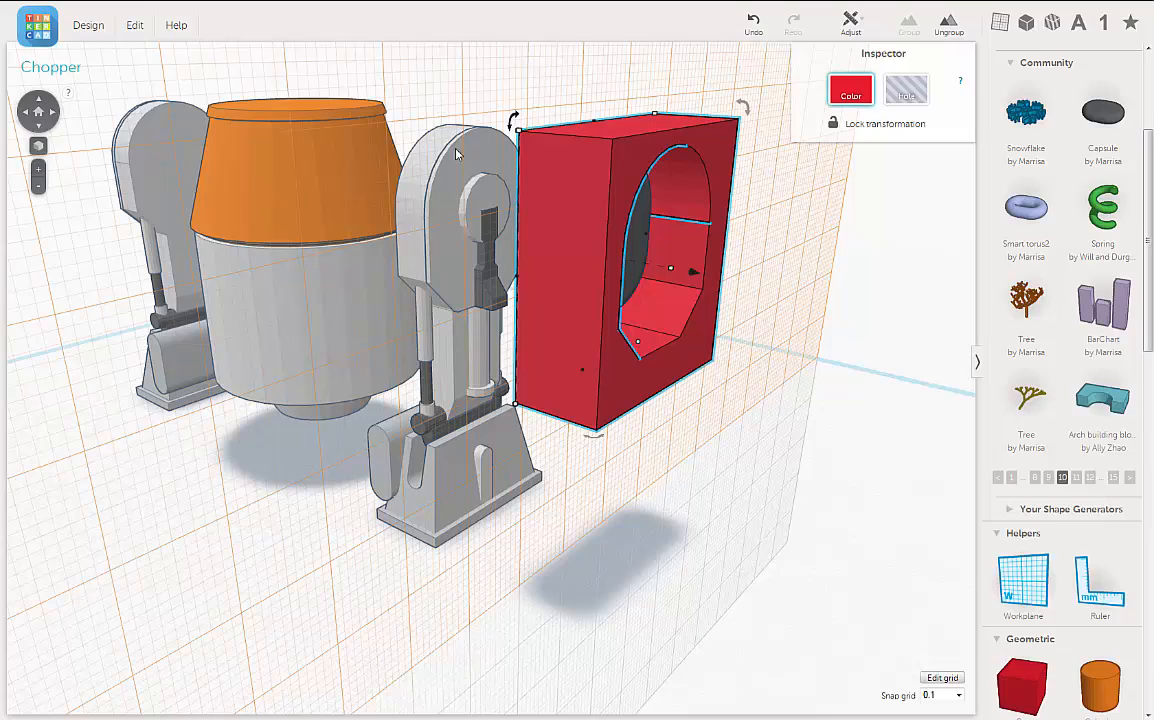
left_click_drag(437, 87, 481, 193)
right_click_drag(769, 388, 576, 237)
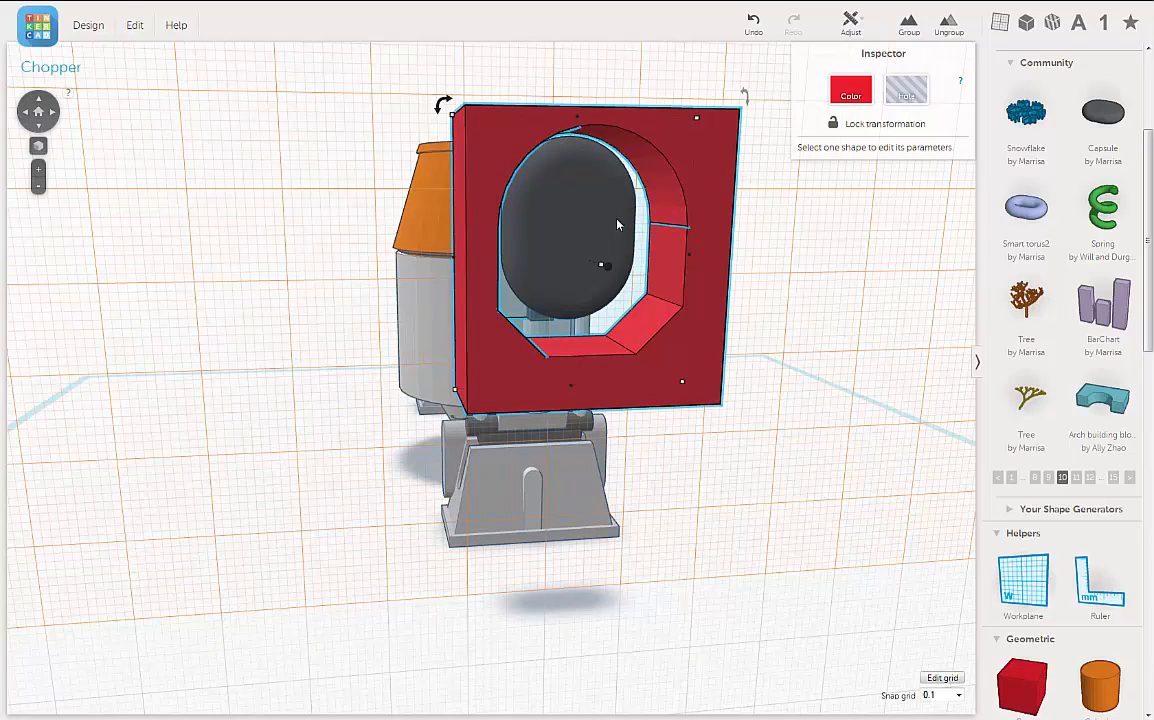
left_click(657, 216, "shift")
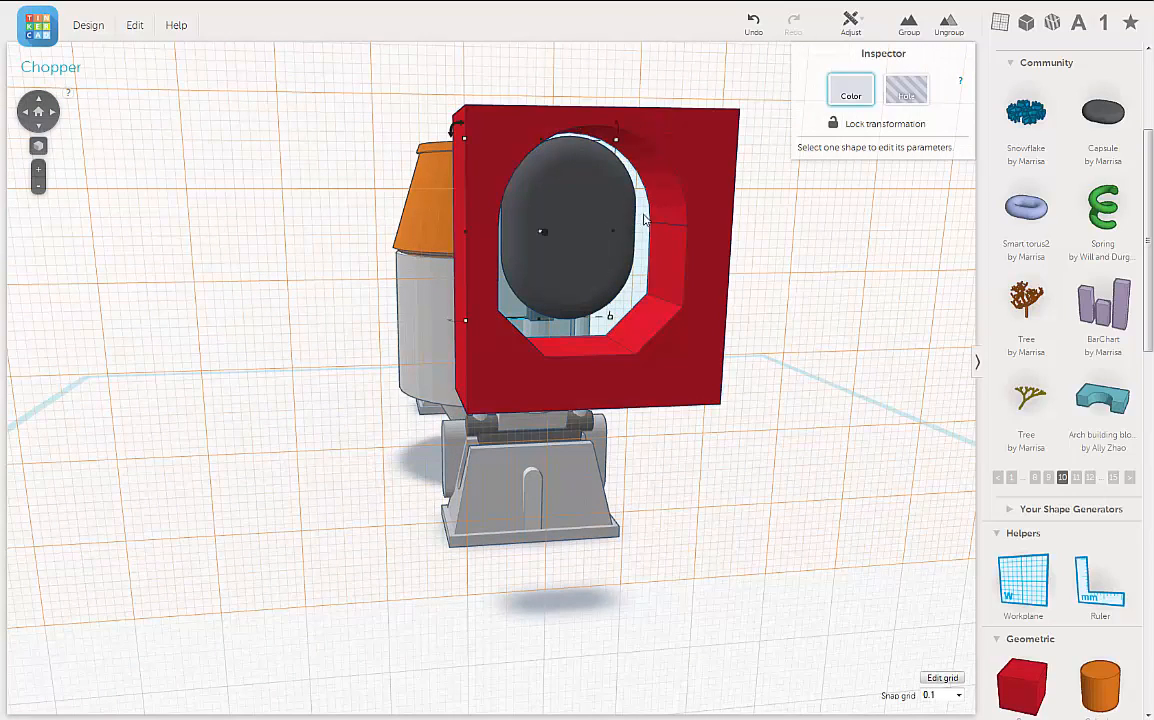
left_click(658, 218, "shift")
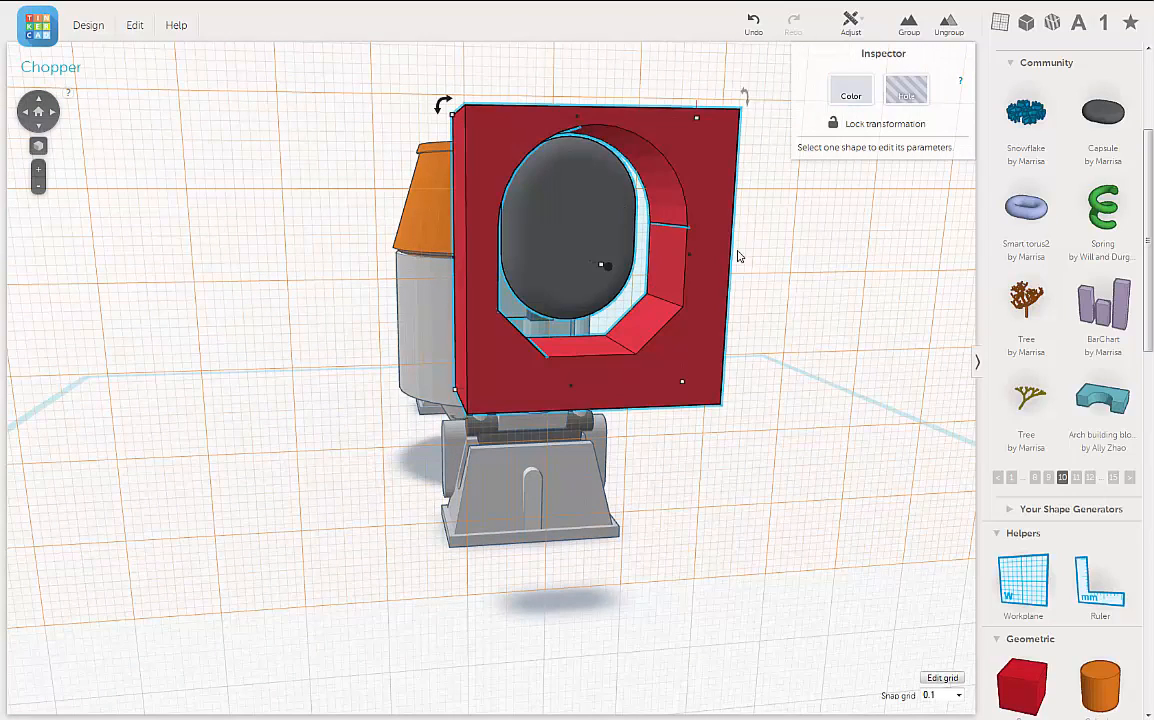
right_click_drag(755, 260, 752, 258)
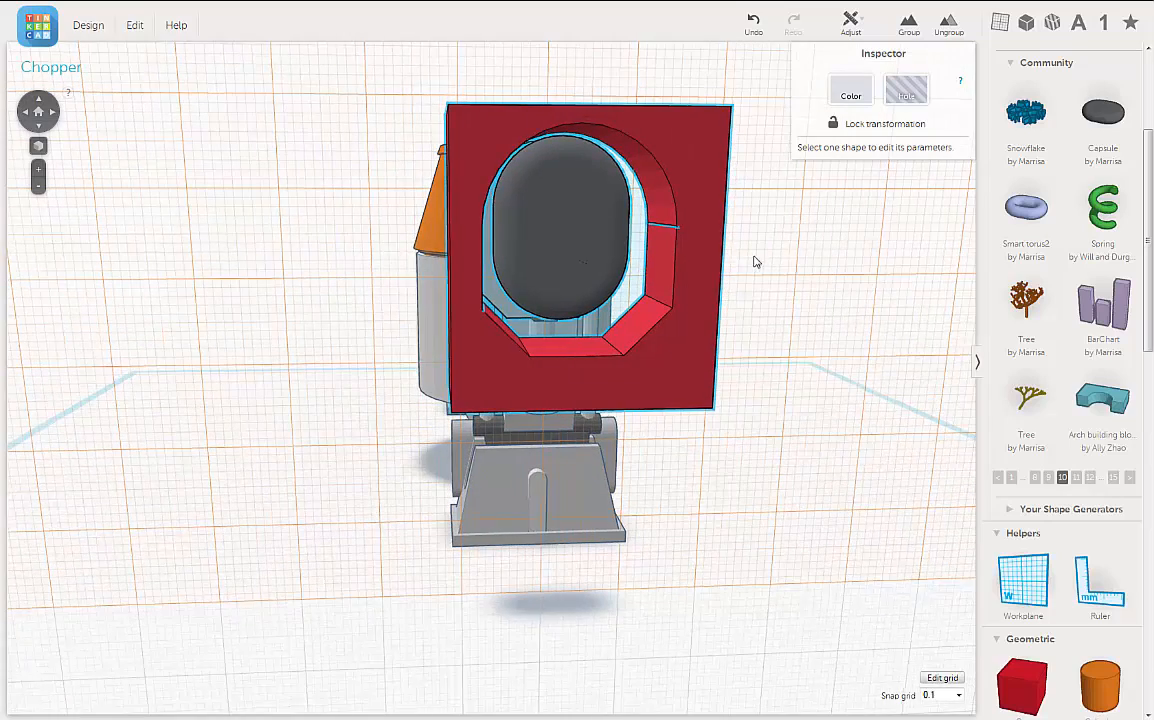
left_click(855, 20)
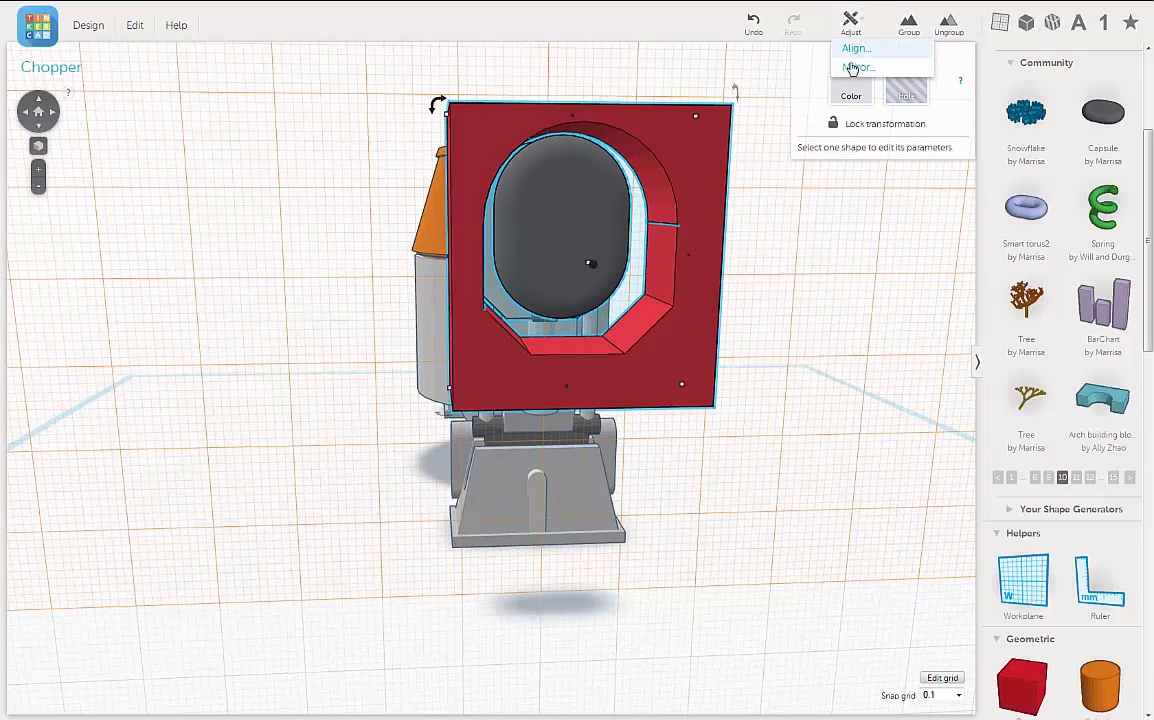
left_click(853, 52)
right_click_drag(789, 303, 752, 305)
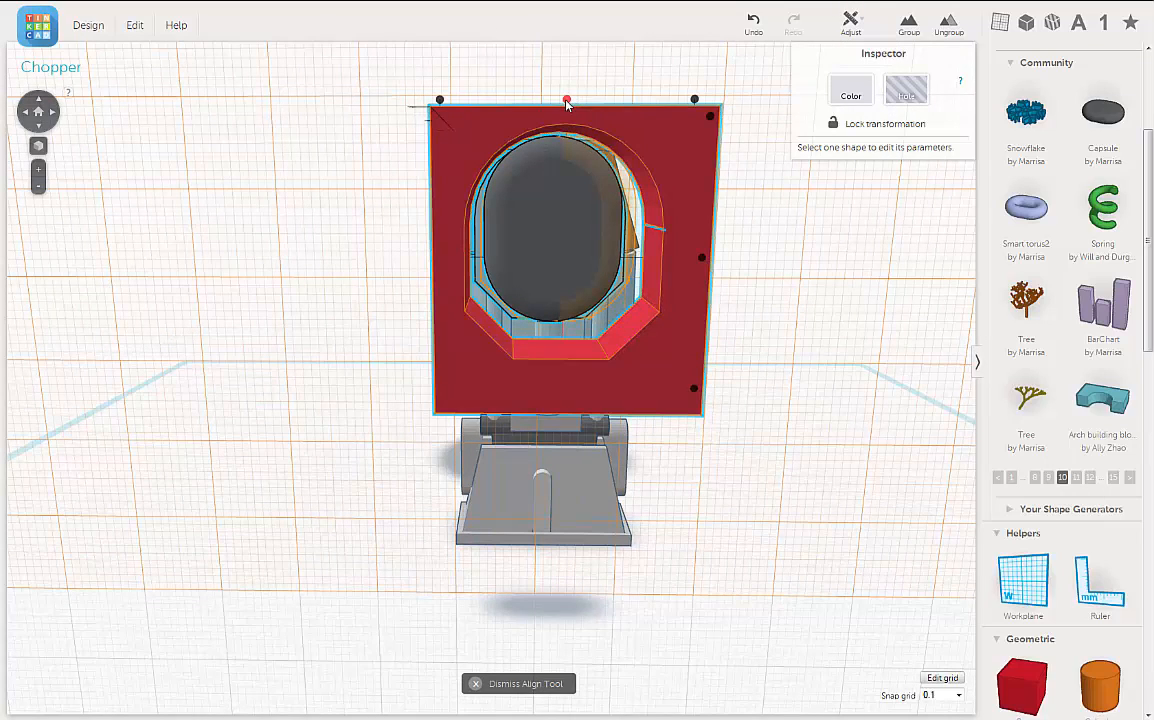
left_click(566, 101)
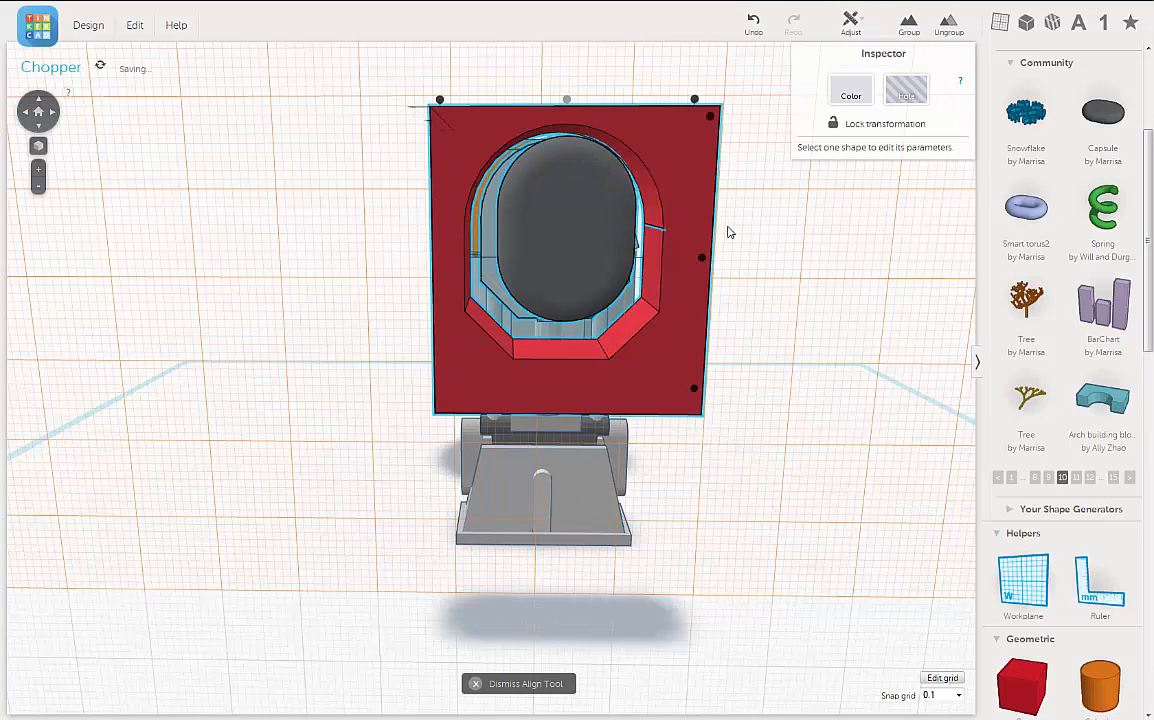
right_click_drag(734, 216, 950, 262)
right_click_drag(600, 272, 369, 250)
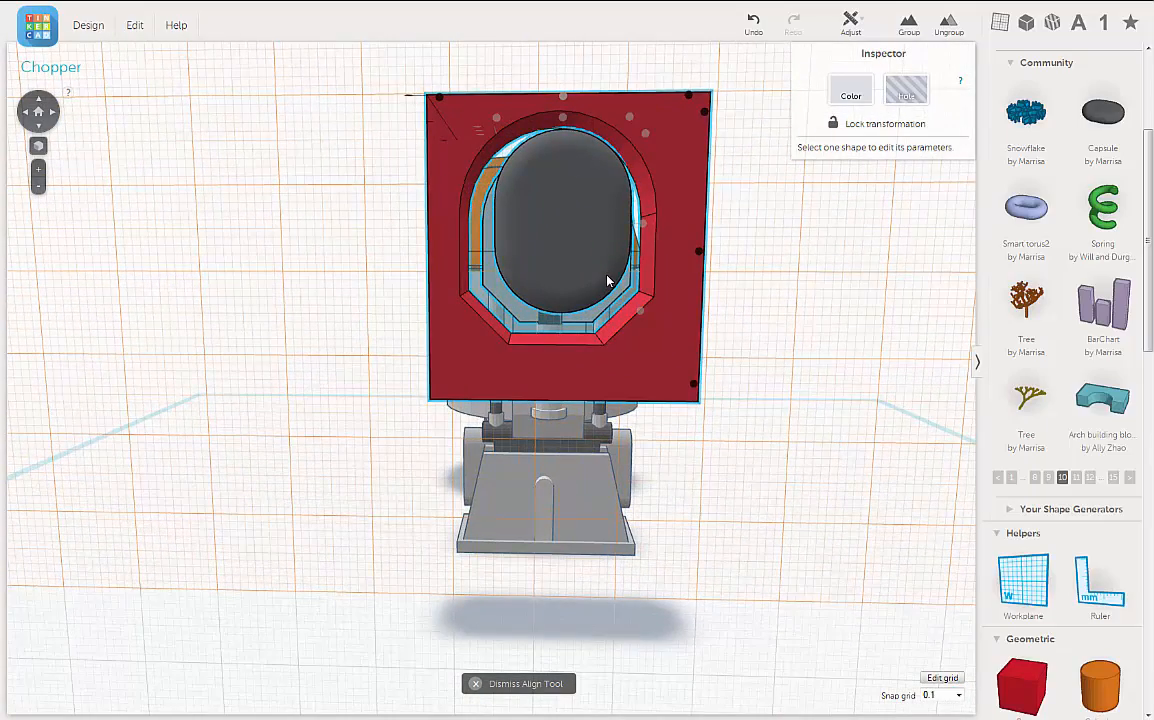
right_click_drag(610, 278, 677, 250)
left_click(822, 305)
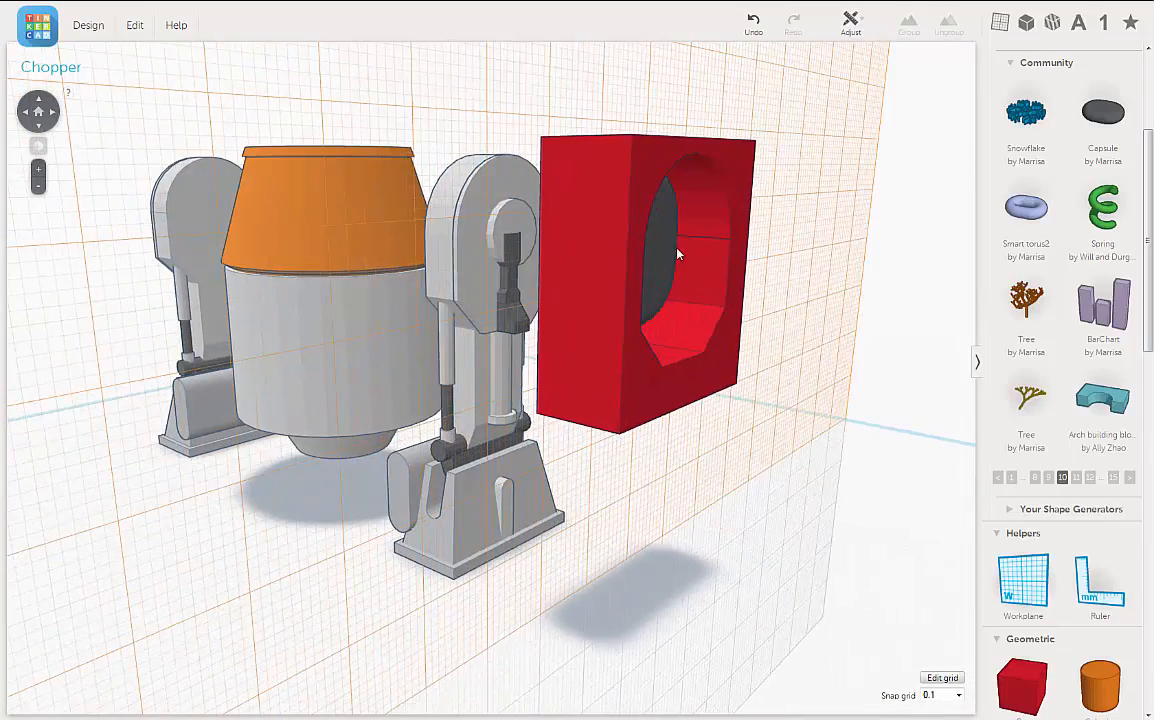
Step: Move the capsule out of the red frame, back against the outer face of the leg's upper housing
left_click(670, 250)
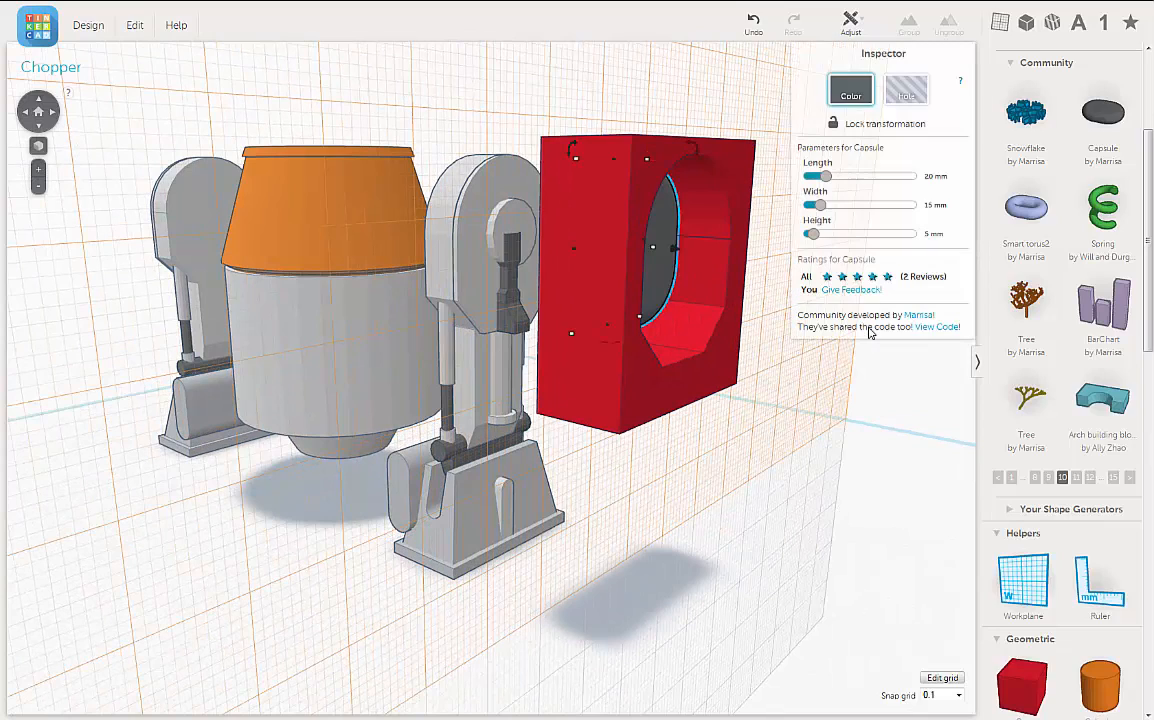
right_click_drag(828, 420, 695, 352)
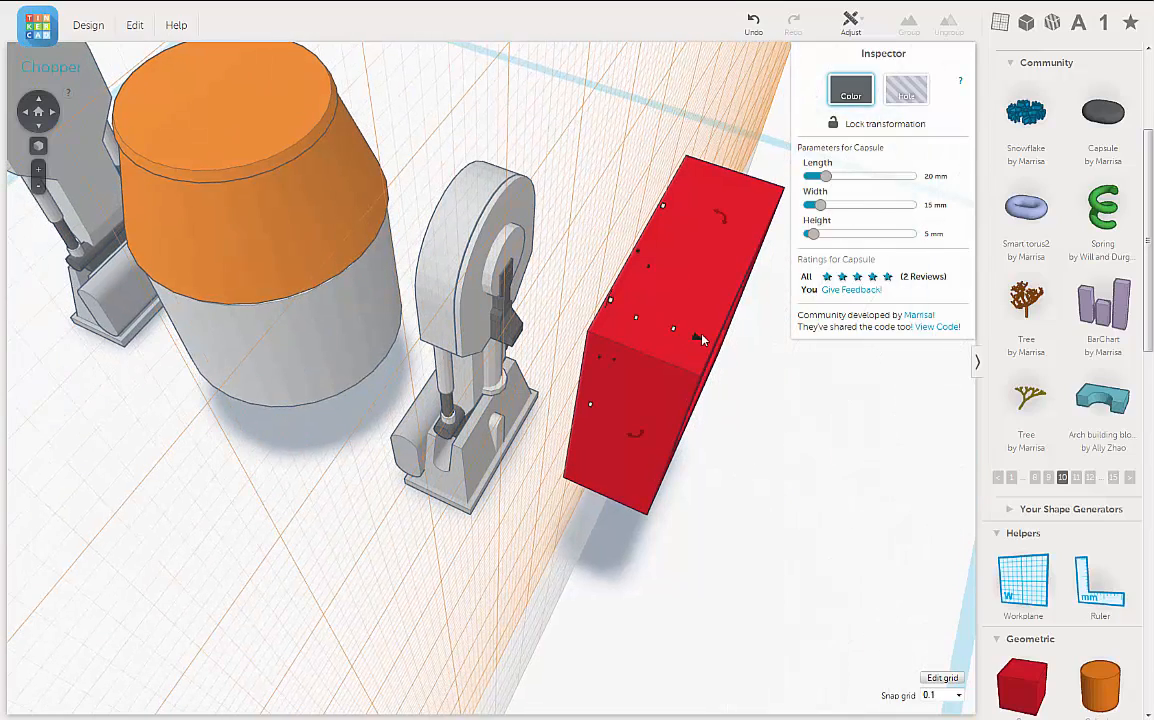
left_click_drag(700, 338, 533, 275)
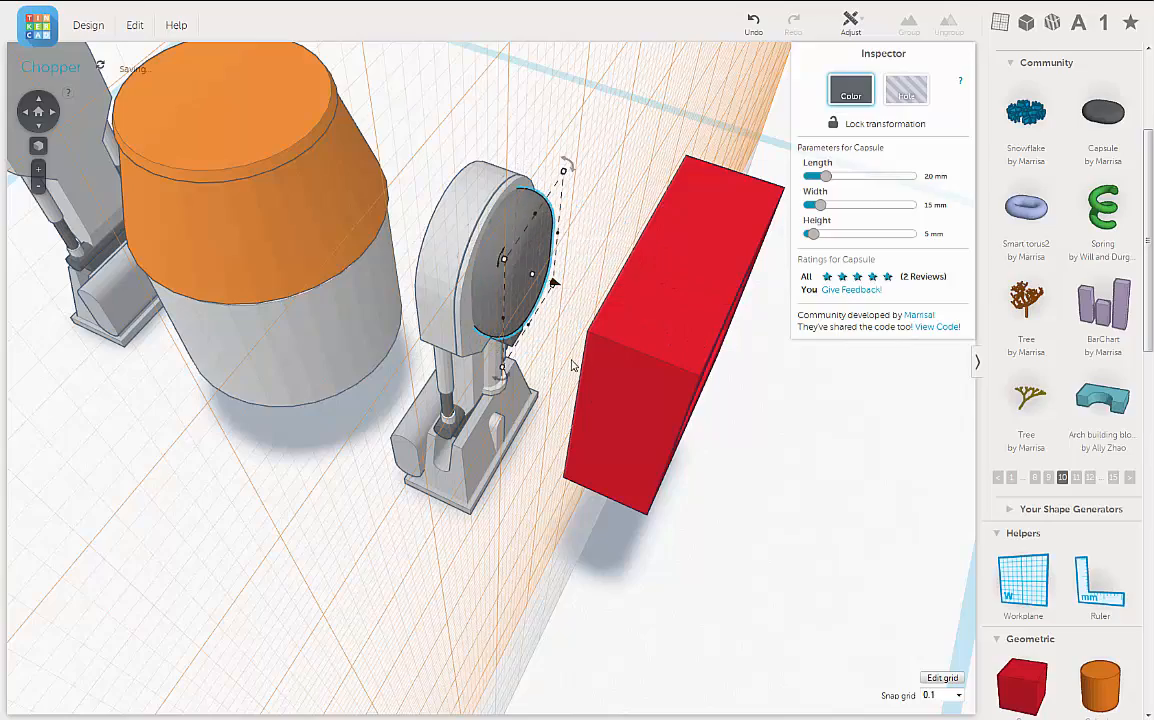
right_click_drag(573, 366, 389, 236)
right_click_drag(389, 242, 392, 250)
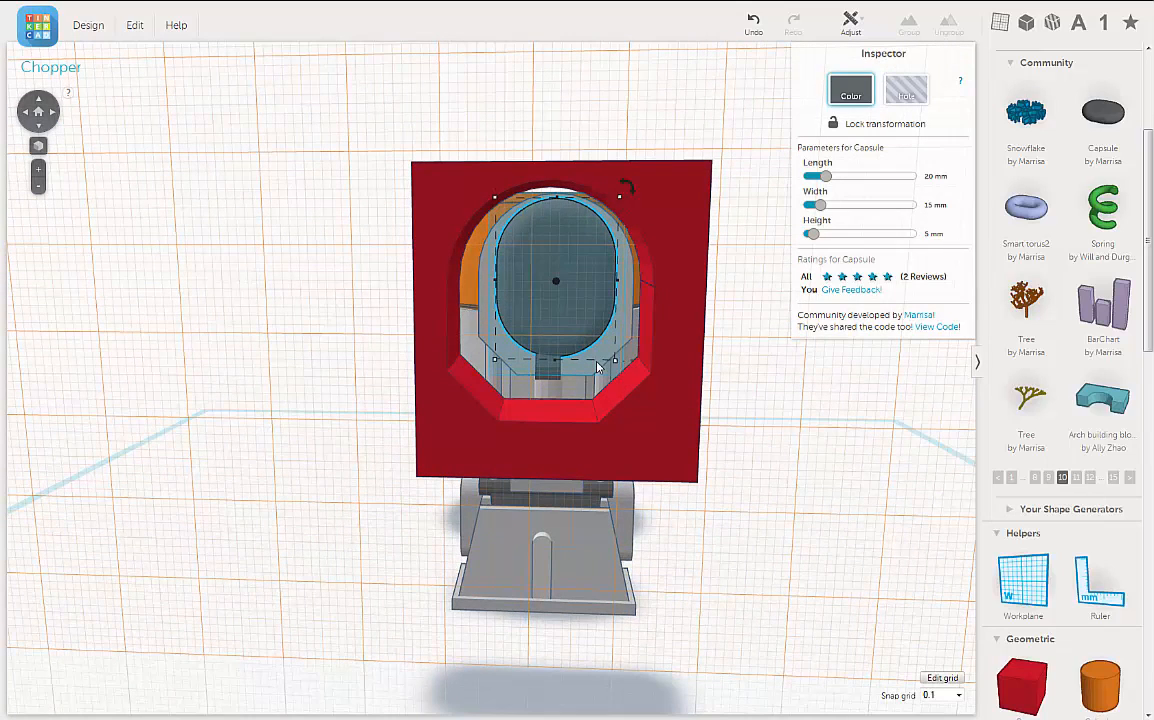
Step: Enlarge the capsule in width and height so it extends beyond the side and lower edge of the leg housing
mouse_move(617, 362)
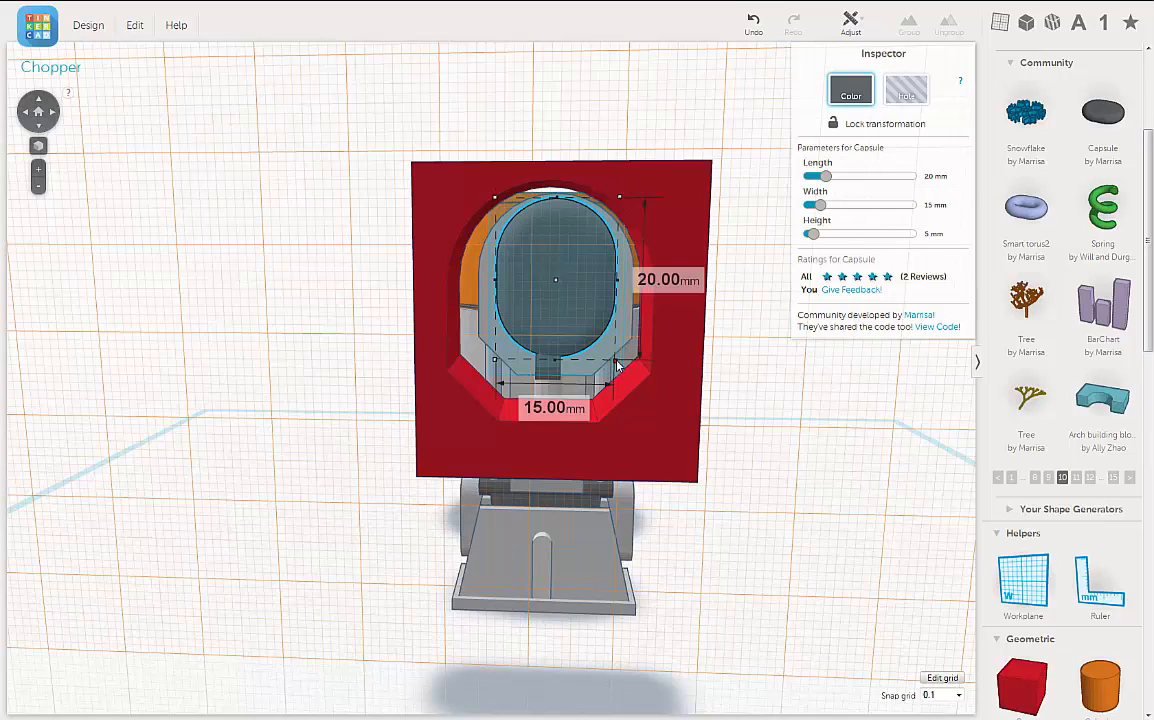
left_click_drag(619, 370, 651, 433)
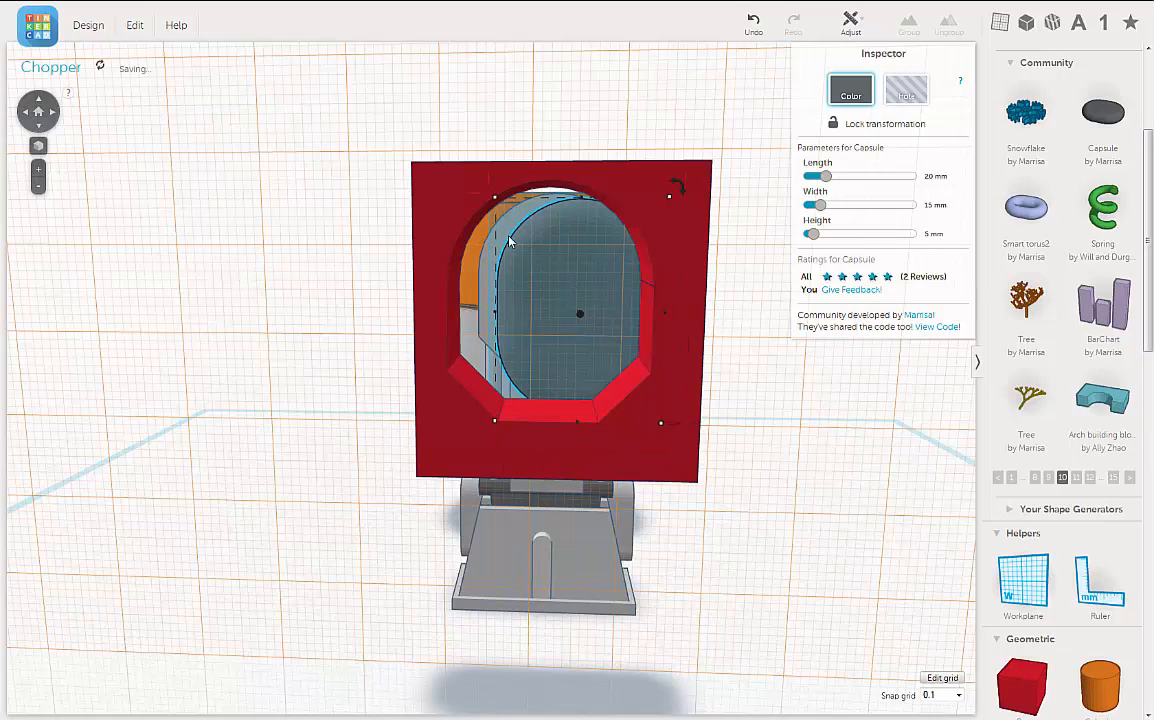
right_click_drag(399, 311, 531, 337)
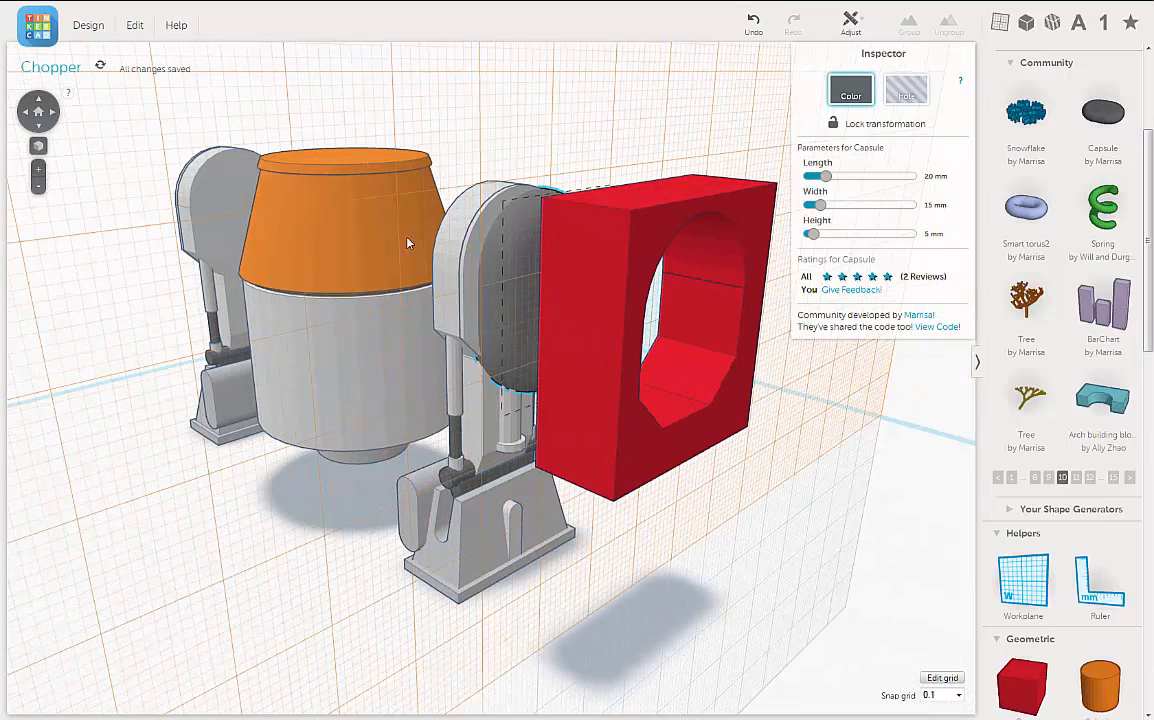
left_click(477, 243)
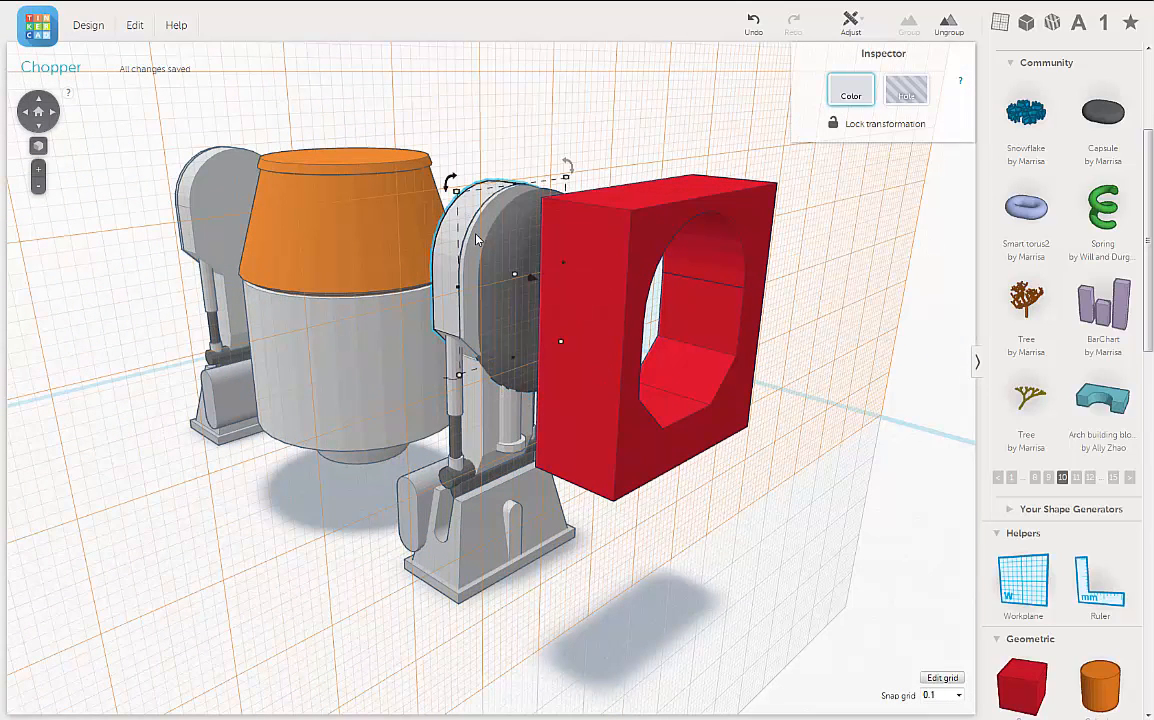
left_click_drag(483, 248, 565, 306)
mouse_move(119, 30)
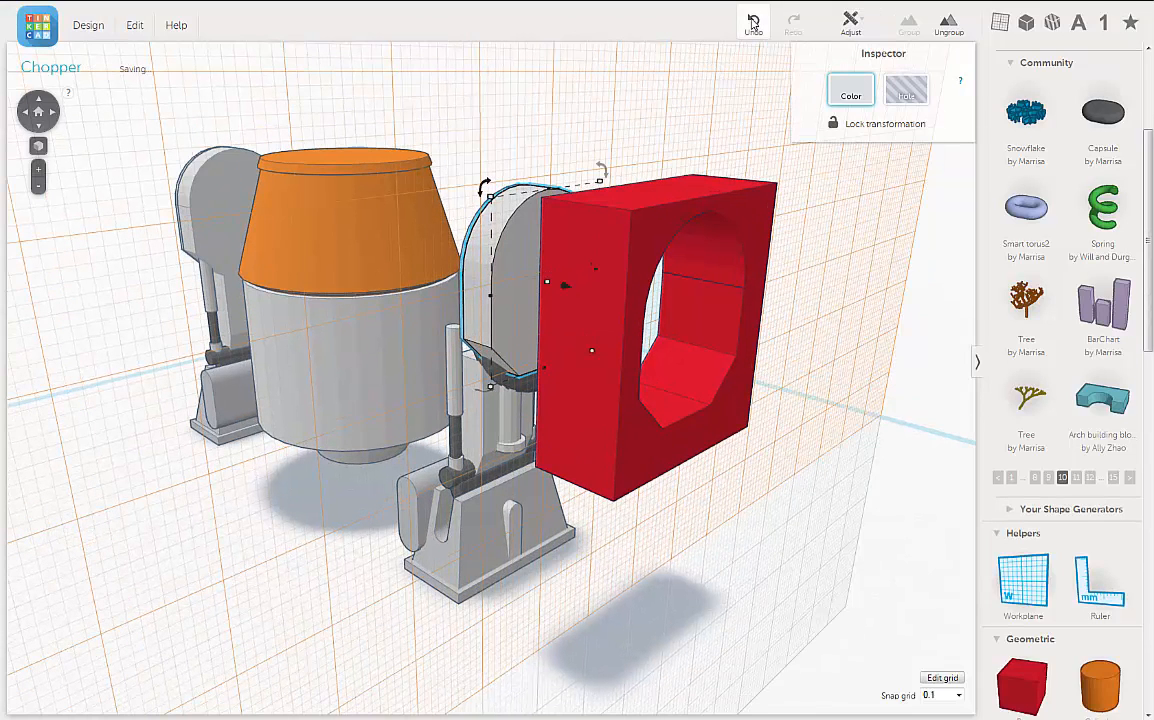
left_click(754, 33)
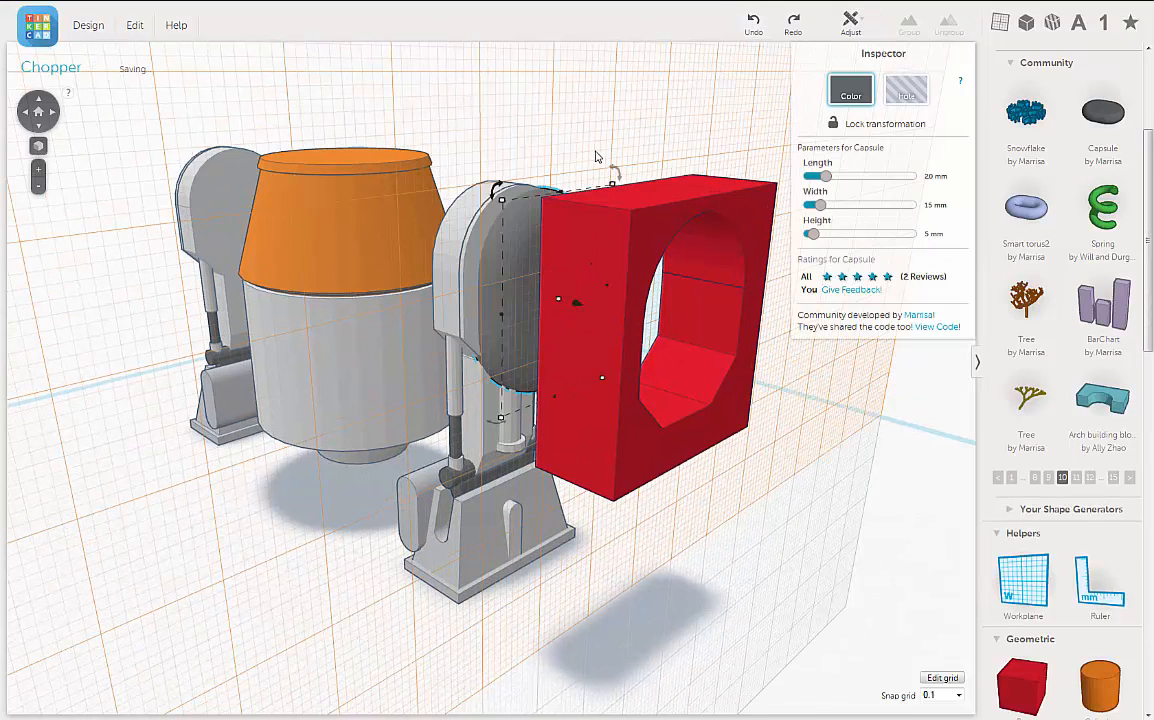
Step: Move the enlarged capsule outward from the leg into the opening of the red frame
right_click_drag(597, 157, 572, 168)
left_click(566, 162)
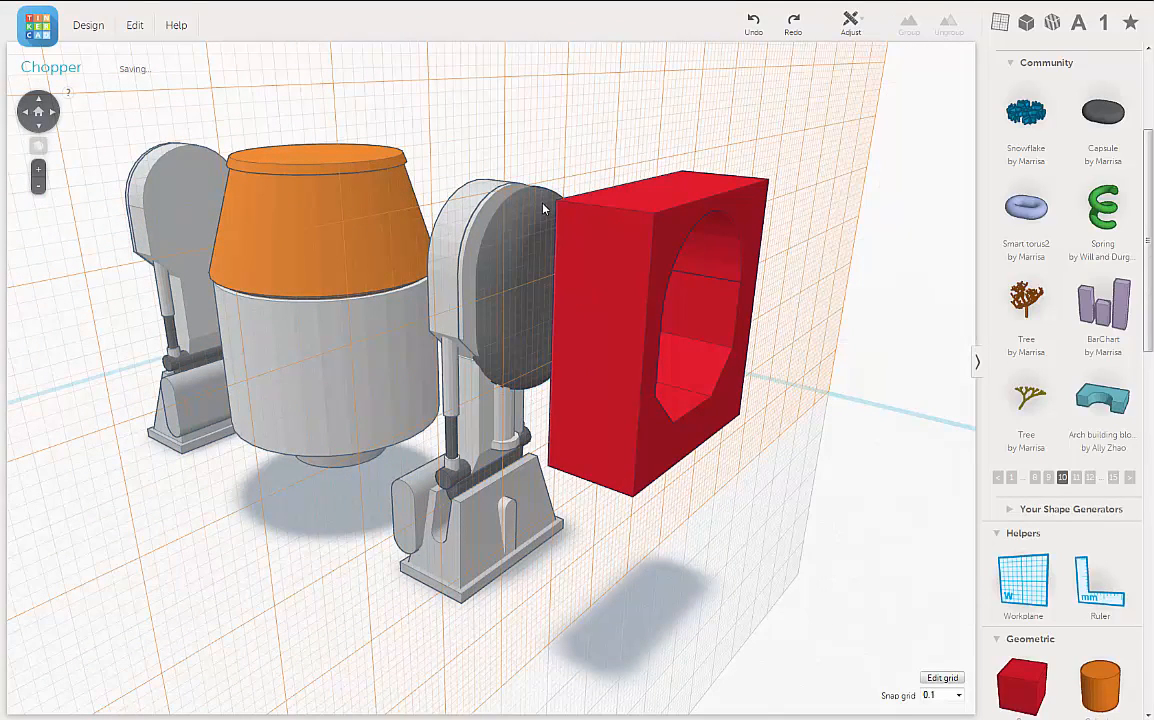
left_click(553, 253)
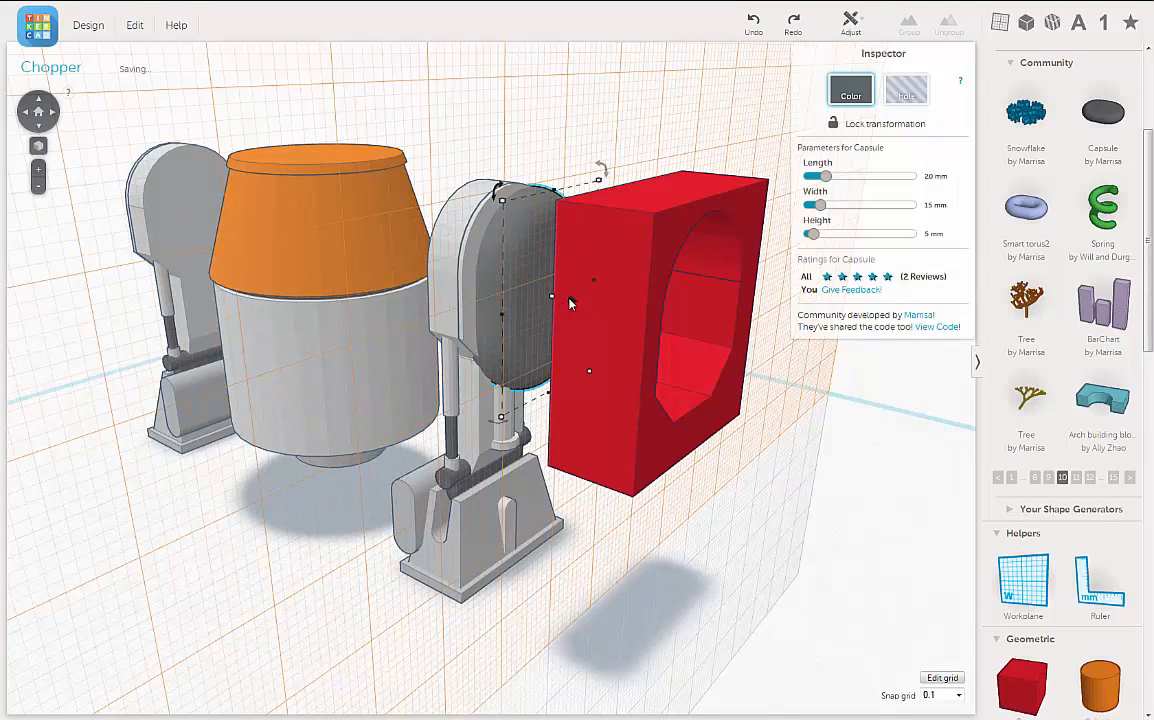
left_click_drag(566, 305, 737, 348)
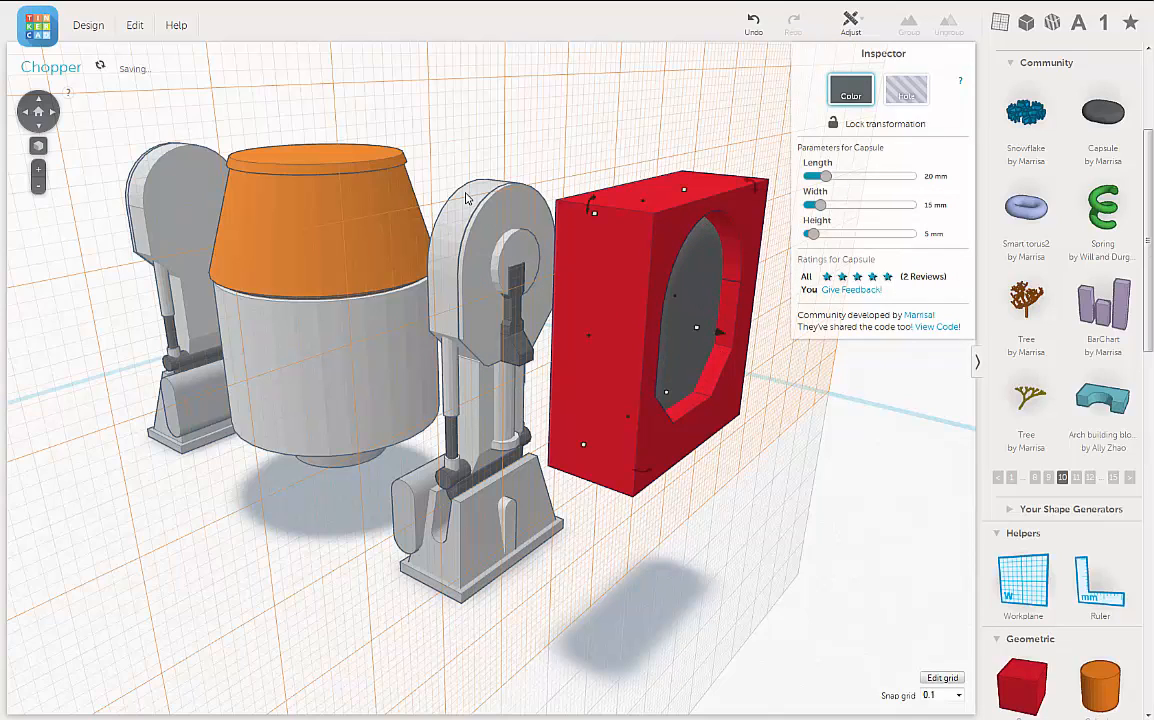
Step: Align the leg's upper housing pieces and the red frame on their shared horizontal centre
left_click(520, 226)
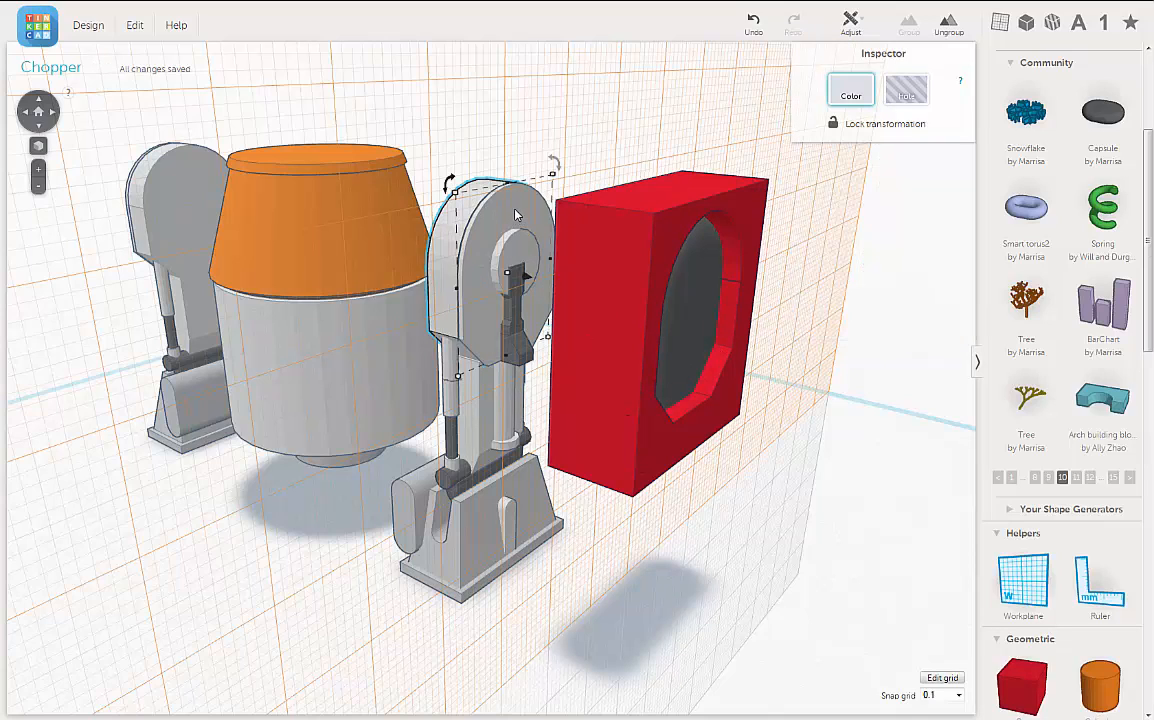
left_click(502, 222, "shift")
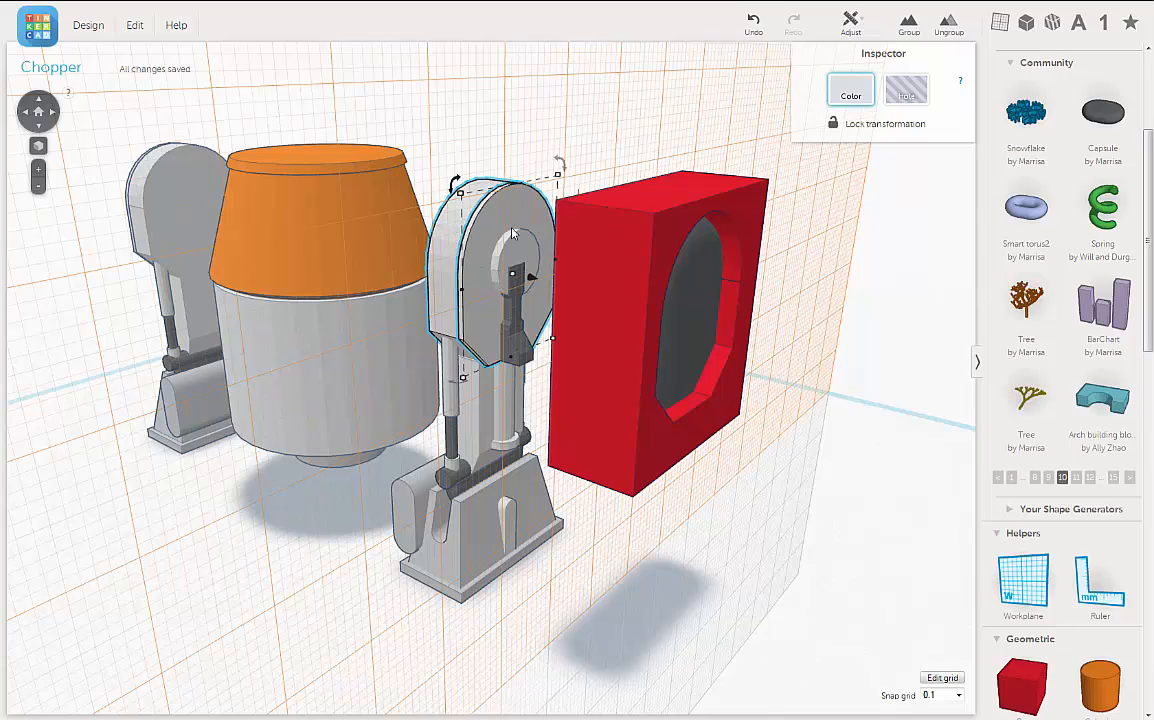
left_click(614, 220, "shift")
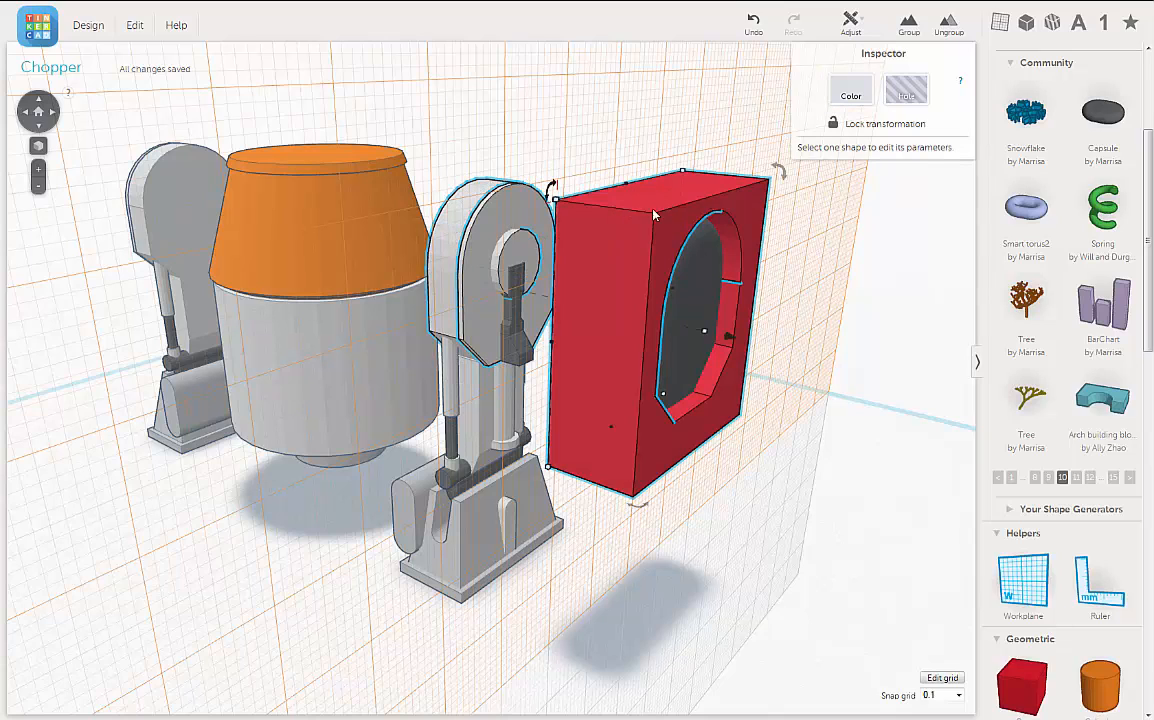
left_click(851, 25)
right_click_drag(760, 185, 597, 179)
left_click(594, 177)
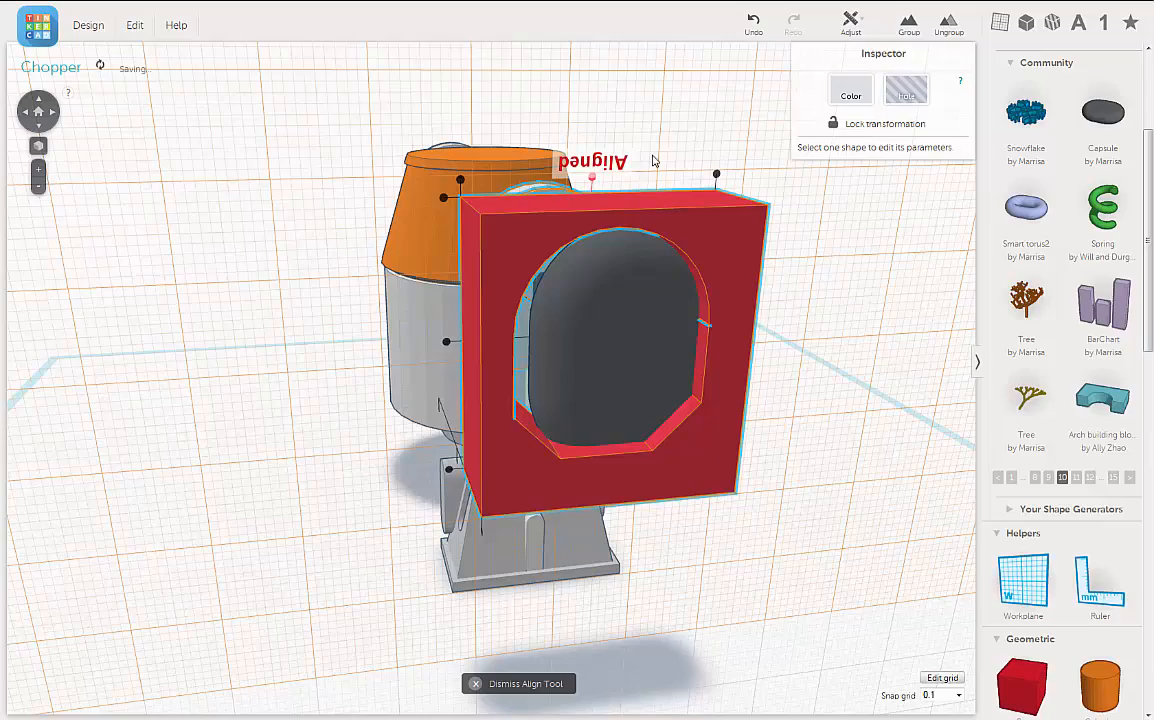
right_click_drag(650, 141, 640, 120)
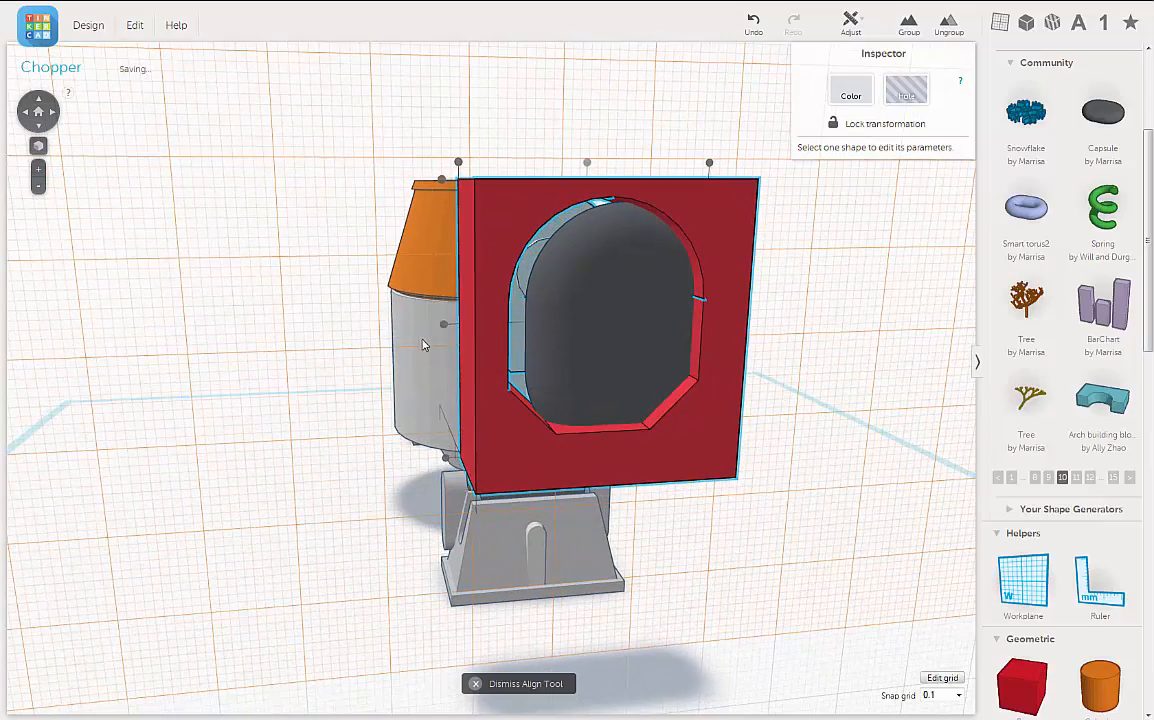
right_click_drag(276, 331, 264, 326)
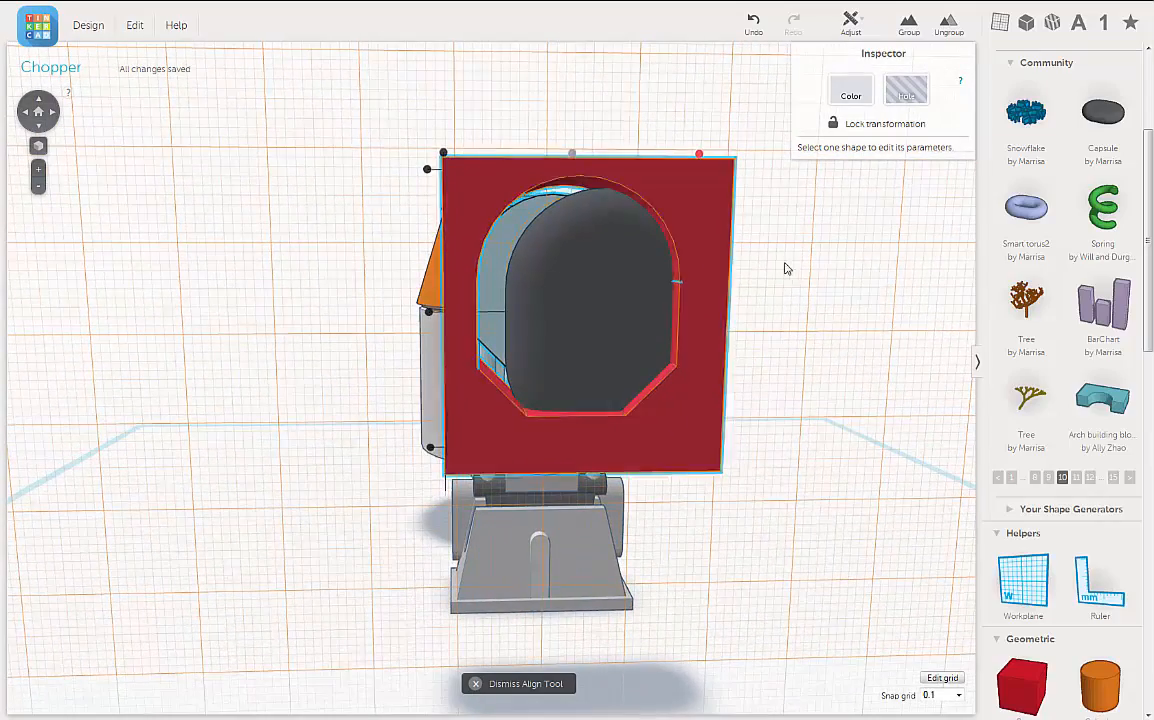
right_click_drag(786, 265, 958, 298)
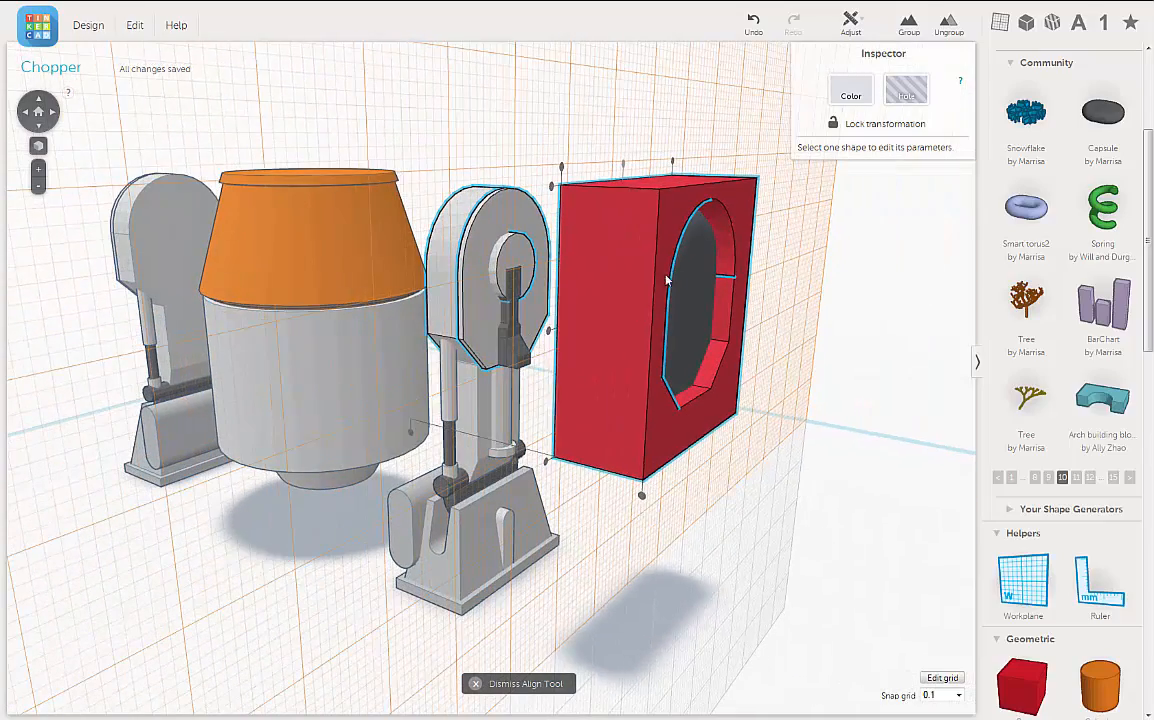
left_click(826, 297)
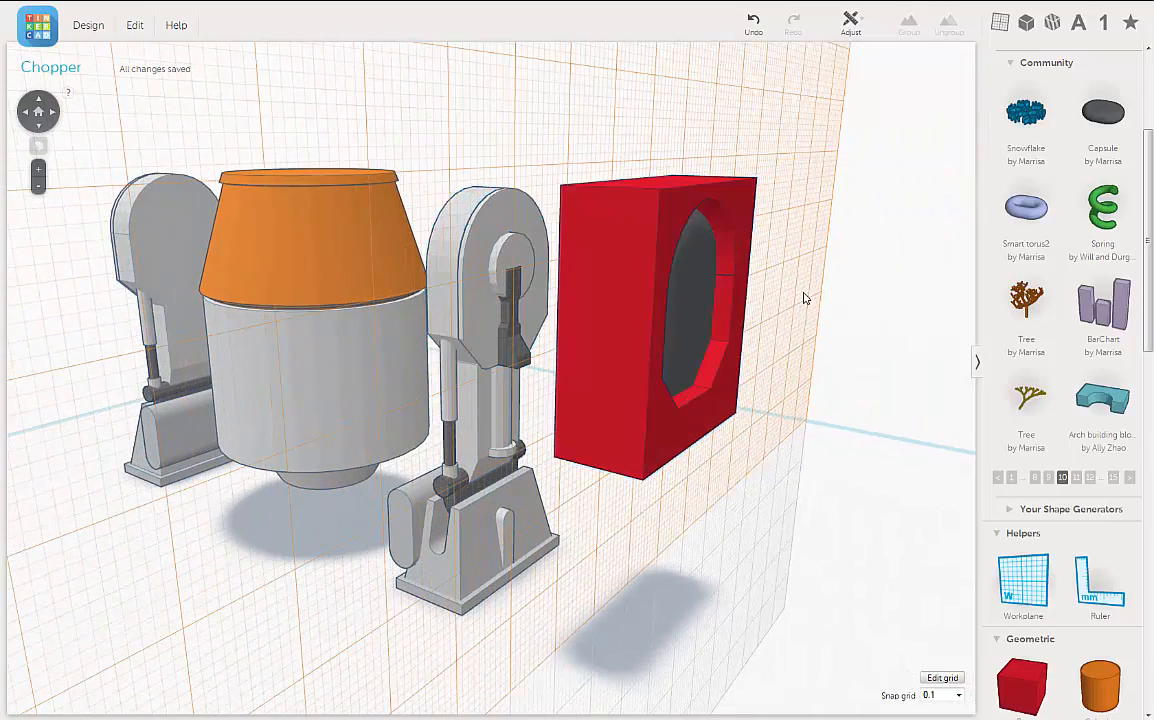
Step: Nudge the capsule sideways in small increments toward the centre of the red frame's opening
right_click_drag(803, 298, 604, 297)
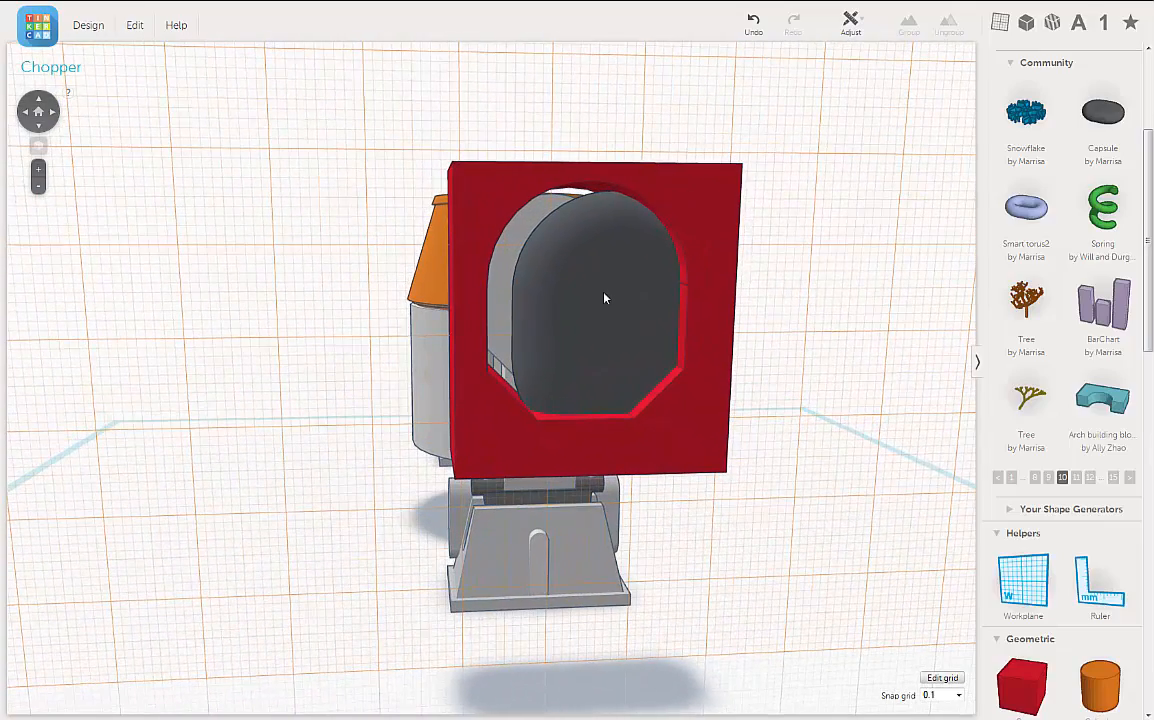
left_click(600, 297)
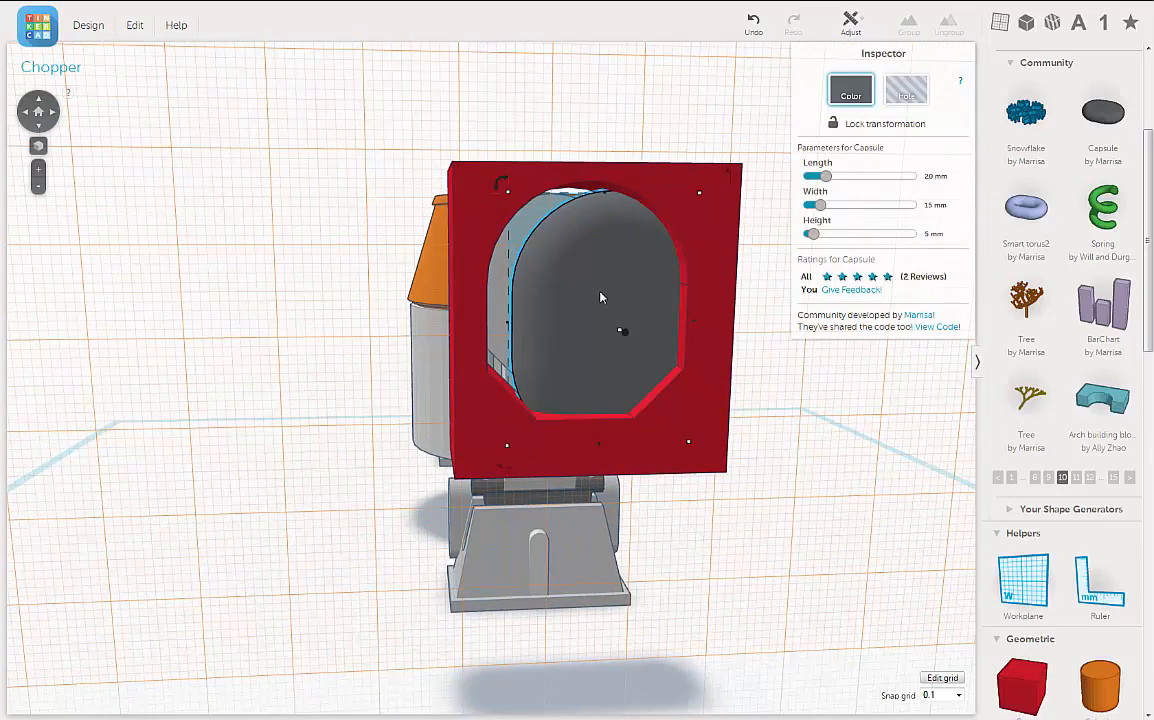
key("Left")
key("Left")
key("Left")
key("Left")
key("Left")
key("Left")
key("Left")
key("Left")
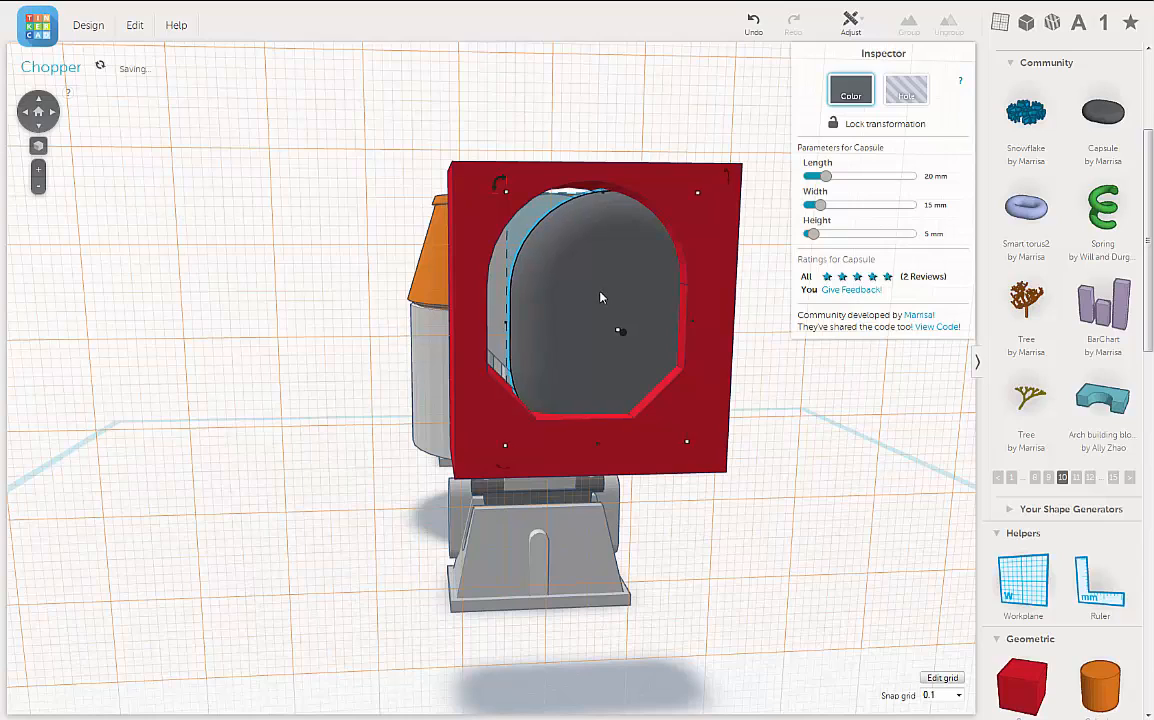
key("Left")
key("Left")
key("Left")
key("Left")
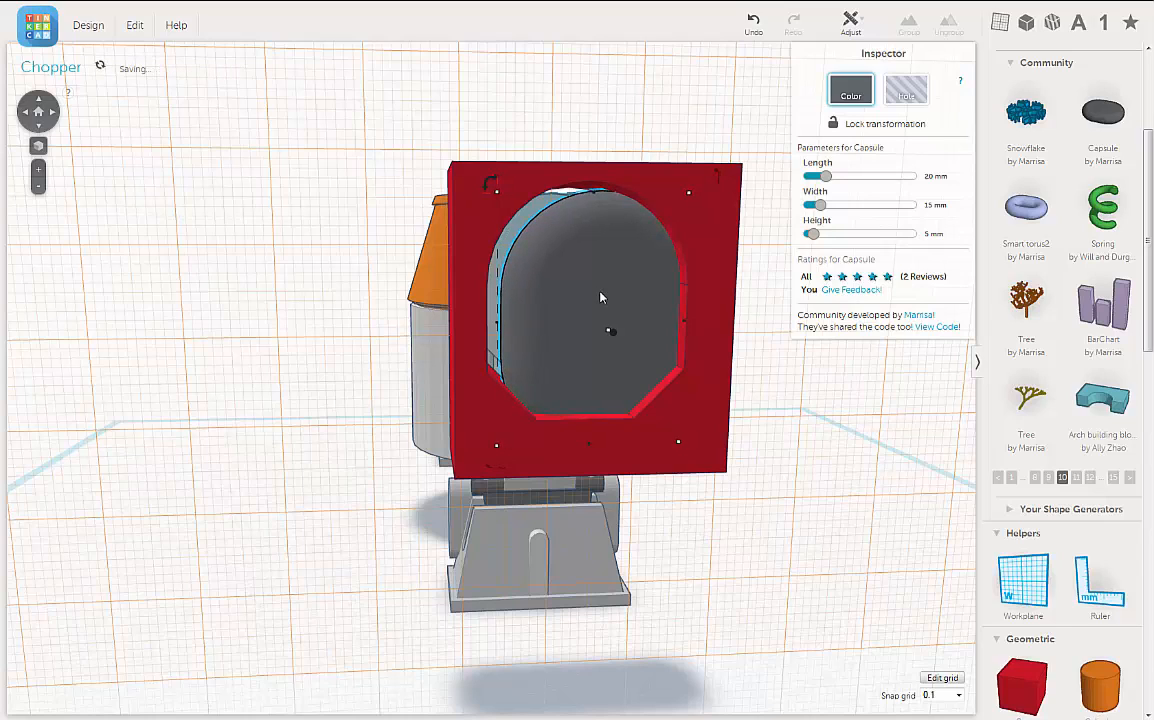
Step: Keep shifting the capsule sideways in small increments until it sits centred across the red frame's opening
key("Left")
key("Left")
key("Left")
key("Left")
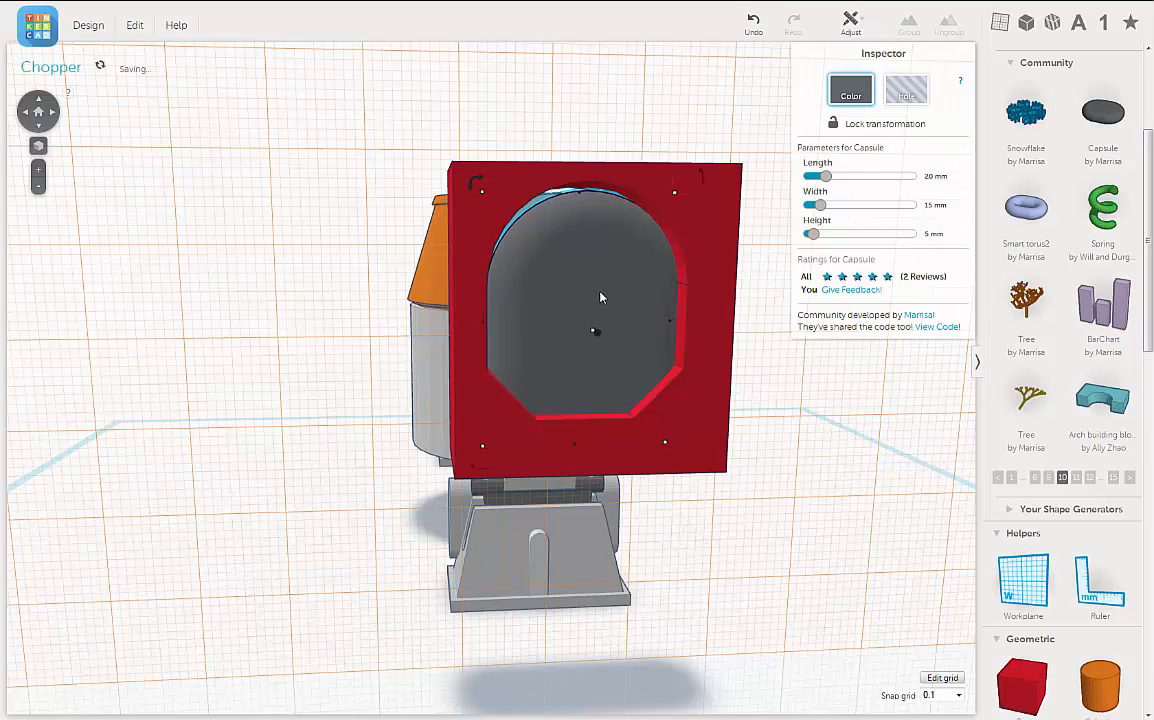
right_click_drag(779, 374, 755, 363)
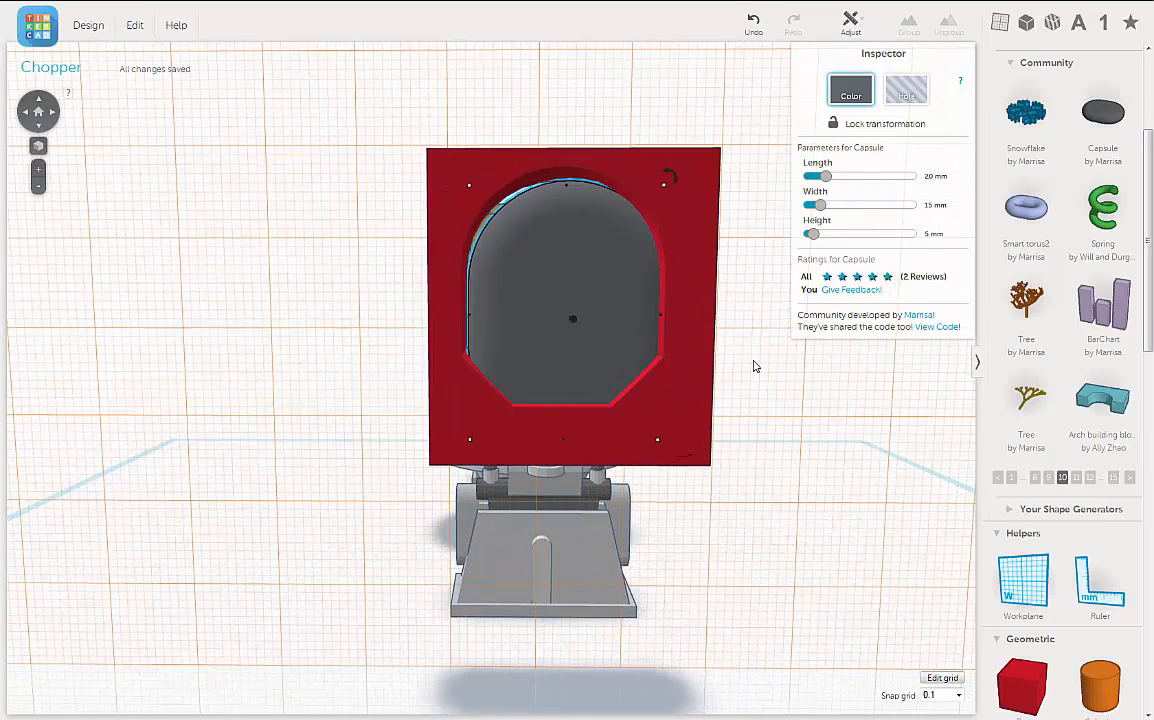
key("Left")
key("Left")
key("Left")
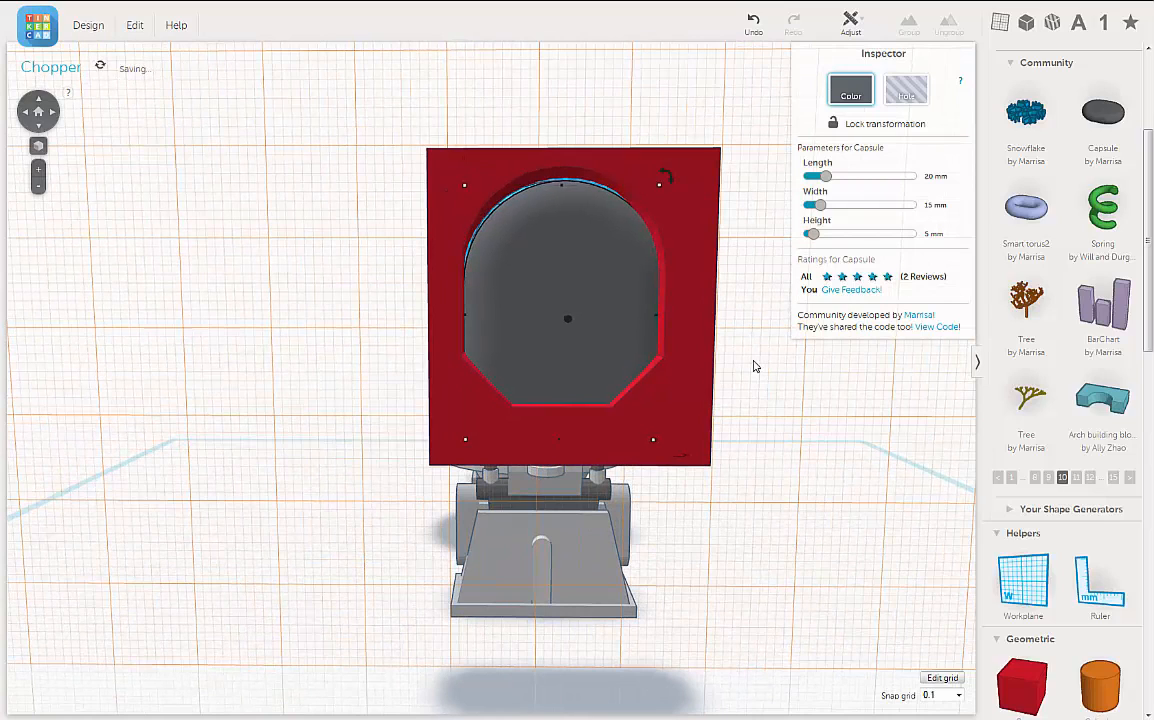
key("Left")
key("Left")
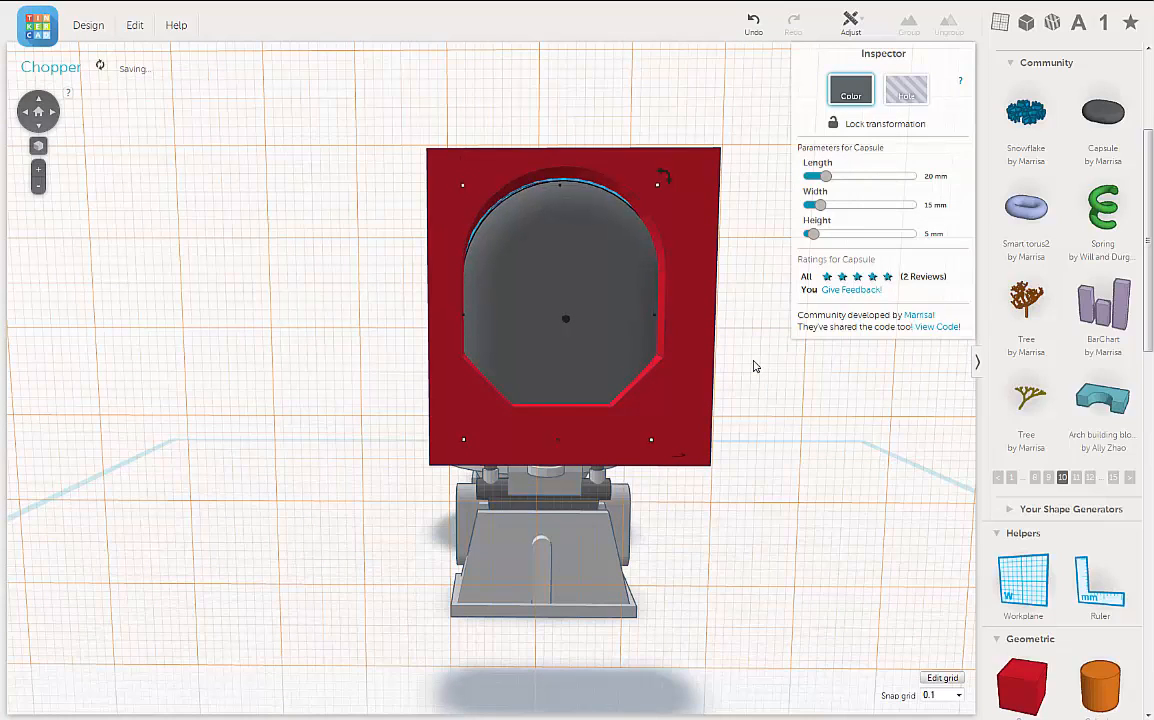
key("Left")
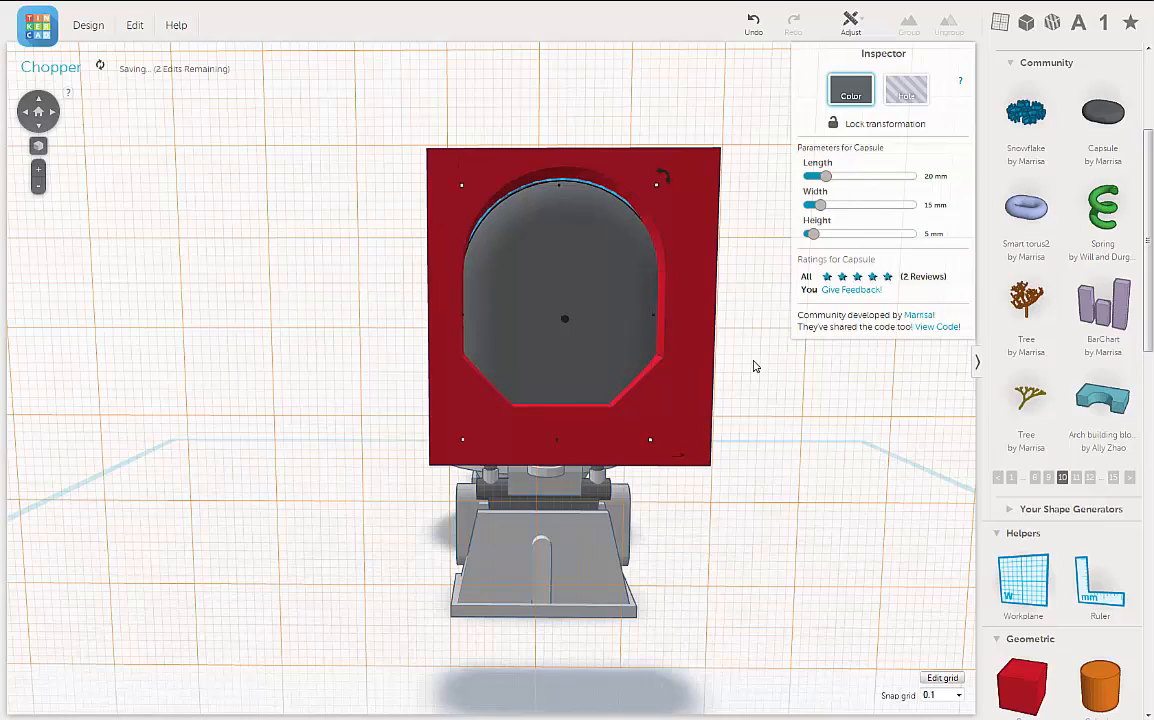
key("Left")
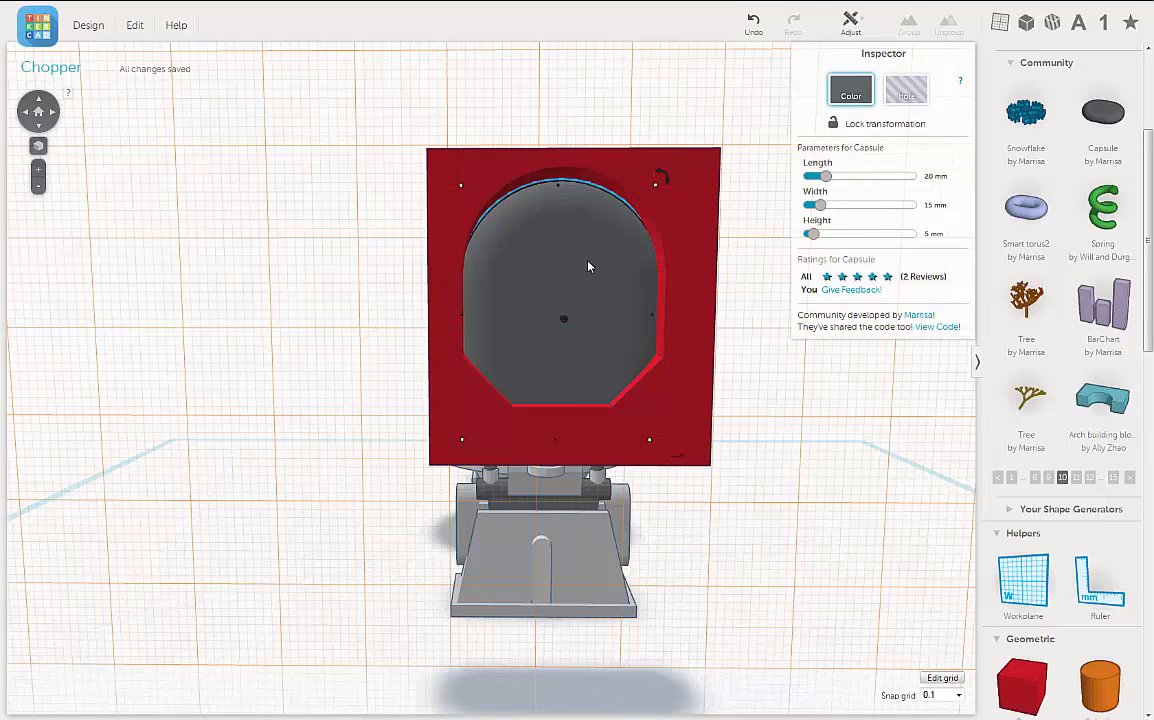
Step: Raise the capsule in small increments until its top reaches the upper arc of the frame's opening
key("Up")
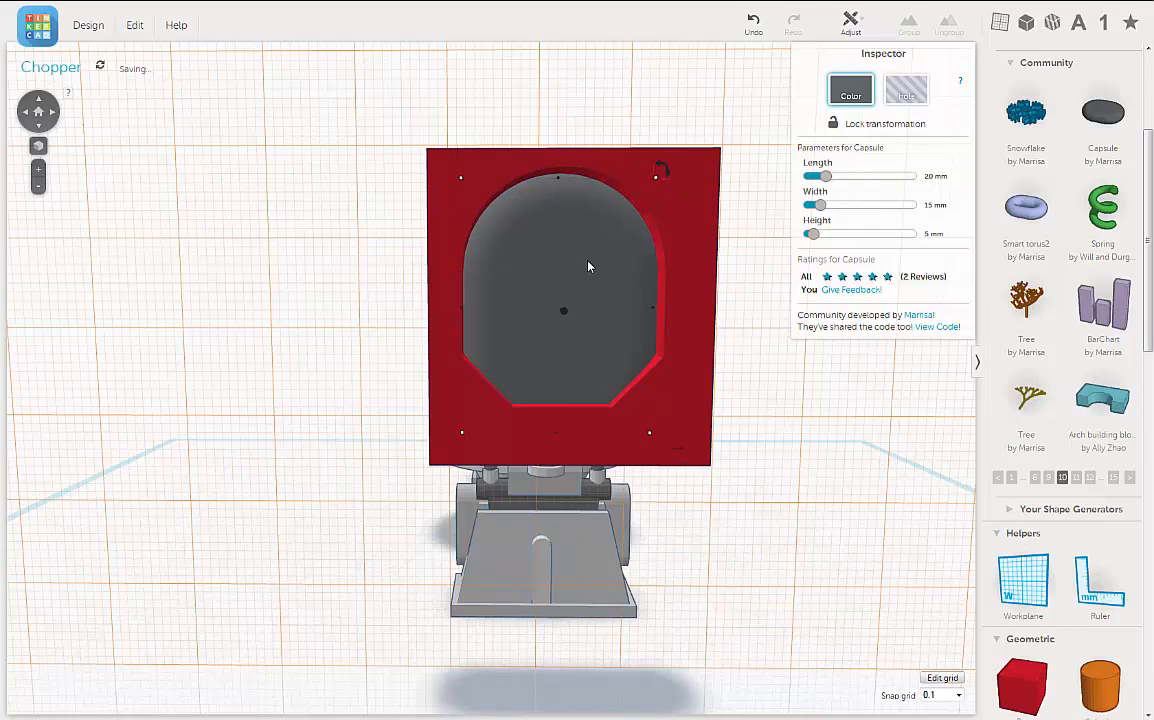
key("Up")
key("Up")
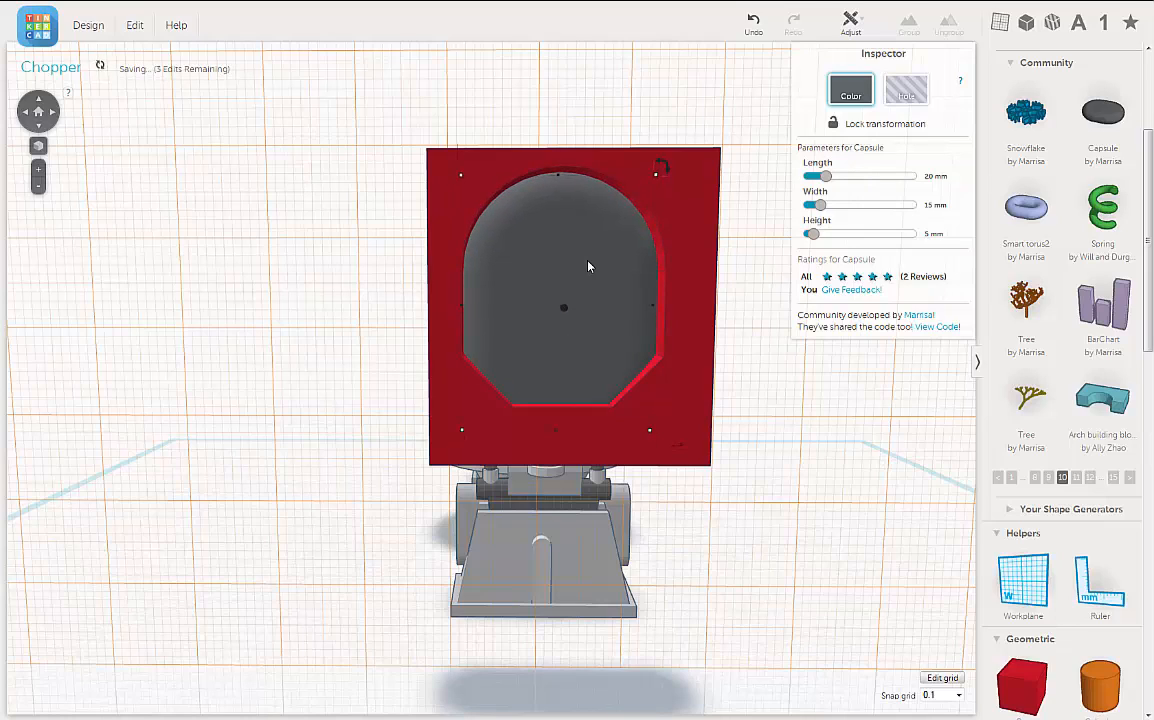
key("Up")
key("Up")
Step: Turn the red frame into a hole and check the capsule's fit in its opening from the front and side
right_click_drag(596, 304, 659, 270)
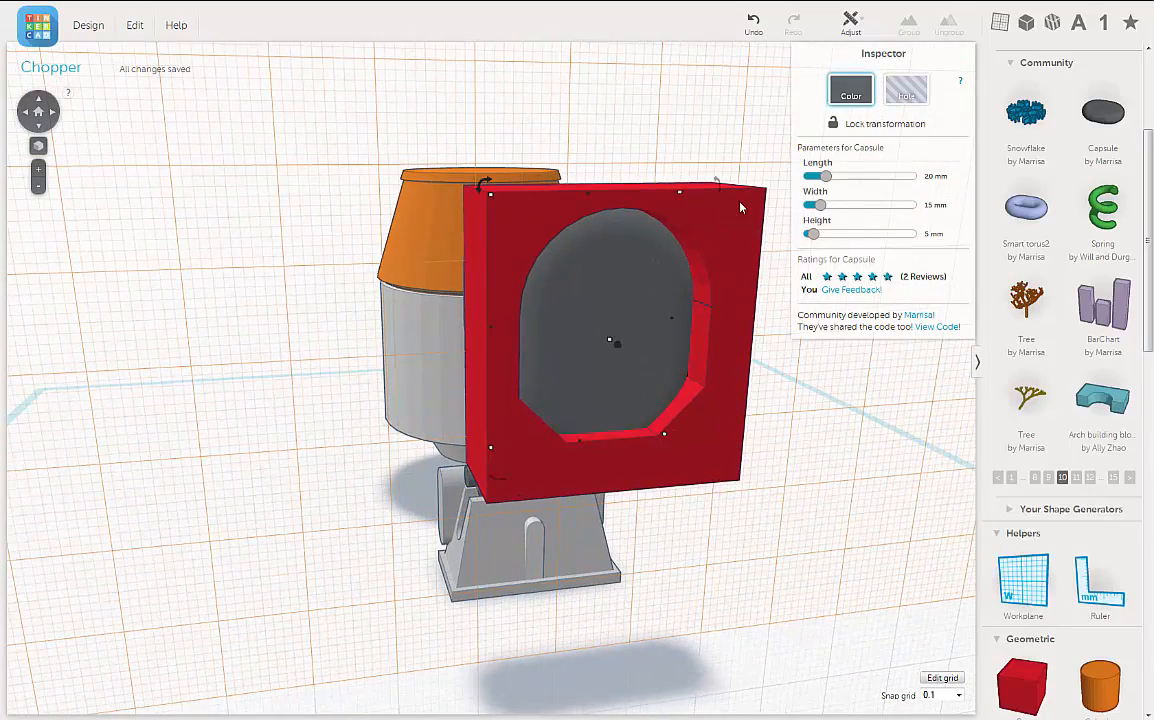
left_click(666, 181)
left_click(905, 92)
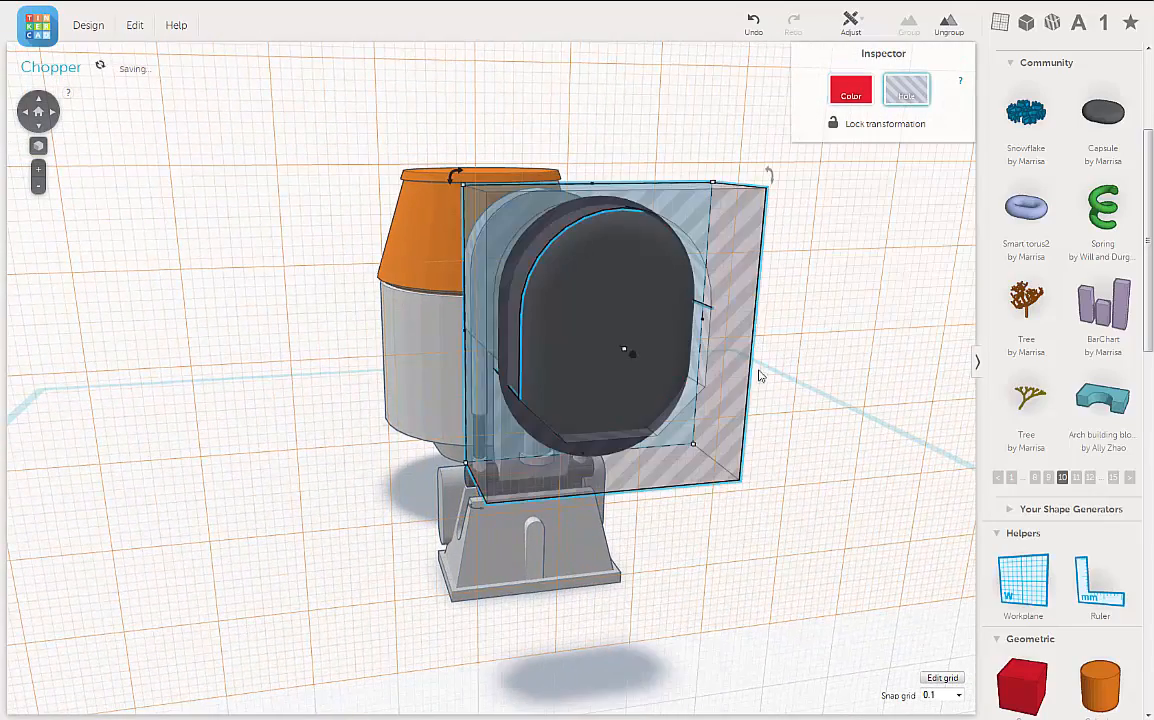
right_click_drag(760, 373, 737, 355)
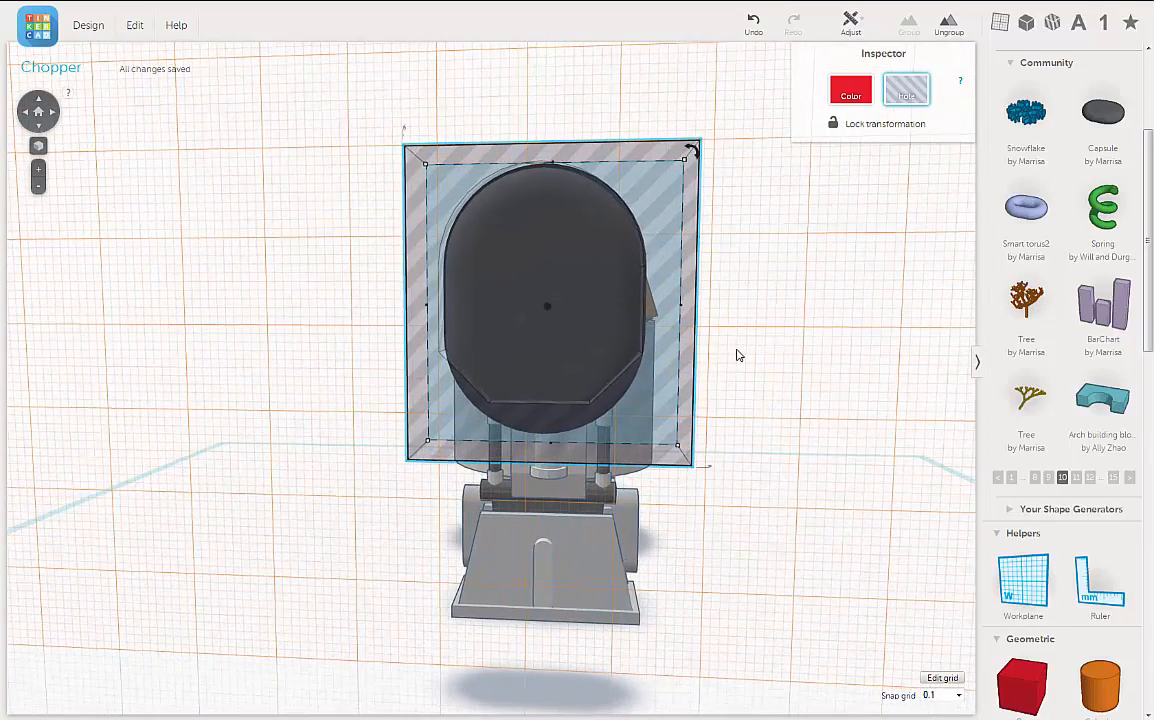
mouse_move(715, 411)
right_mouse_down()
mouse_move(753, 418)
mouse_move(716, 412)
right_mouse_up()
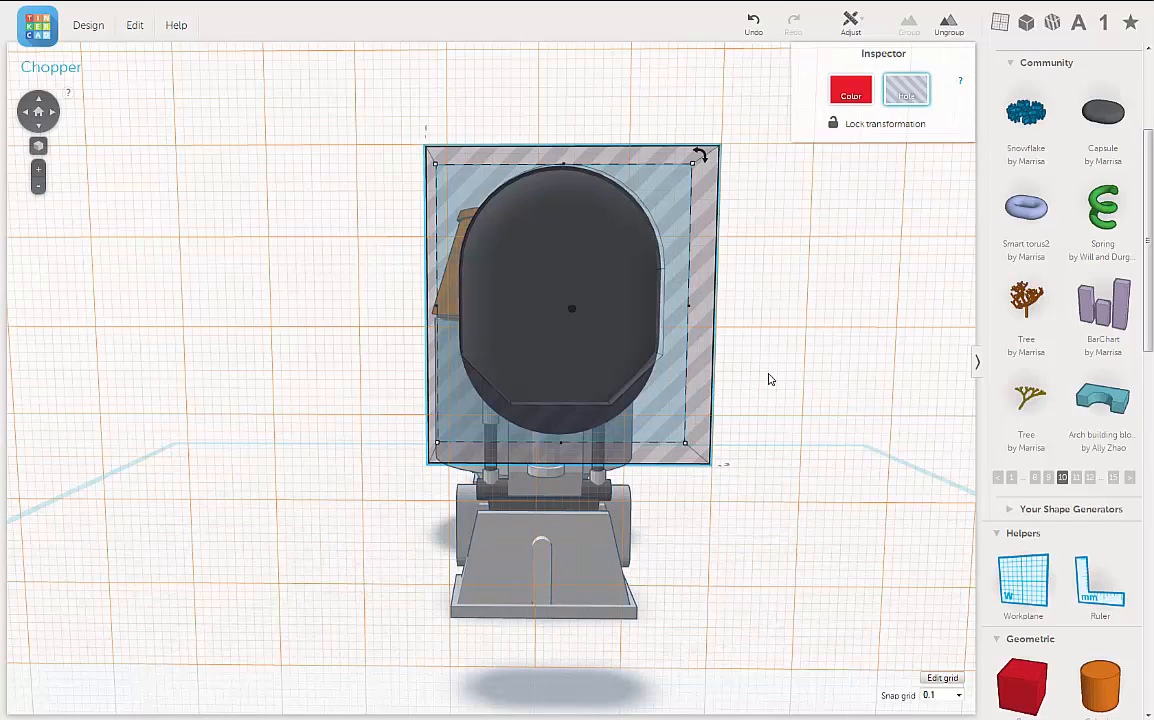
right_click_drag(775, 373, 784, 371)
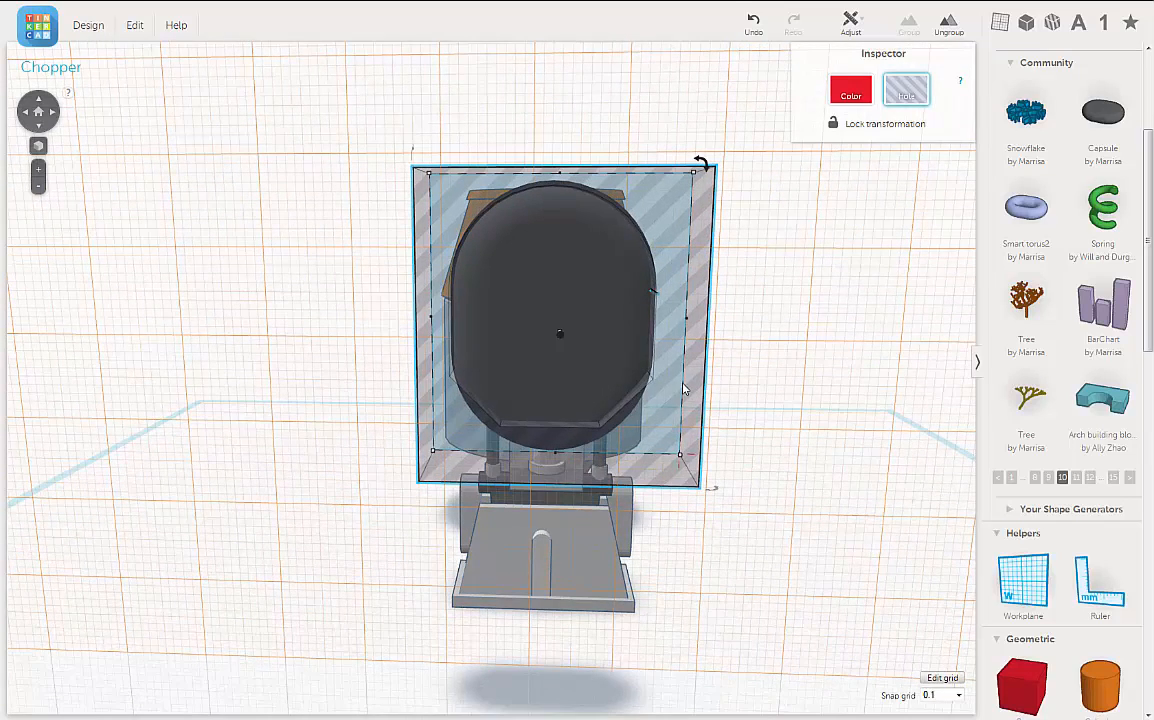
mouse_move(684, 390)
right_mouse_down()
mouse_move(683, 374)
mouse_move(670, 376)
mouse_move(738, 386)
mouse_move(737, 396)
mouse_move(700, 381)
right_mouse_up()
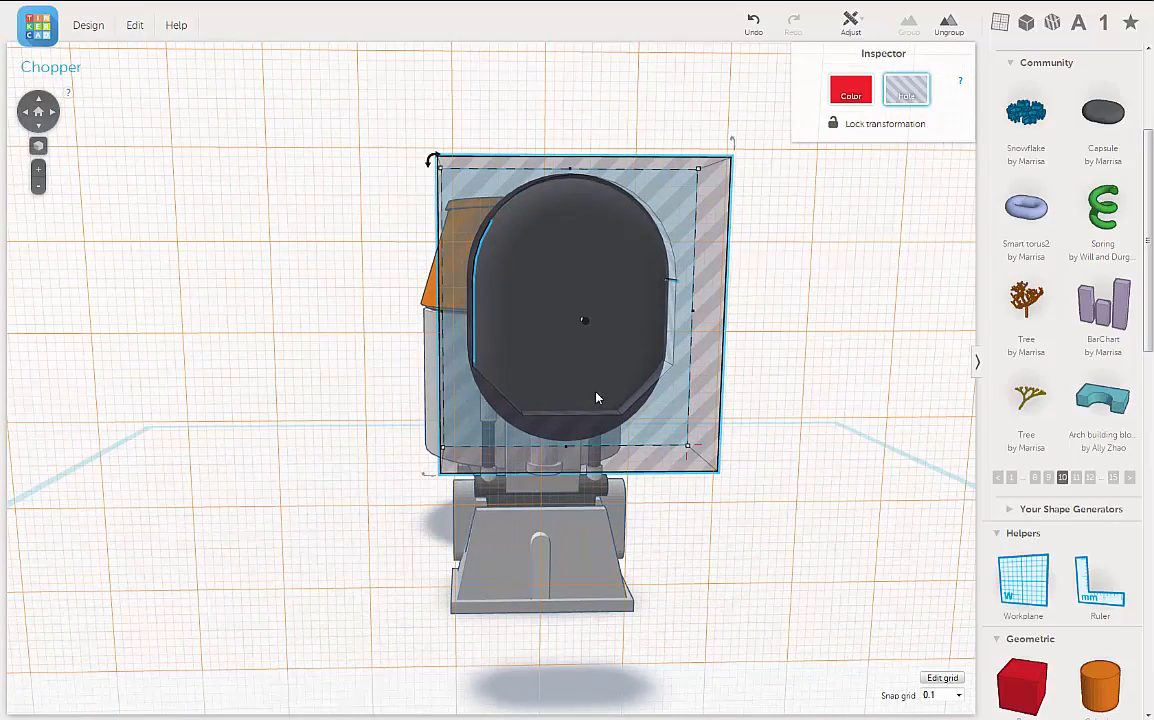
right_click_drag(551, 399, 786, 392)
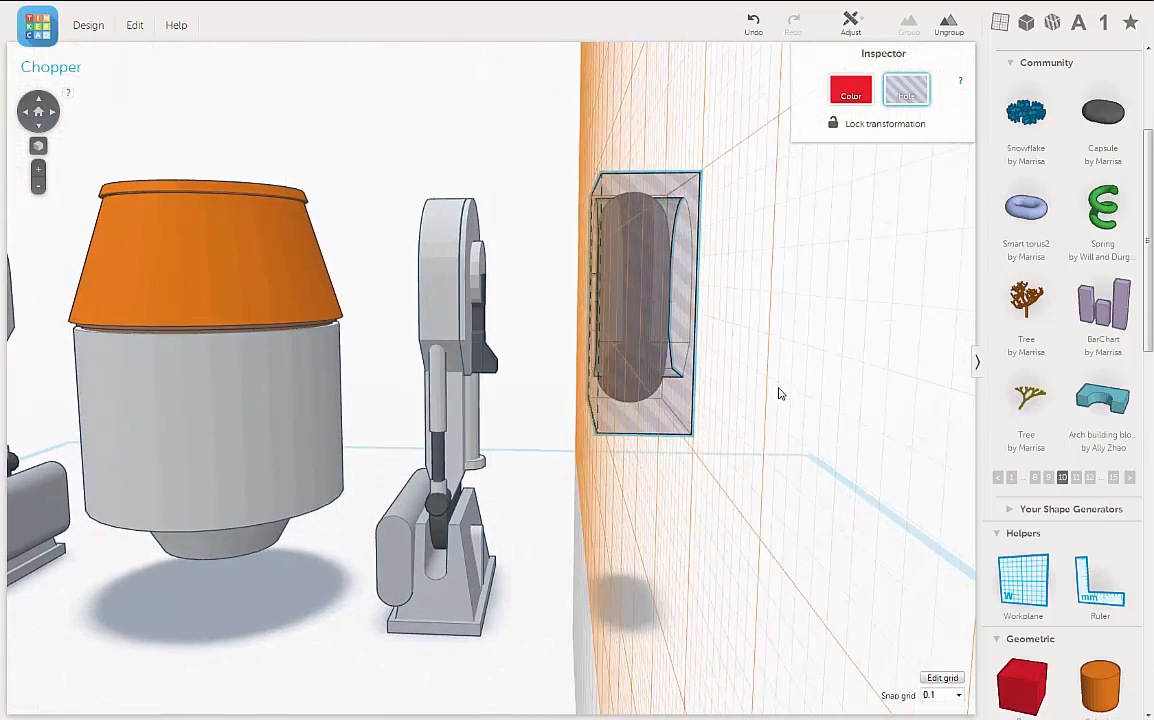
right_click_drag(767, 397, 643, 406)
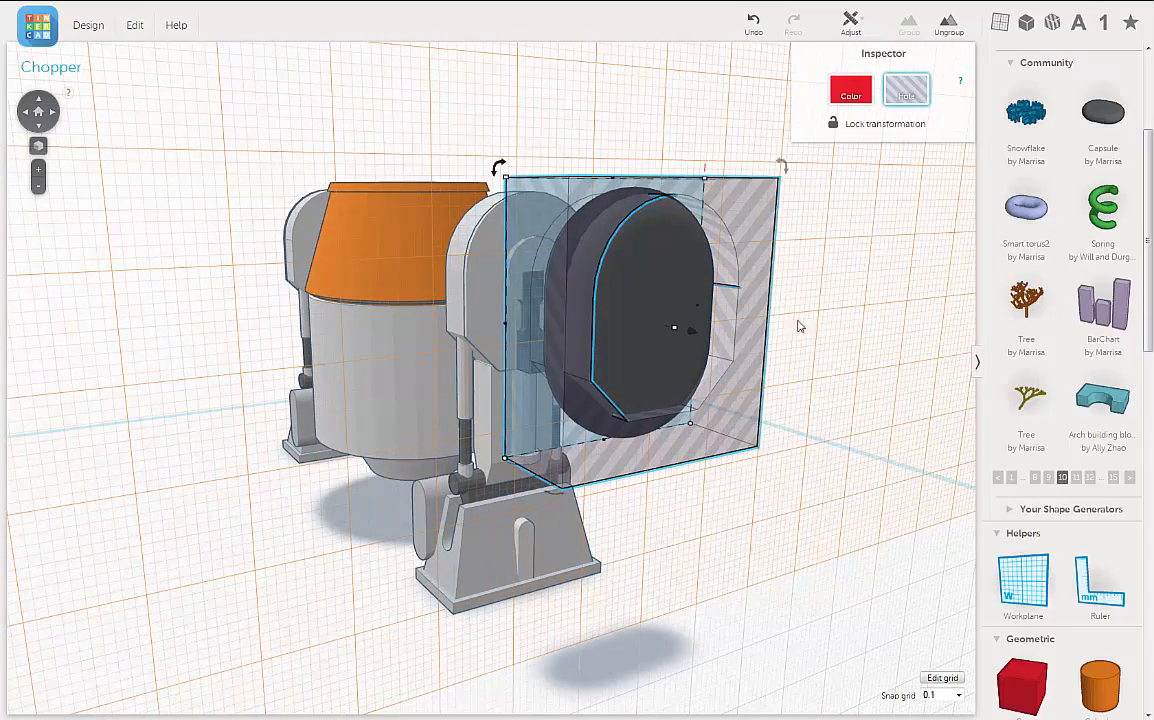
right_click_drag(800, 352, 775, 358)
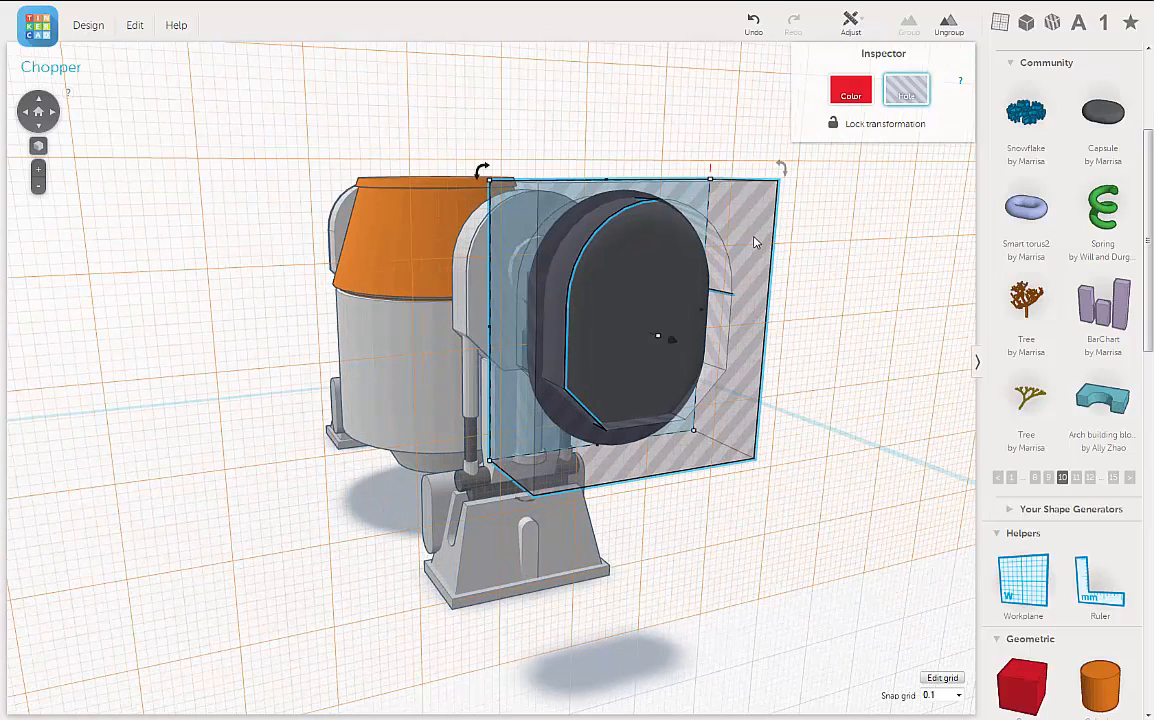
Step: Try making the frame solid red and the capsule a hole, and group the two shapes
left_click(851, 90)
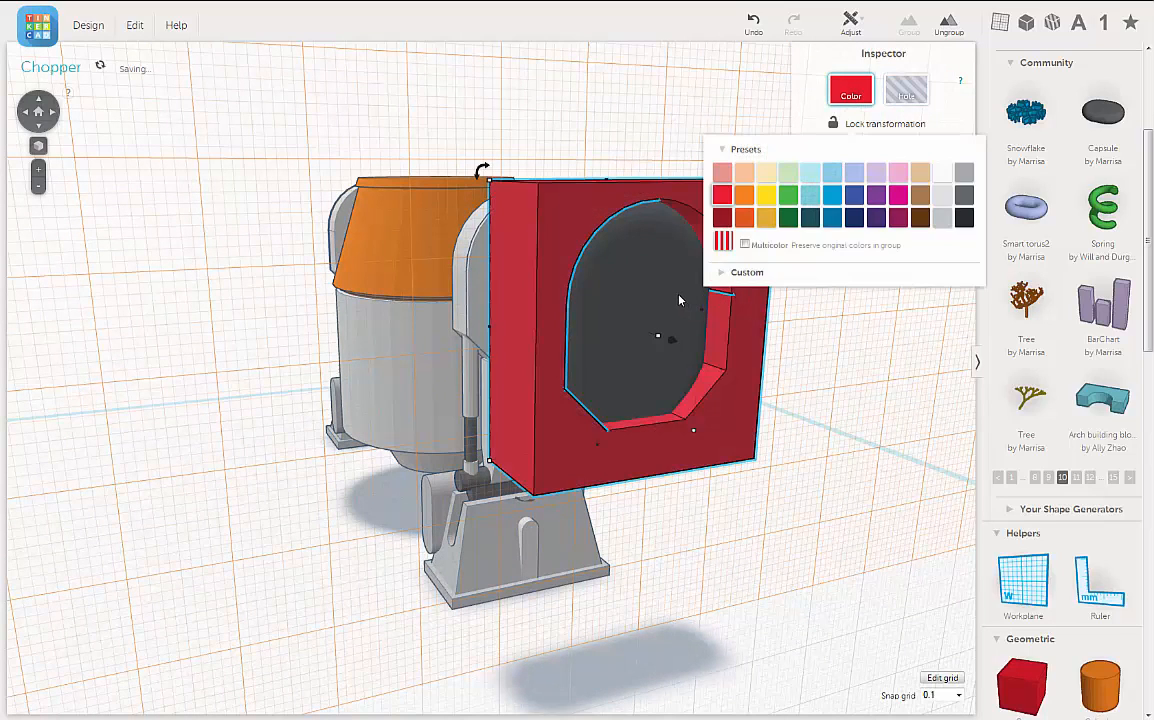
left_click(680, 299)
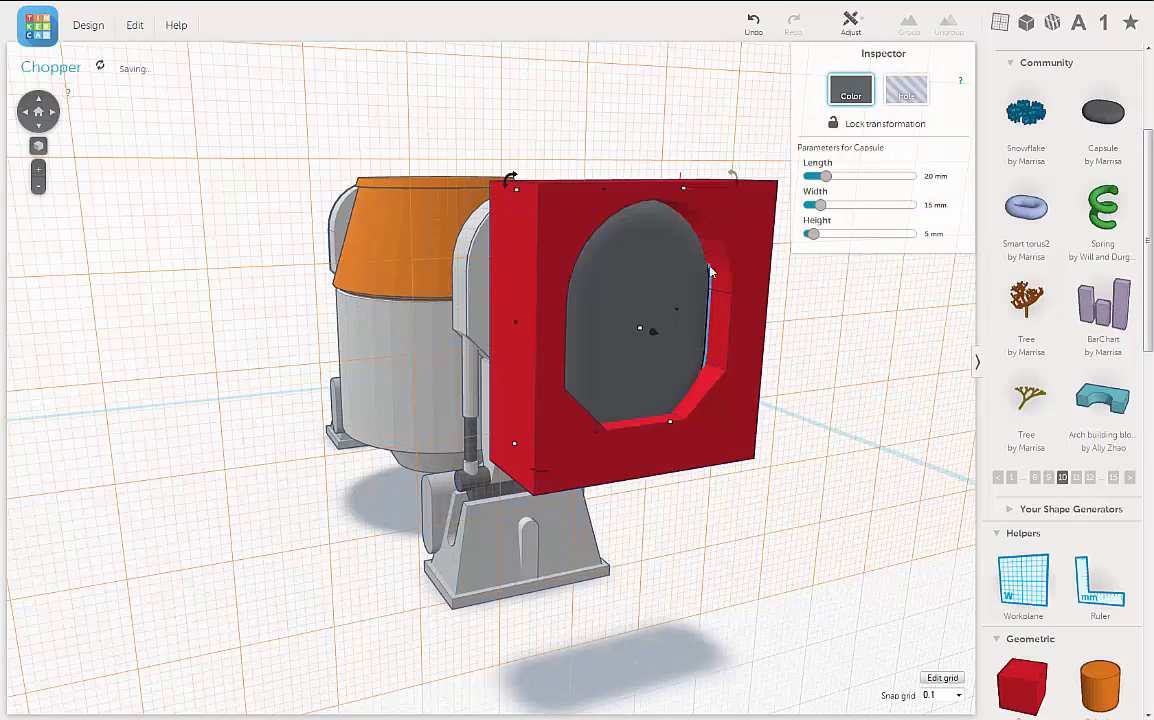
left_click(909, 99)
mouse_move(806, 475)
right_mouse_down()
mouse_move(752, 464)
mouse_move(815, 472)
right_mouse_up()
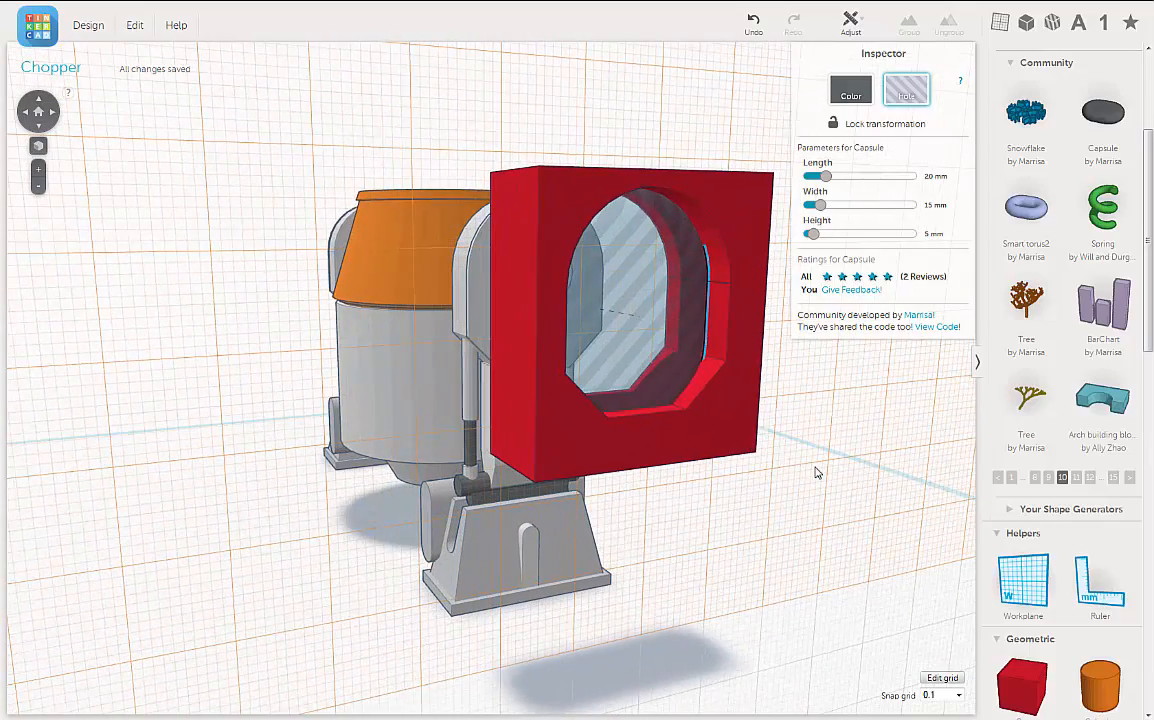
mouse_move(737, 479)
right_mouse_down()
mouse_move(752, 487)
mouse_move(721, 489)
right_mouse_up()
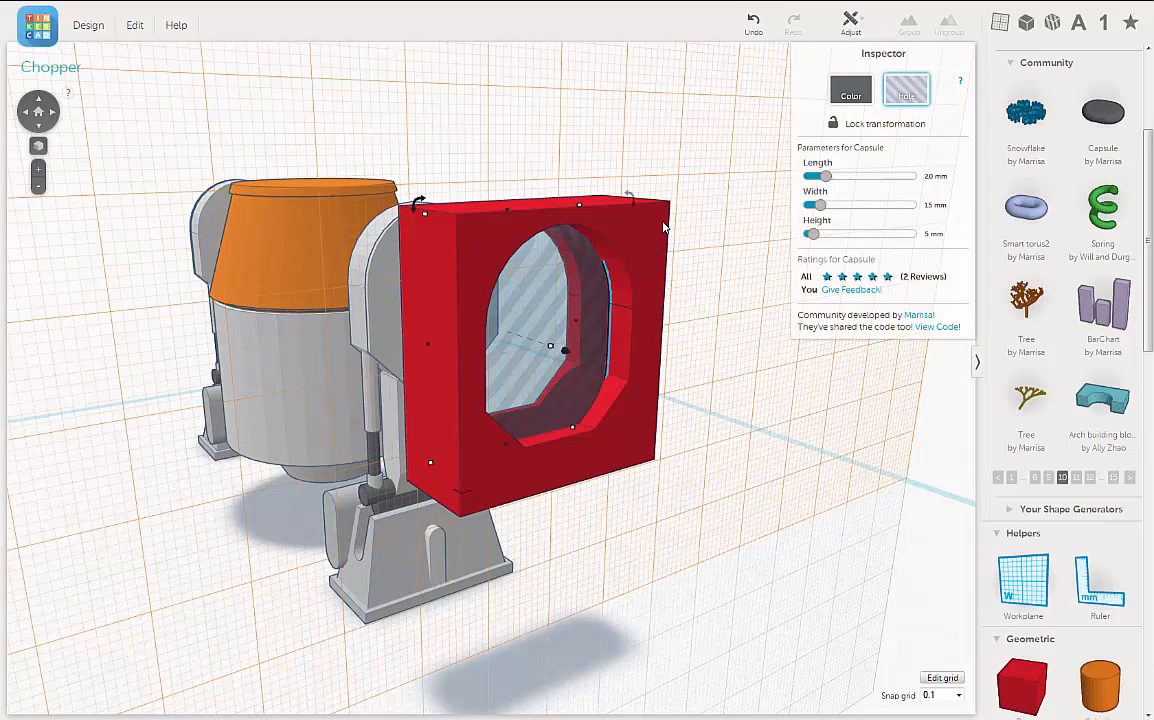
left_click(664, 228, "shift")
left_click(909, 24)
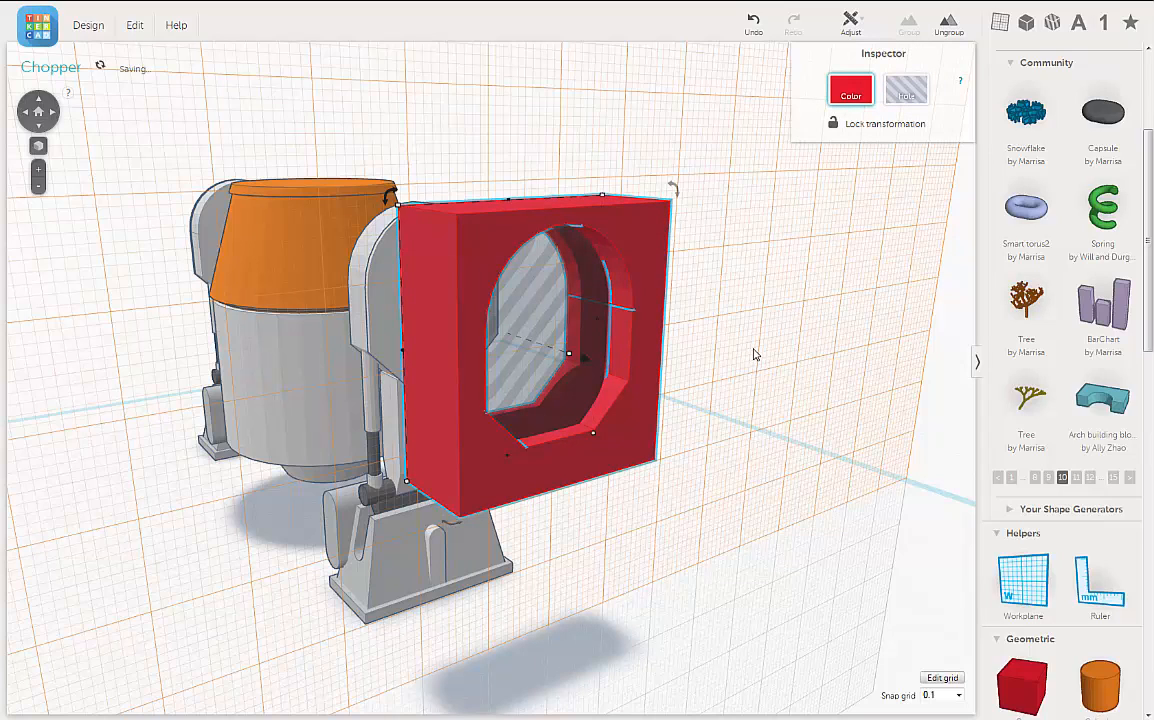
Step: Make the capsule solid red and the frame a hole, and group them to trim the capsule to the housing outline
left_click(851, 92)
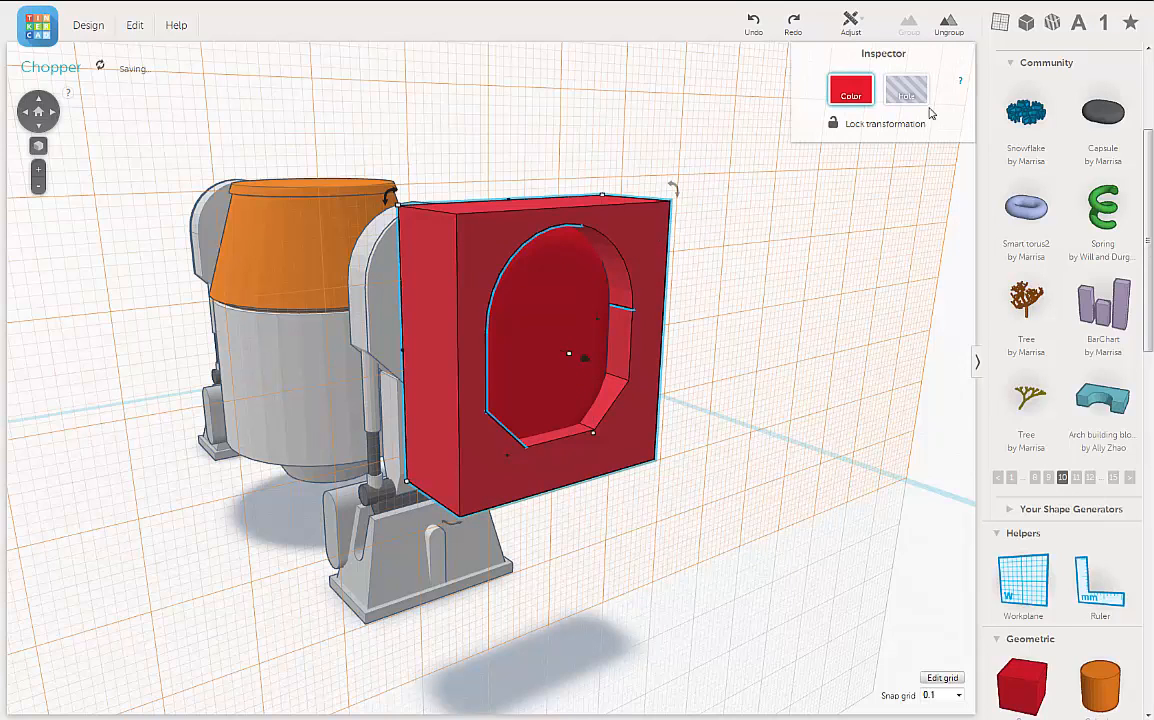
left_click(906, 92)
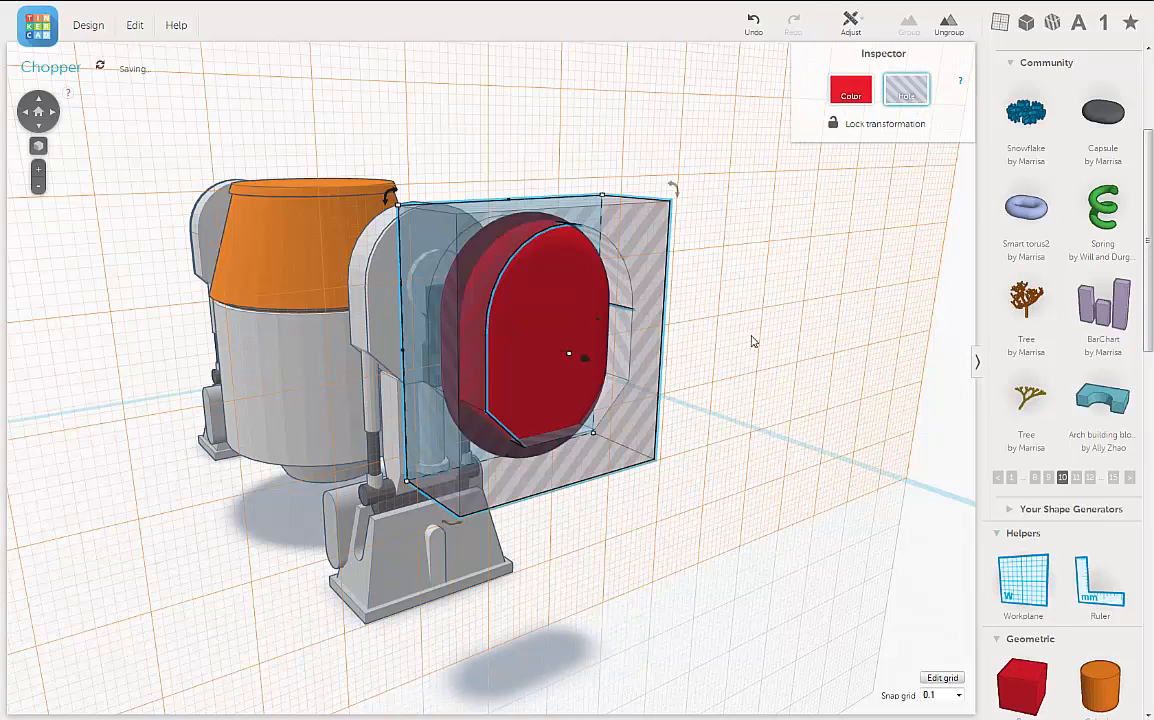
right_click_drag(749, 337, 738, 334)
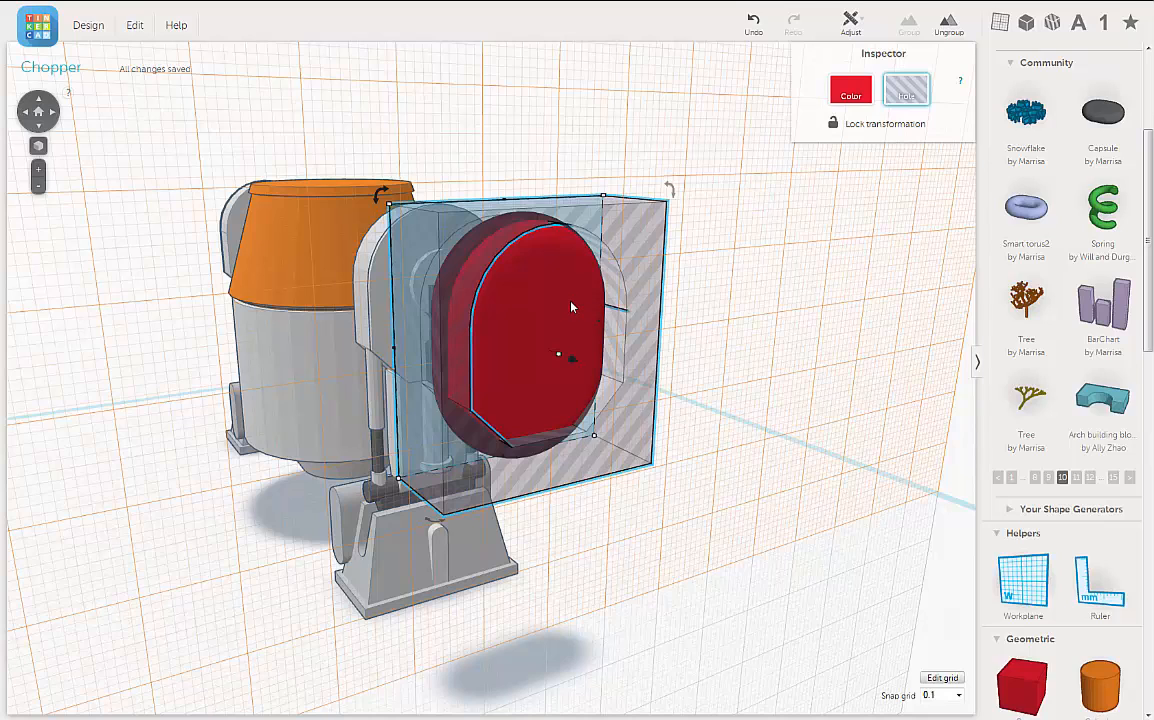
left_click(572, 307, "shift")
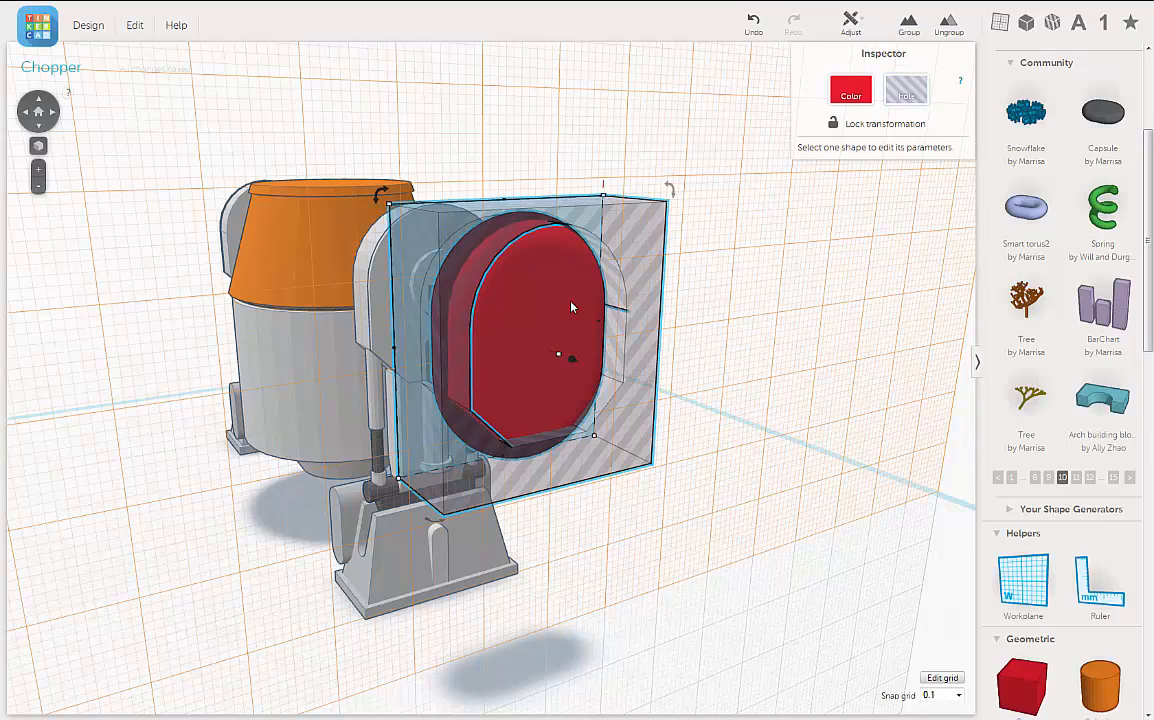
left_click(912, 24)
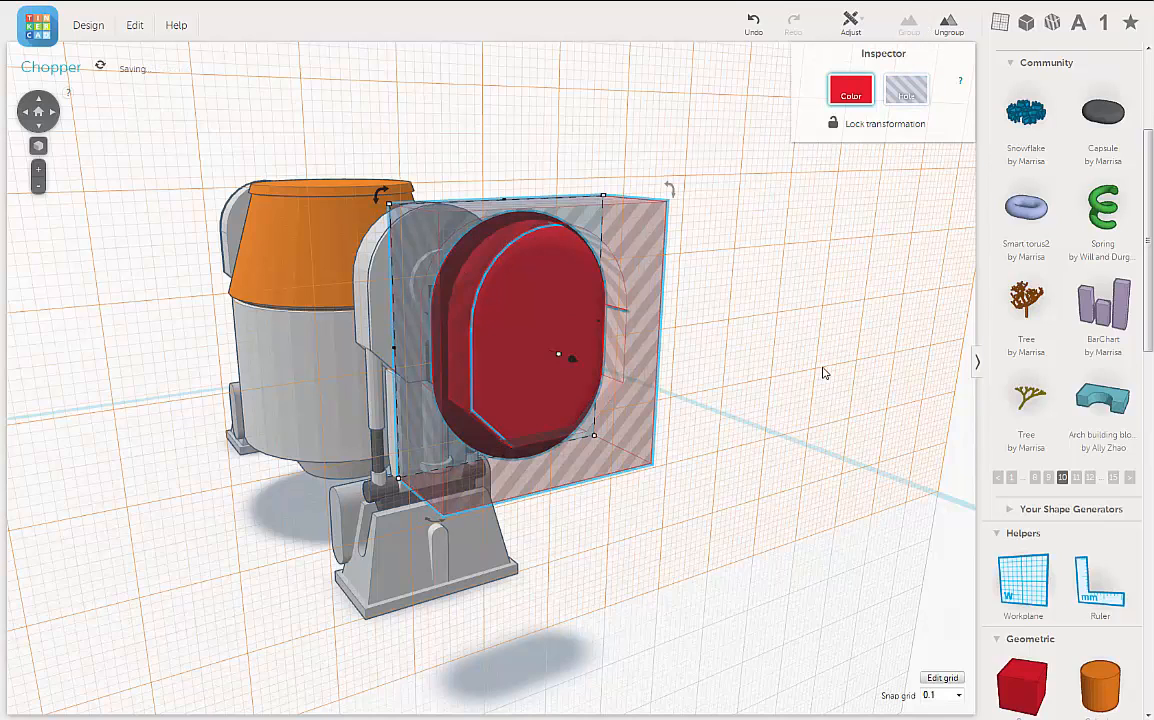
right_click_drag(742, 373, 573, 410)
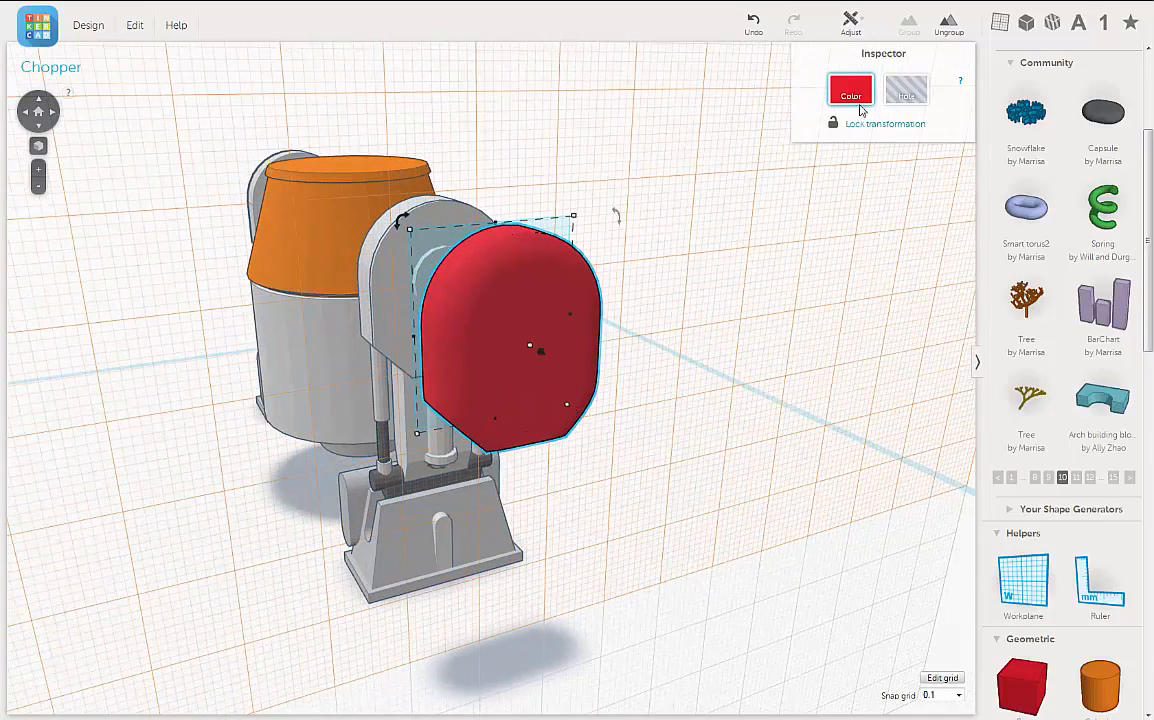
Step: Recolour the trimmed capsule dark teal, deselect it and inspect its profile beside the leg
left_click(860, 96)
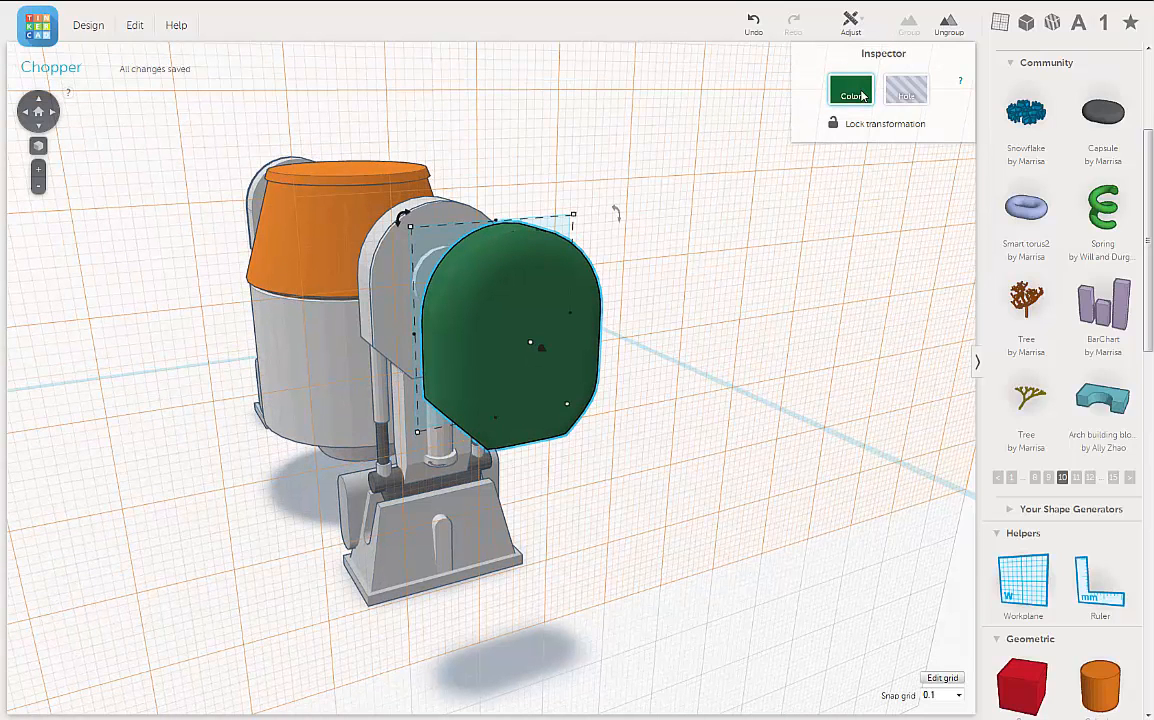
left_click(862, 95)
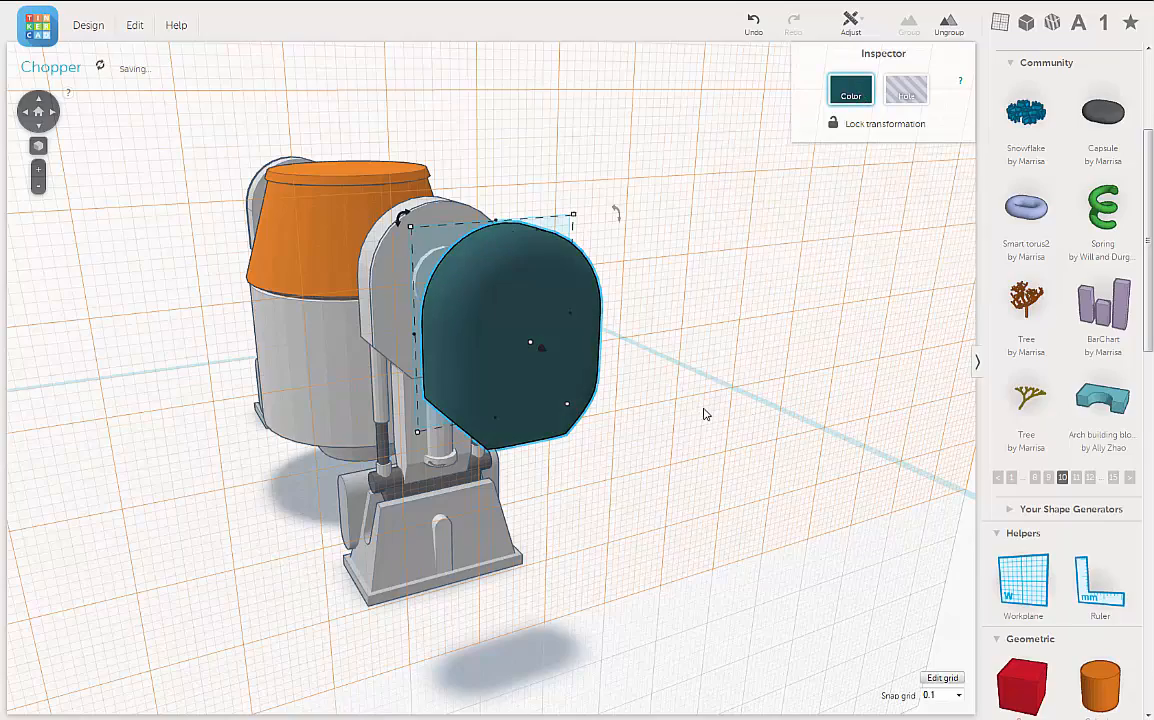
right_click_drag(704, 413, 857, 383)
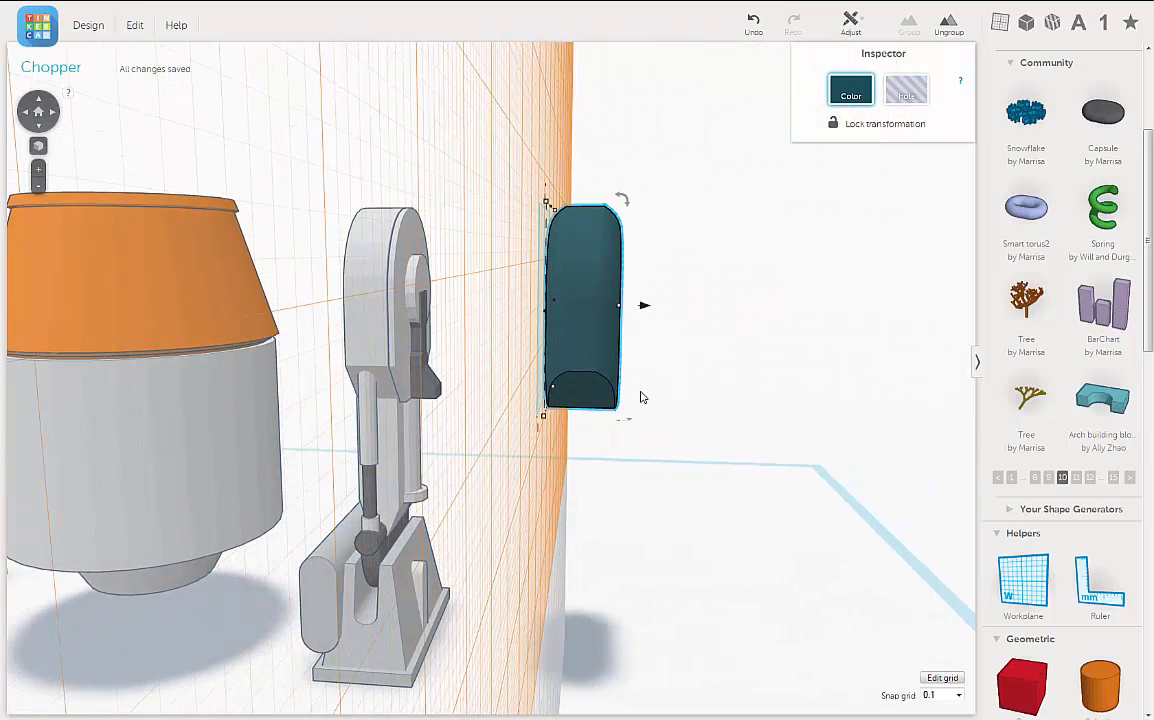
right_click_drag(641, 397, 651, 394)
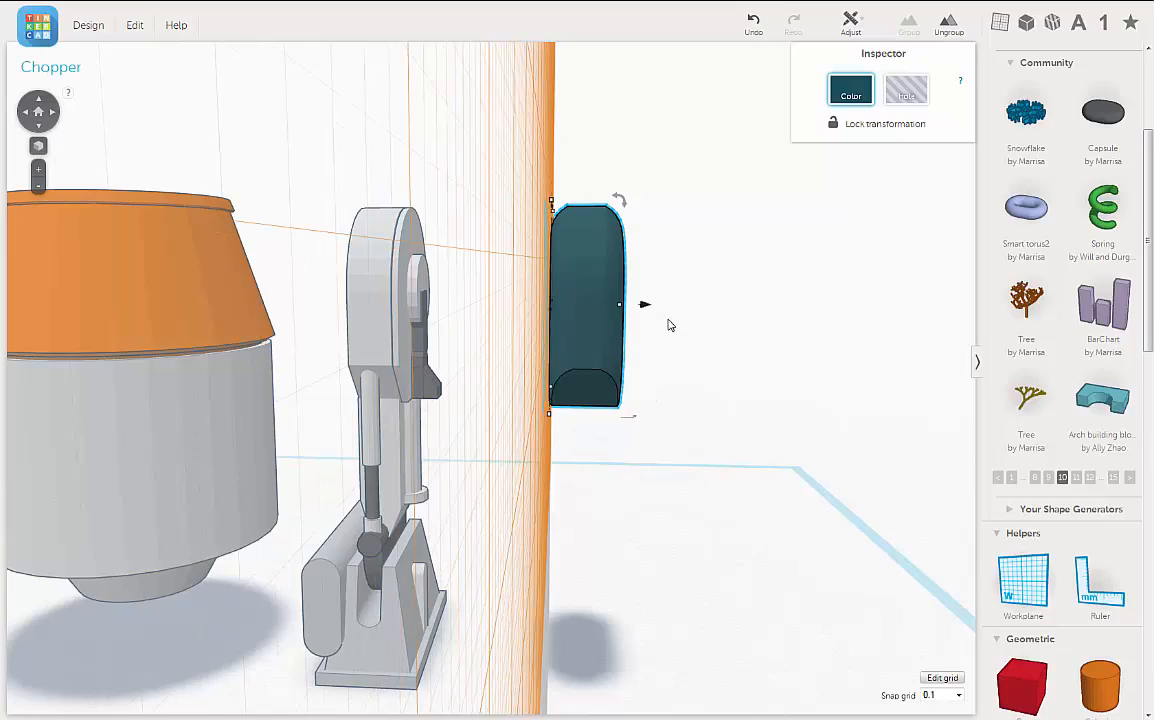
right_click_drag(675, 333, 665, 376)
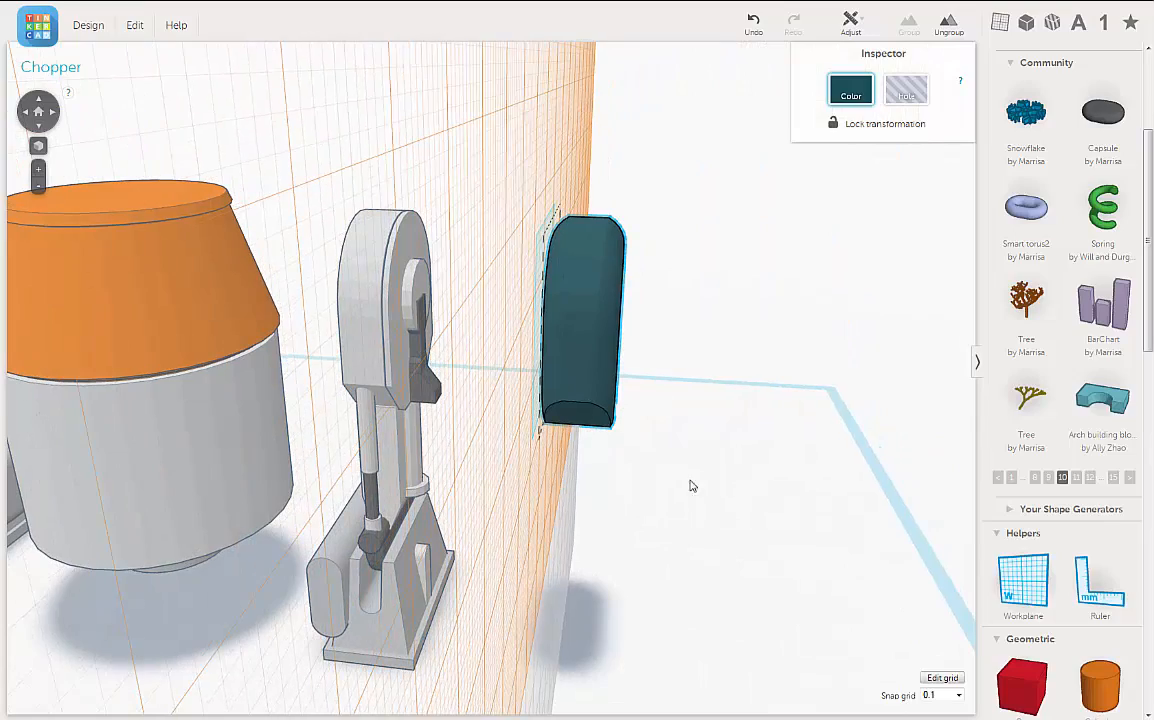
left_click(742, 558)
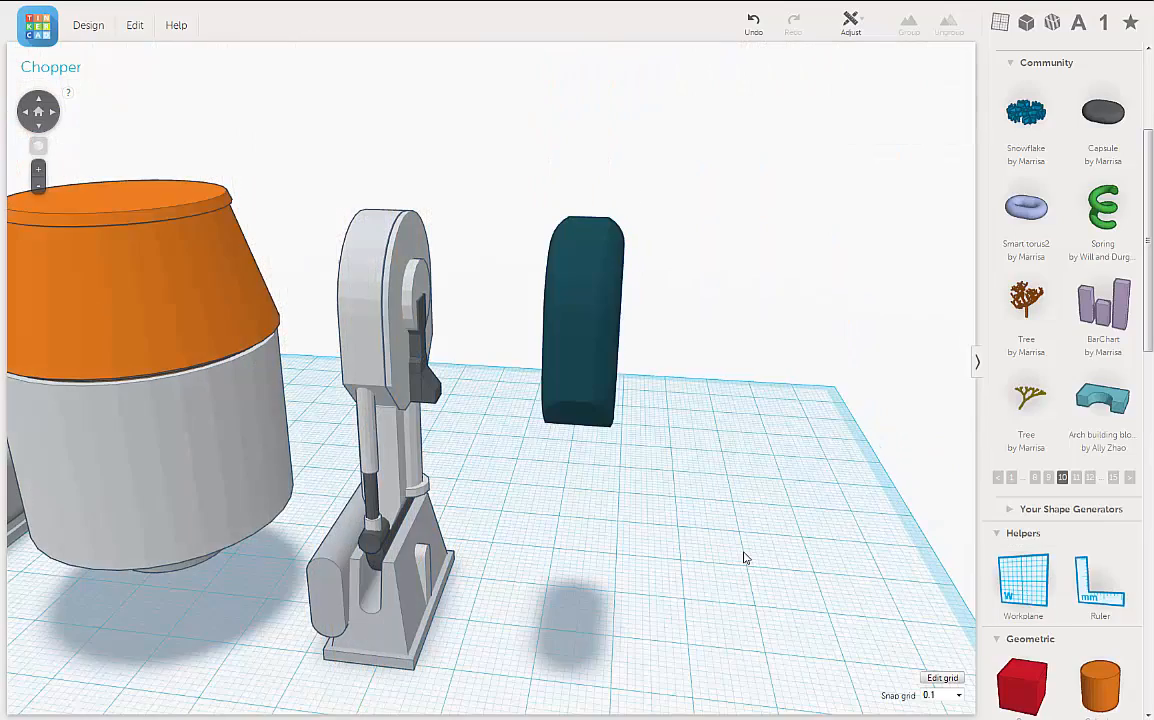
right_click_drag(682, 571, 646, 568)
middle_click_drag(646, 568, 710, 498)
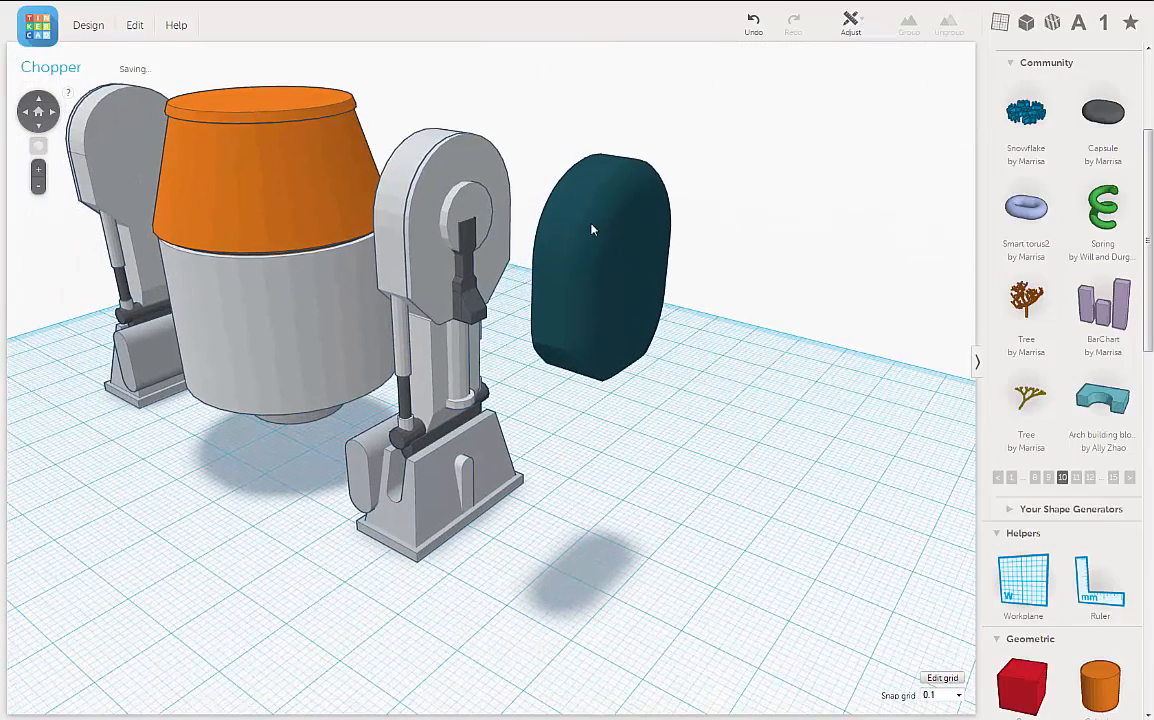
Step: Move the dark teal trimmed capsule sideways into the leg's upper housing until it protrudes on the body-facing side
left_click(591, 245)
right_click_drag(548, 373, 622, 326)
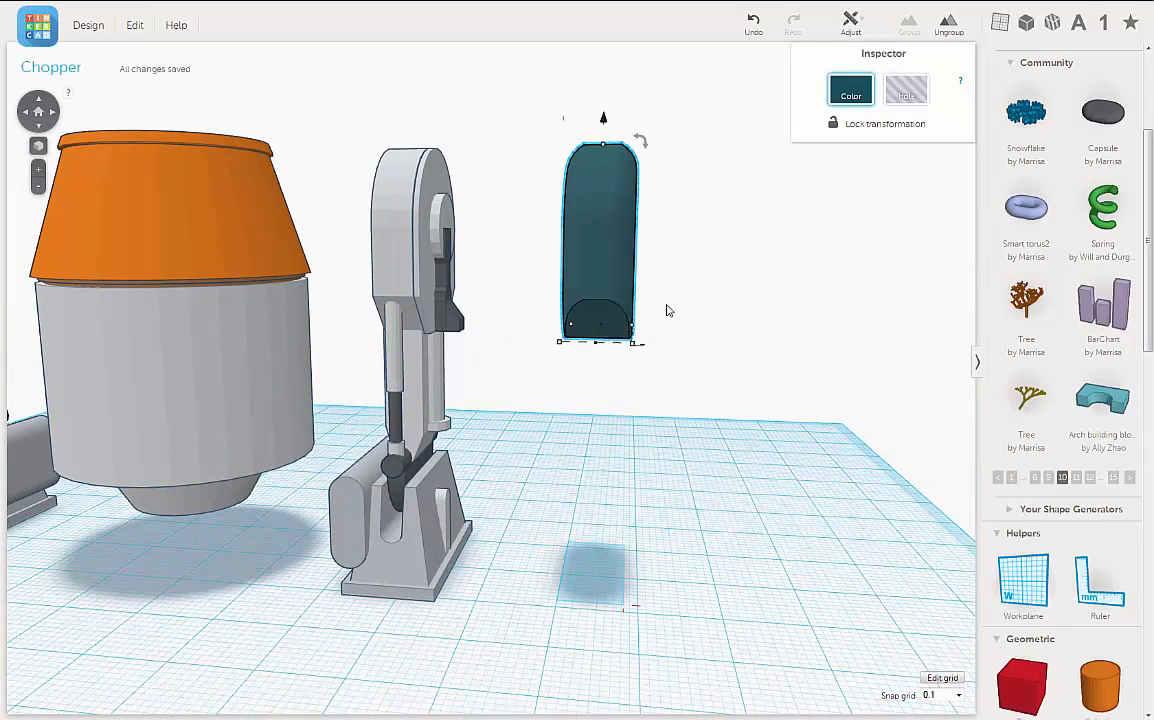
key("Left")
key("Left")
key("Left")
key("Left")
key("Left")
key("Left")
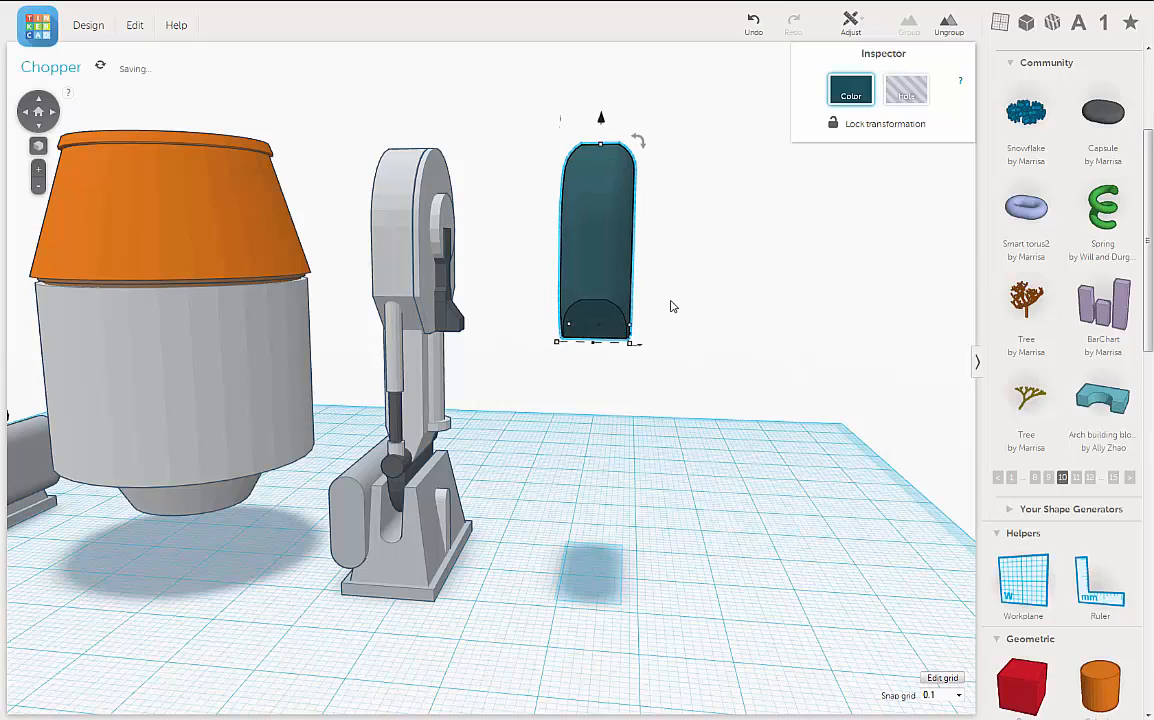
key("Left")
key("Left")
key("Left")
key("Left")
key("Left")
key("Left")
key("Left")
key("Left")
key("Left")
key("Left")
key("Left")
key("Left")
key("Left")
key("Left")
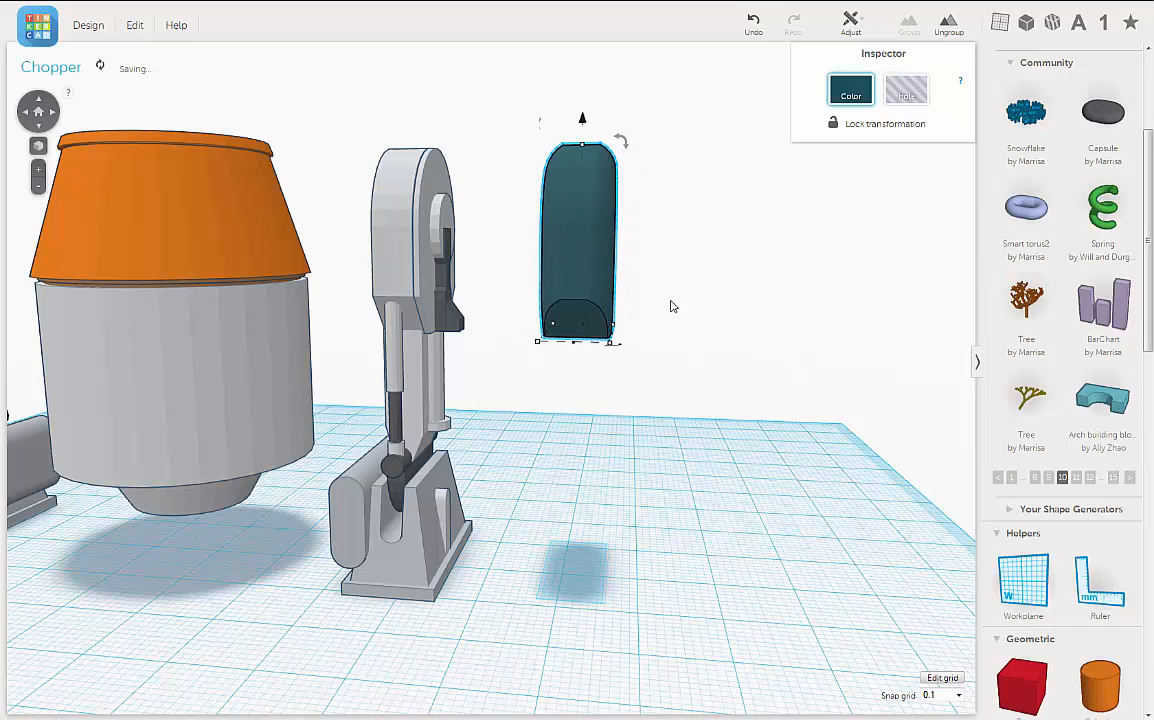
key("Left")
key("Left")
key("Left")
key("Left")
key("Left")
key("Left")
key("Left")
key("Left")
key("Left")
key("Left")
key("Left")
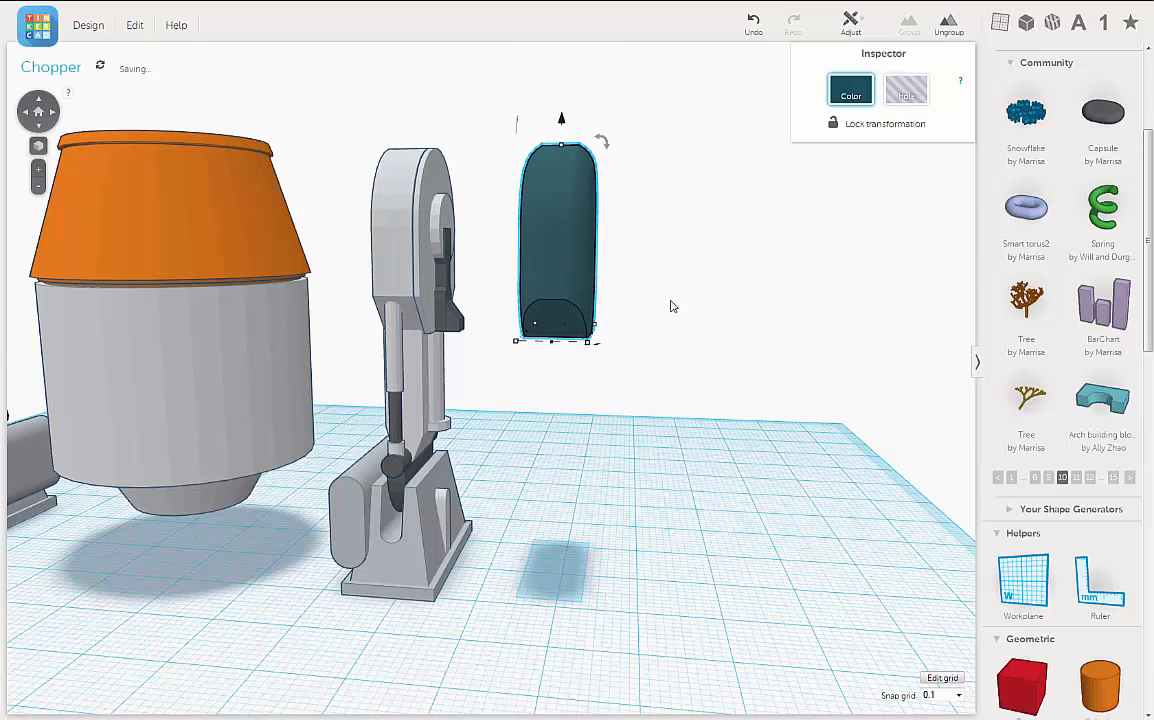
key("Left")
key("Left")
key("Left")
key("Left")
key("Left")
key("Left")
key("Left")
key("Left")
key("Left")
key("Left")
key("Left")
key("Left")
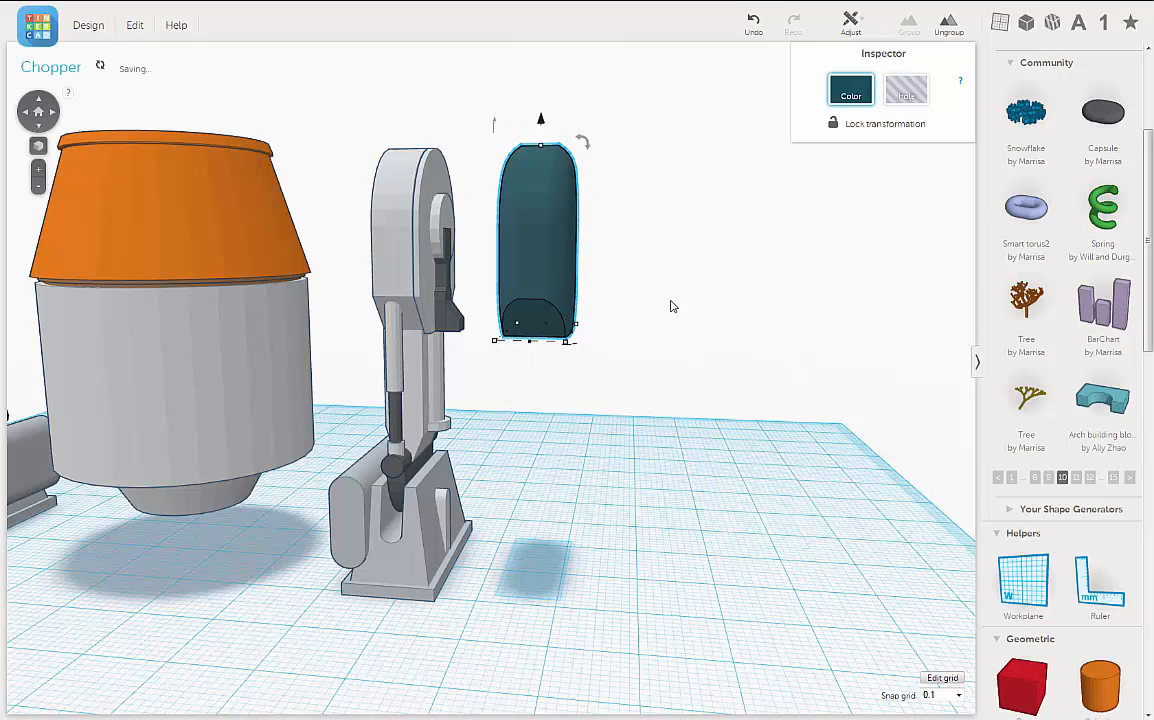
key("Left")
key("Left")
key("Left")
key("Left")
key("Left")
key("Left")
key("Left")
key("Left")
key("Left")
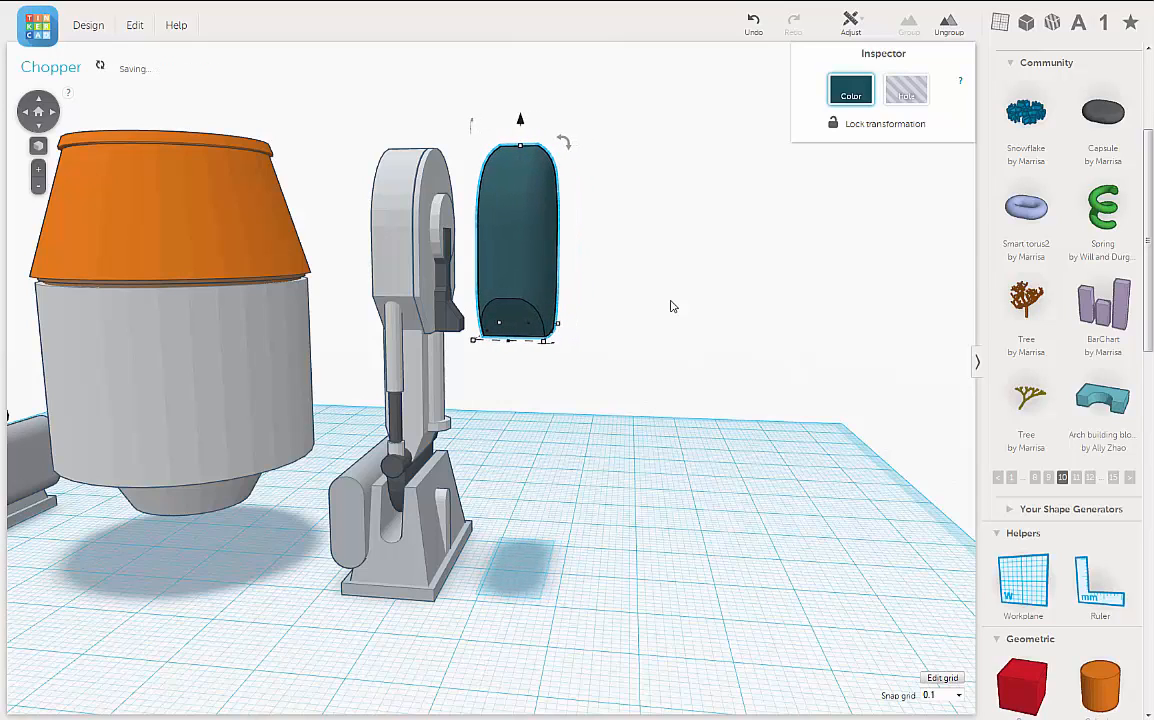
key("Left")
key("Left")
key("Left")
key("Left")
key("Left")
key("Left")
key("Left")
key("Left")
key("Left")
key("Left")
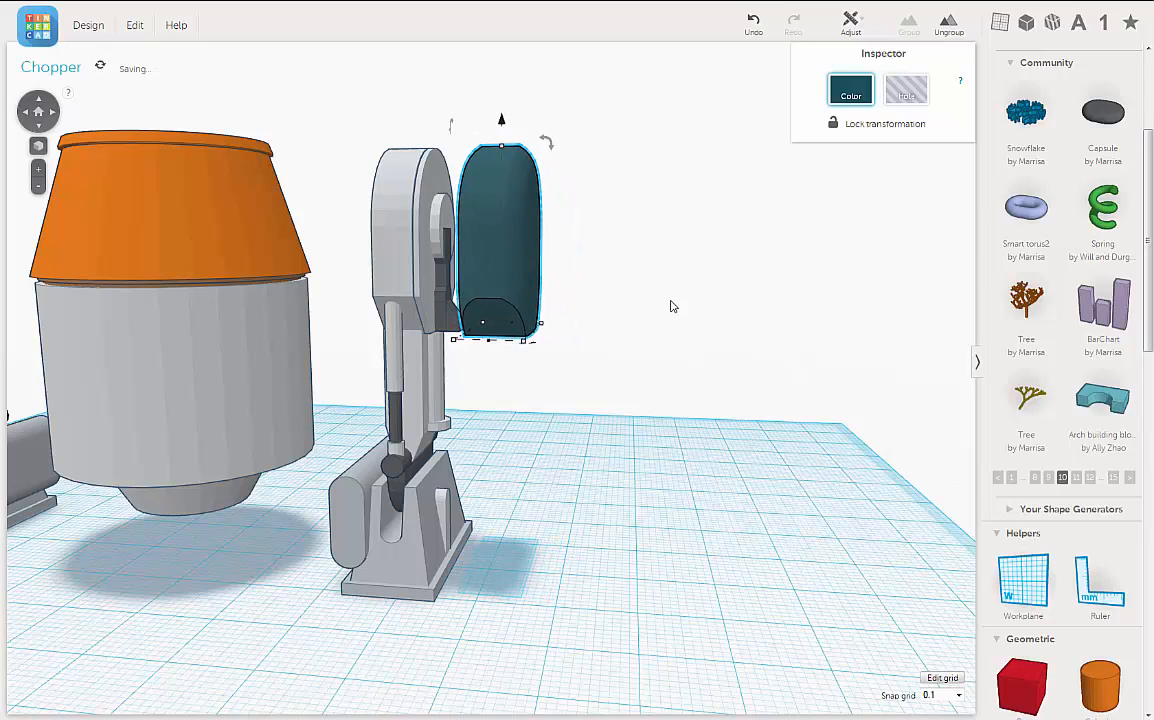
key("Left")
key("Left")
key("Left")
key("Left")
key("Left")
key("Left")
key("Left")
key("Left")
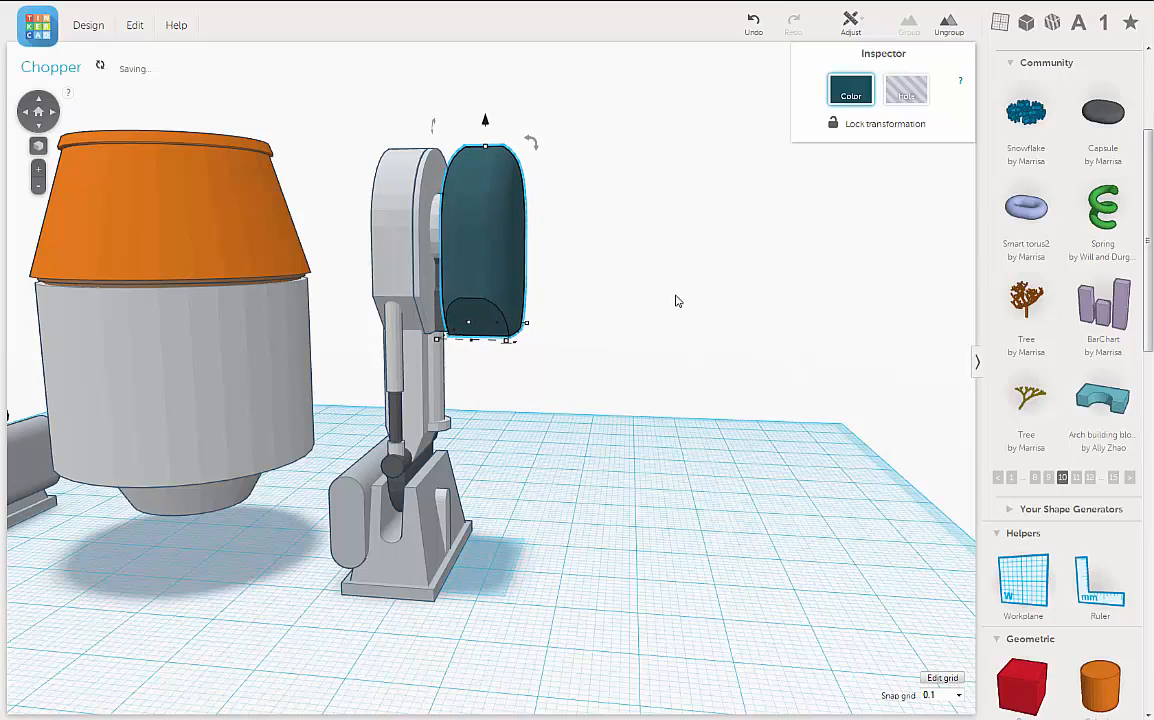
key("Left")
key("Left")
key("Left")
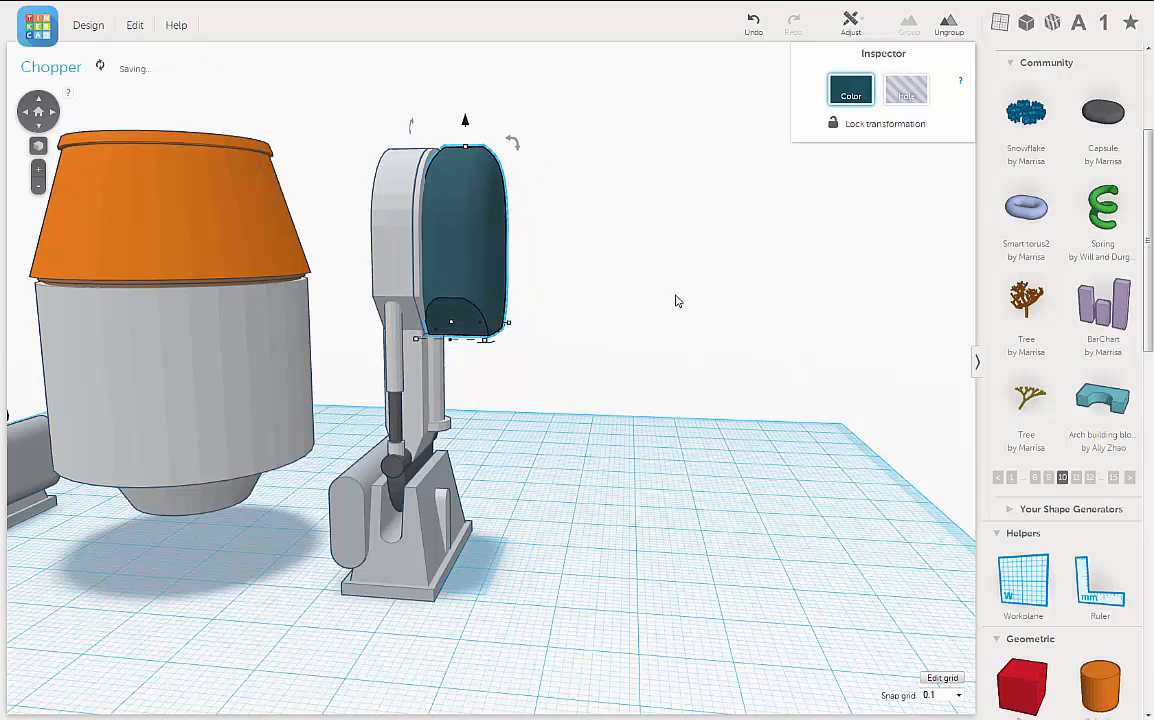
key("Left")
key("Left")
key("Left")
key("Left")
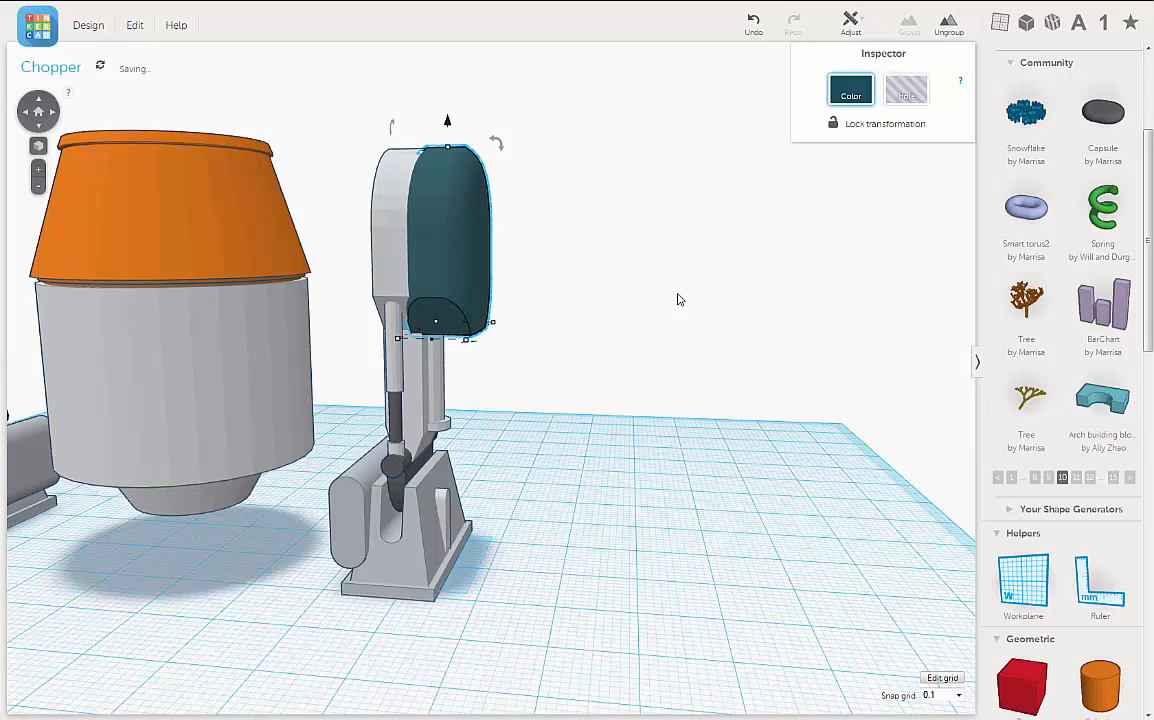
key("Left")
key("Left")
key("Left")
key("Left")
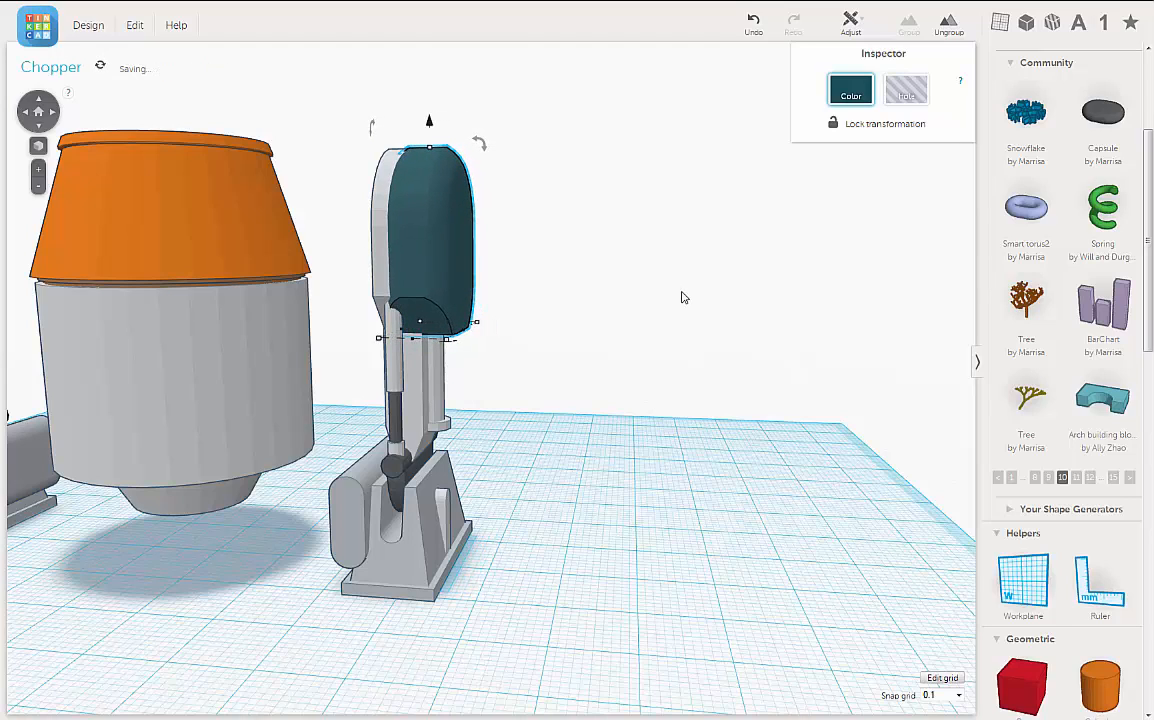
right_click_drag(645, 313, 681, 318)
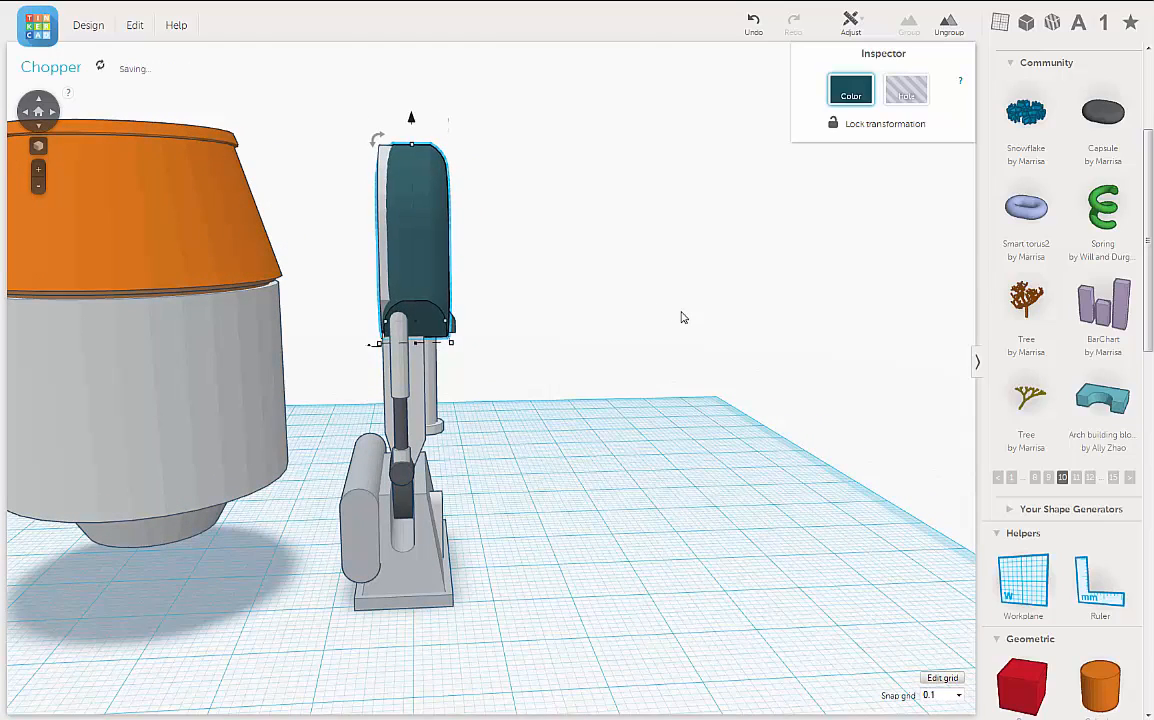
key("Left")
key("Left")
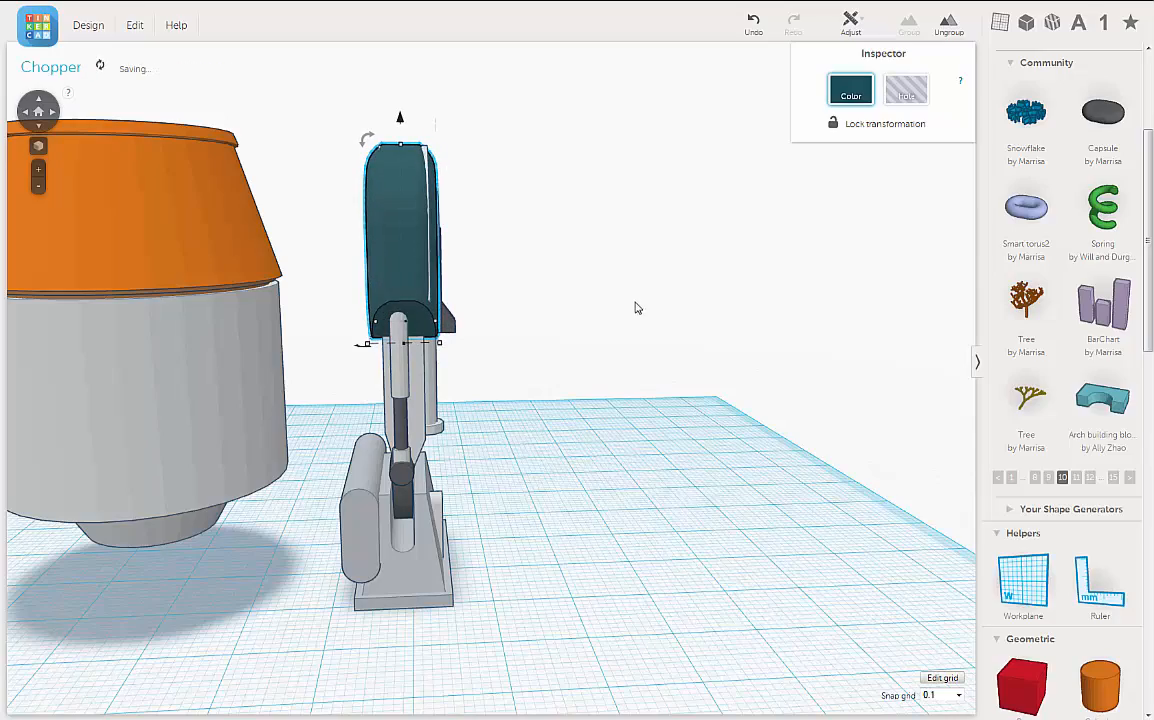
Step: Inspect the capsule's fit in the leg housing from above, from the outer face and from the side
right_click_drag(621, 298, 677, 376)
scroll(677, 376, "up", 3)
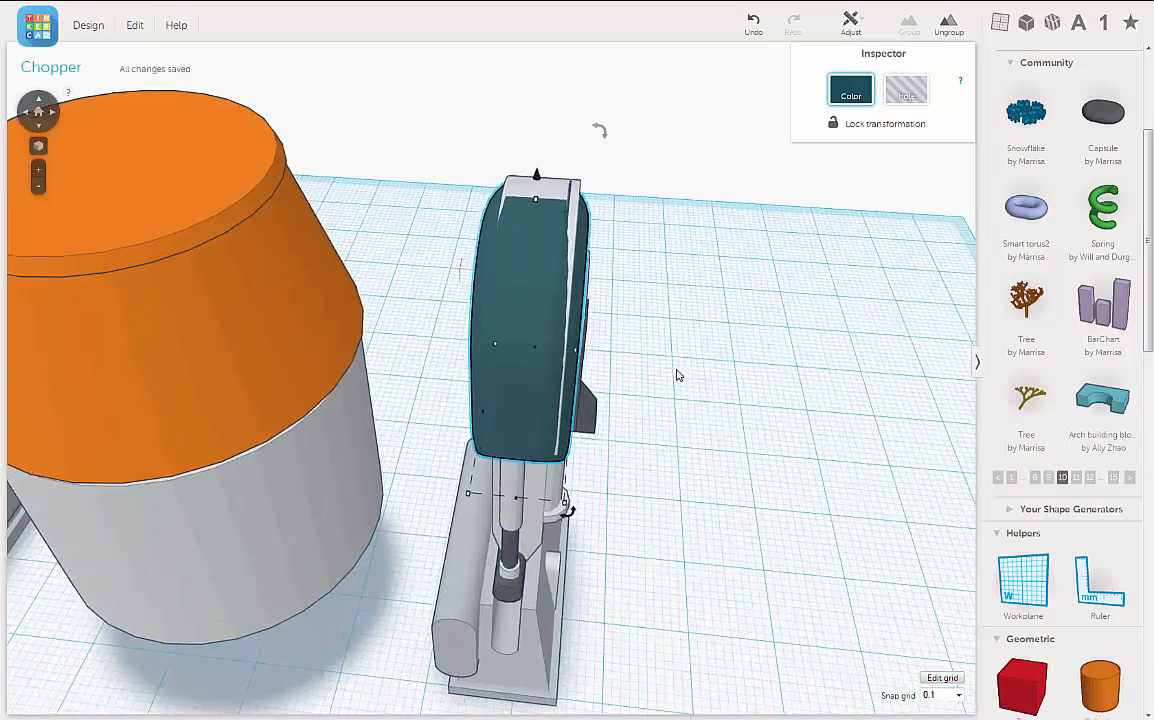
scroll(677, 375, "up", 2)
right_click_drag(711, 329, 723, 325)
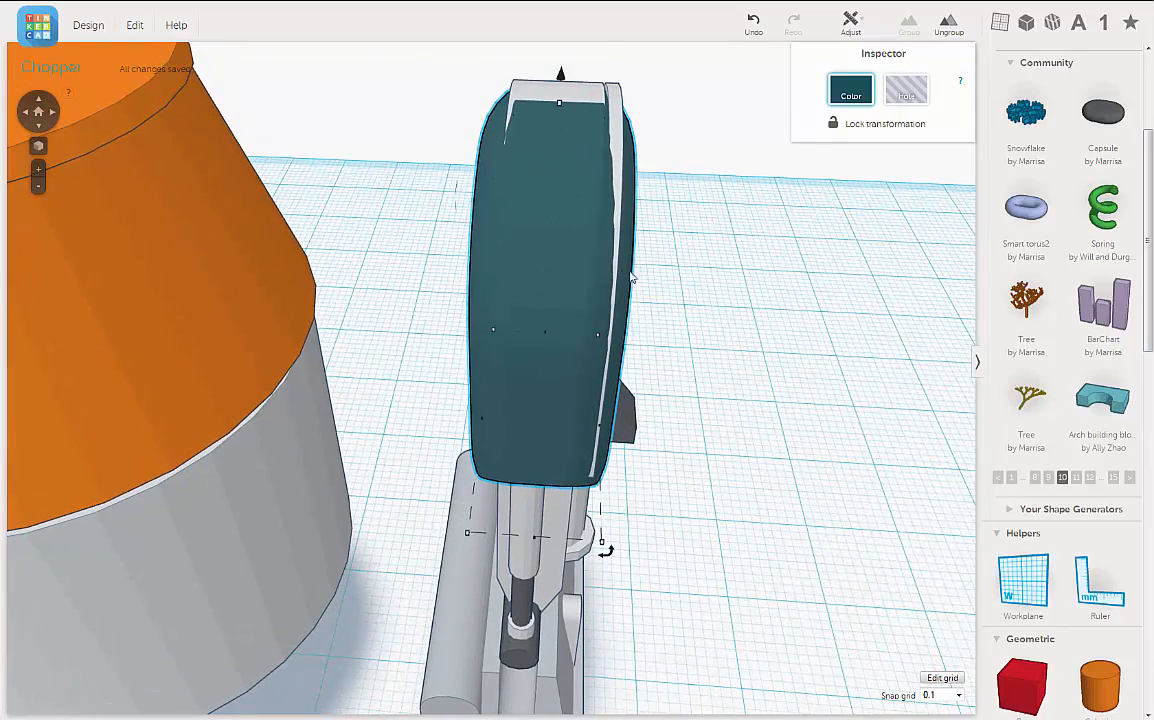
right_click_drag(632, 277, 540, 217)
right_click_drag(725, 321, 711, 289)
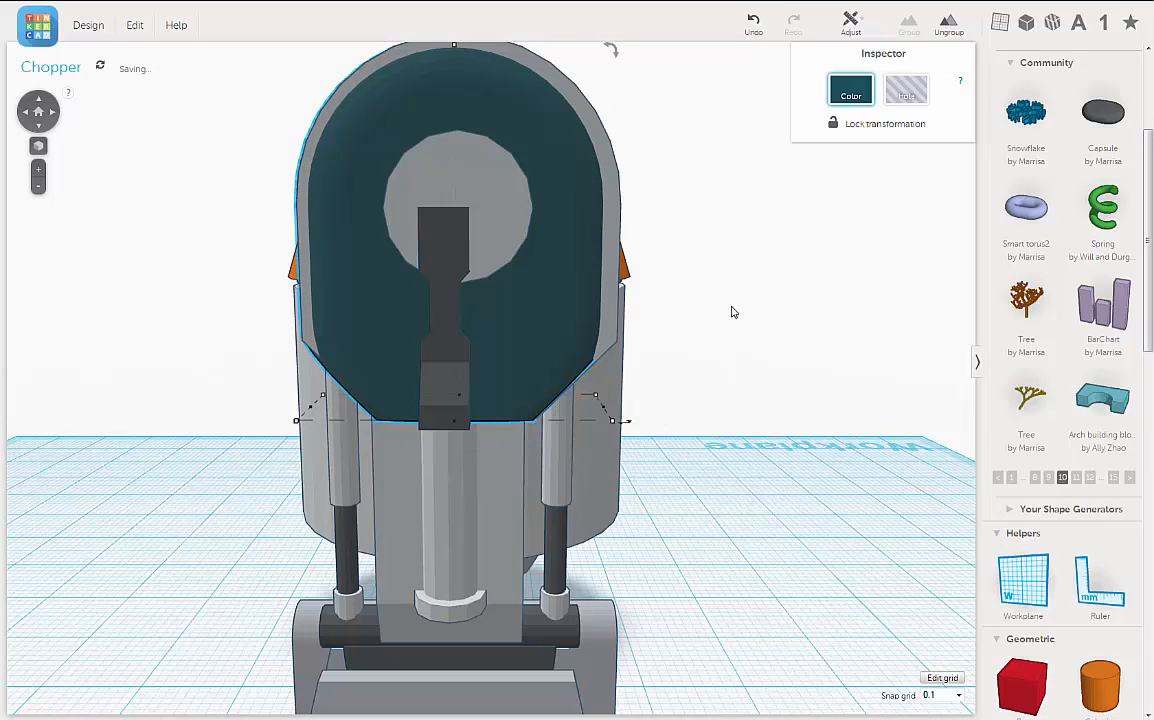
right_click_drag(732, 309, 776, 353)
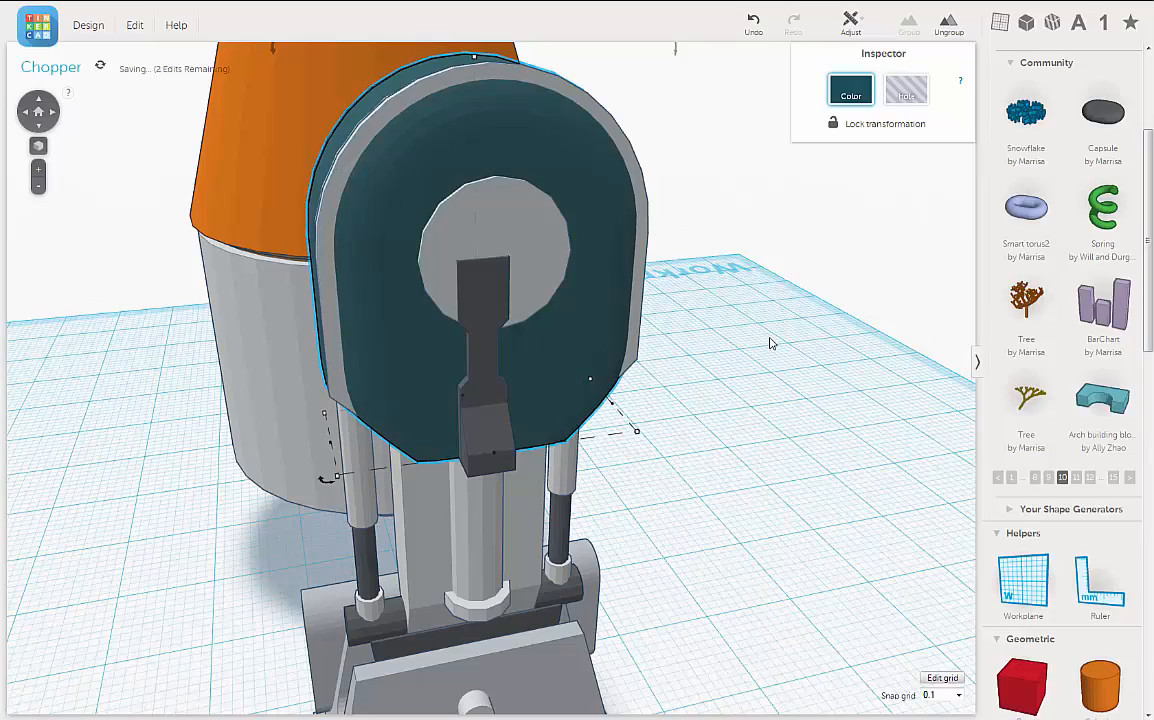
right_click_drag(732, 326, 765, 389)
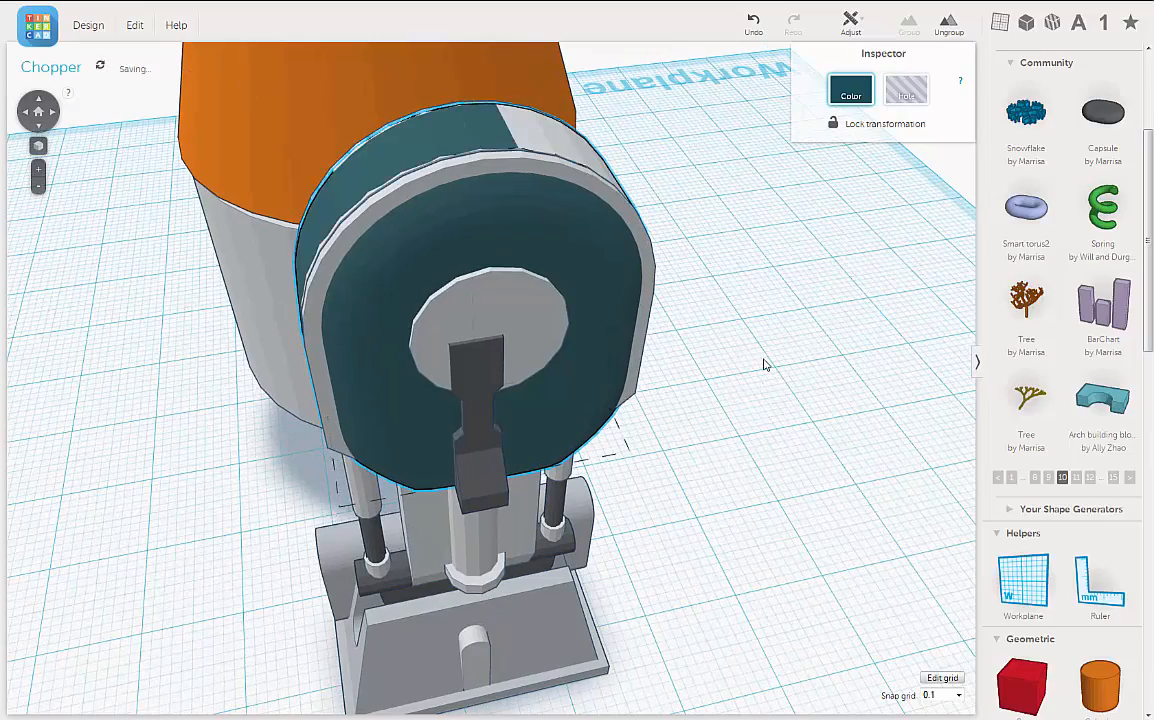
right_click_drag(765, 364, 670, 232)
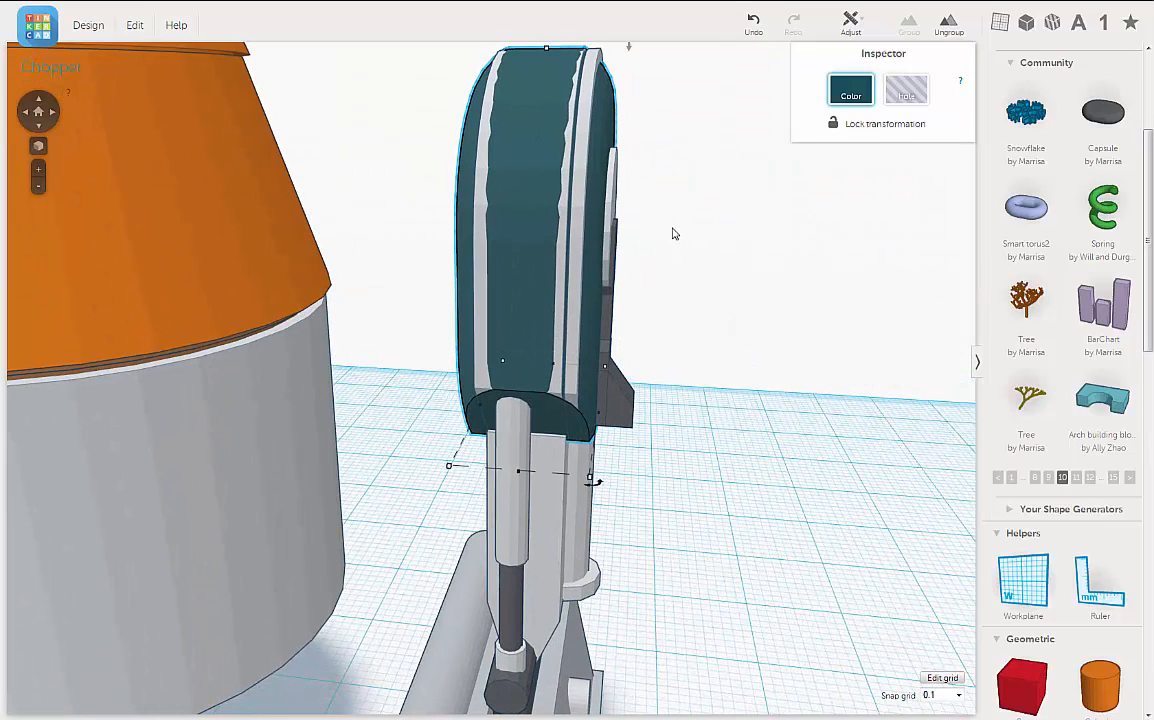
Step: Nudge the capsule slightly further toward the body to fine-tune its position in the housing
key("Left")
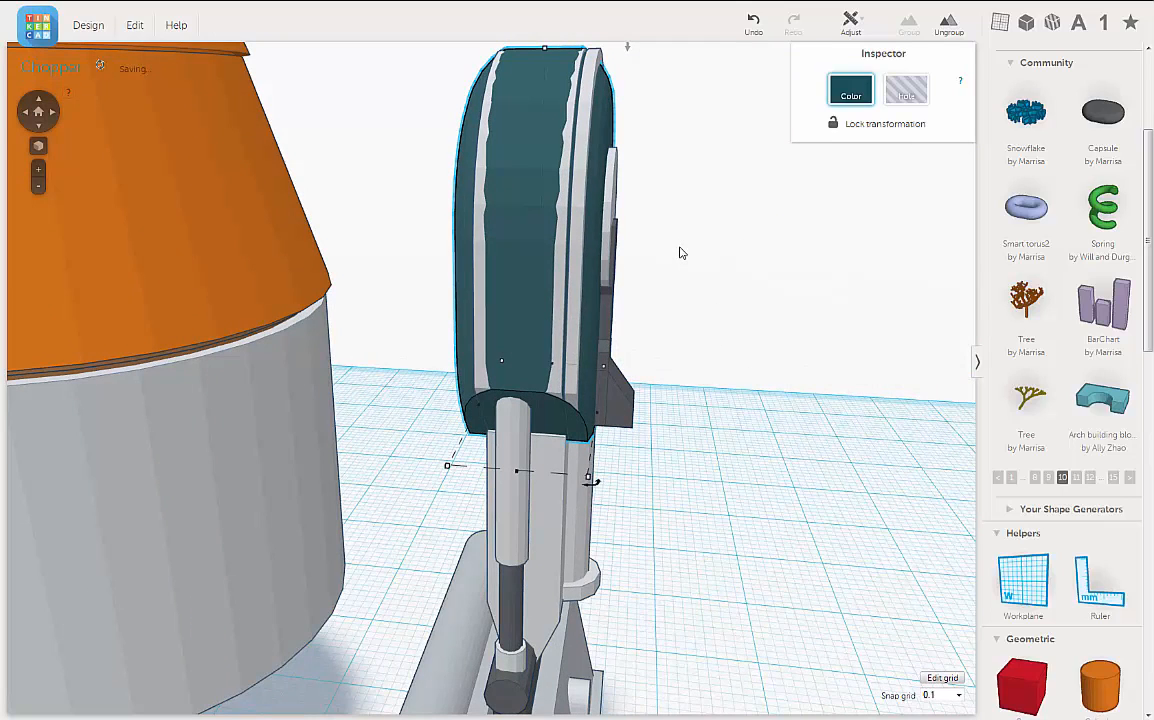
right_click_drag(679, 253, 727, 285)
key("Left")
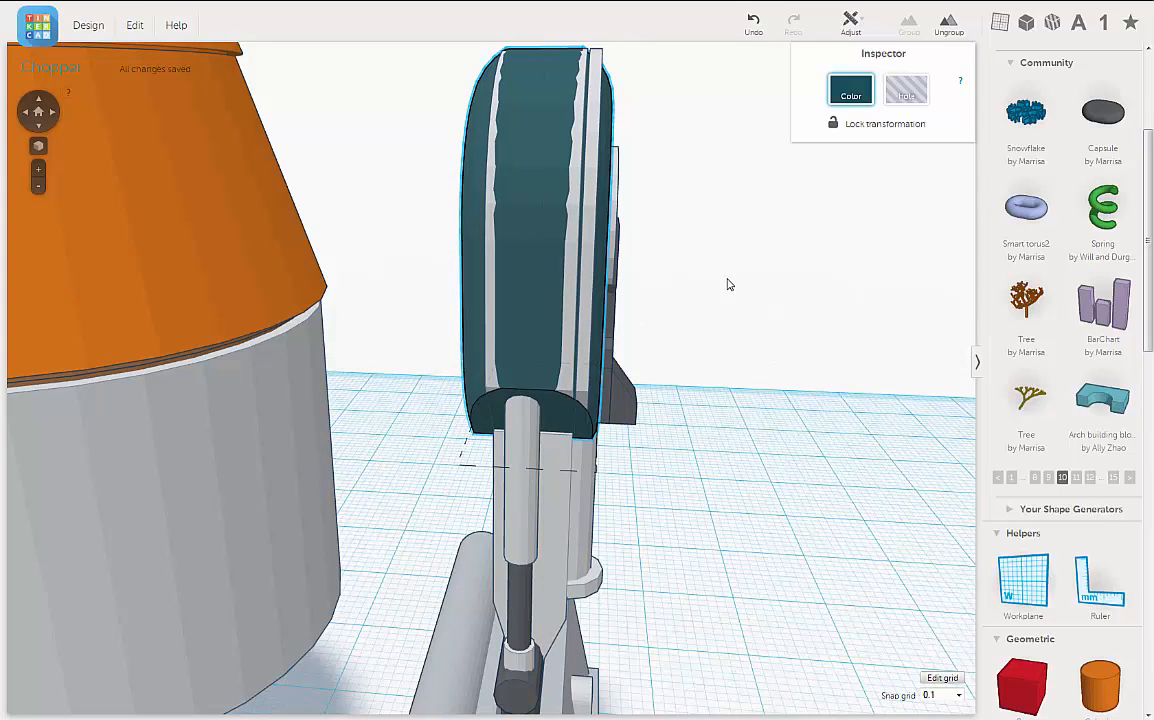
left_click(547, 117)
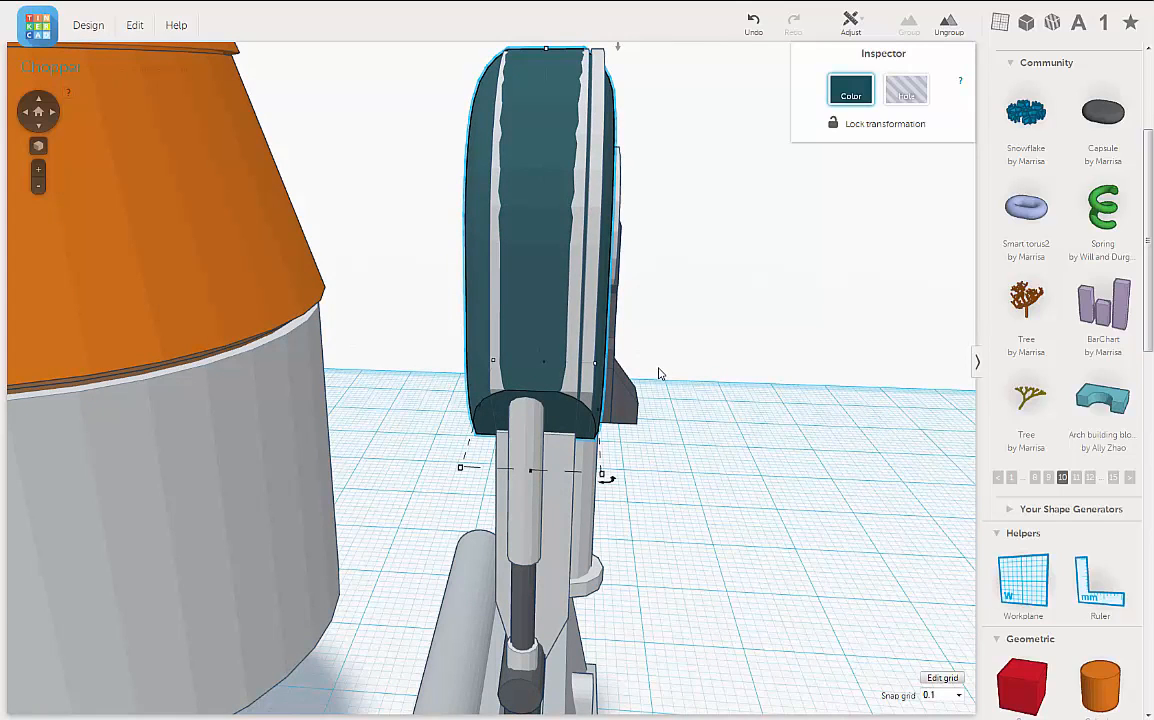
key("Left")
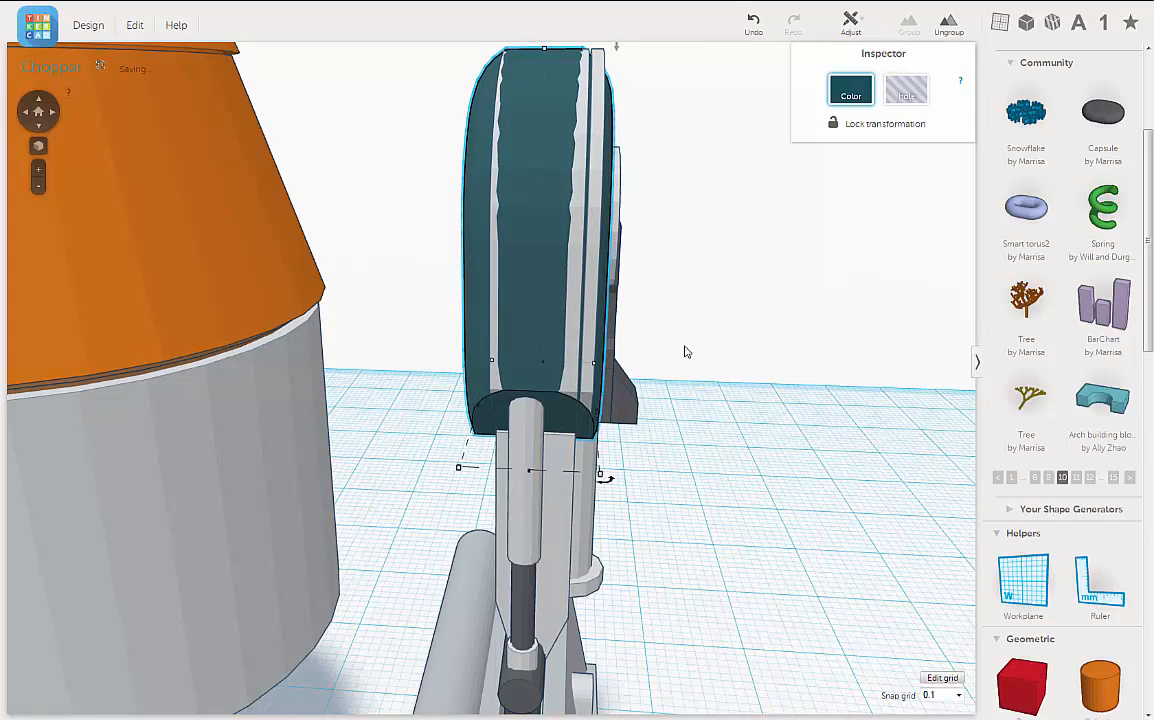
Step: Set the workplane on the outer rim face of the leg housing, add a red box and position it over the housing
right_click_drag(685, 346, 903, 509)
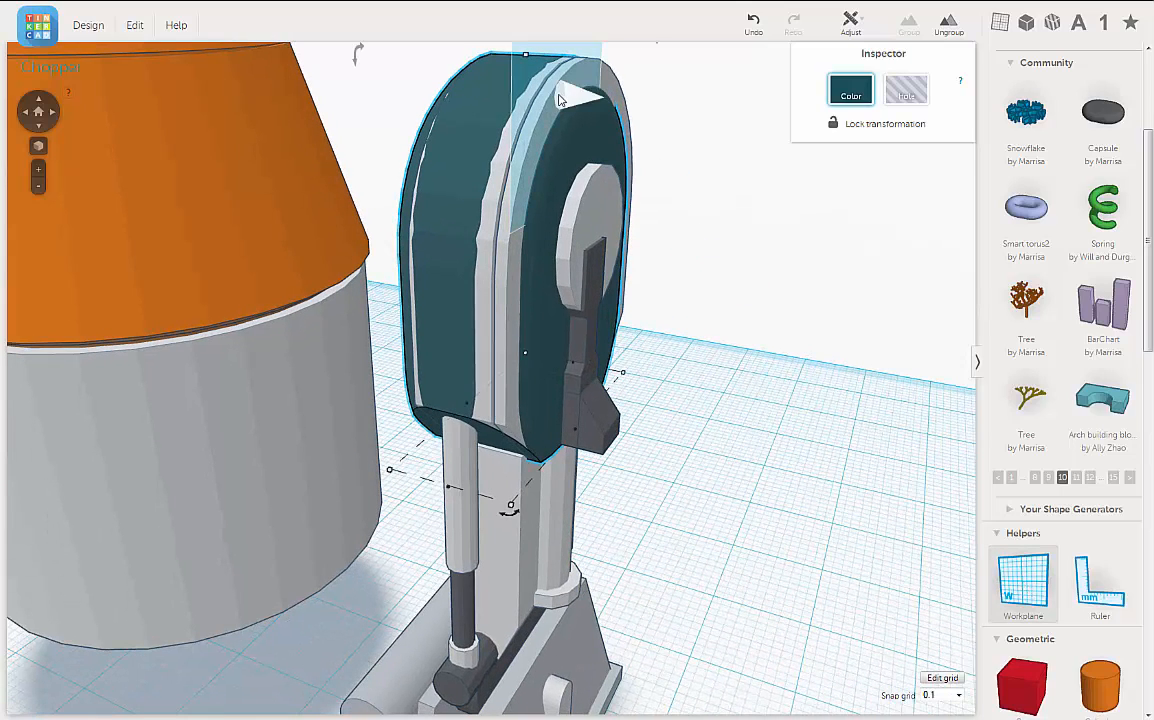
key("w")
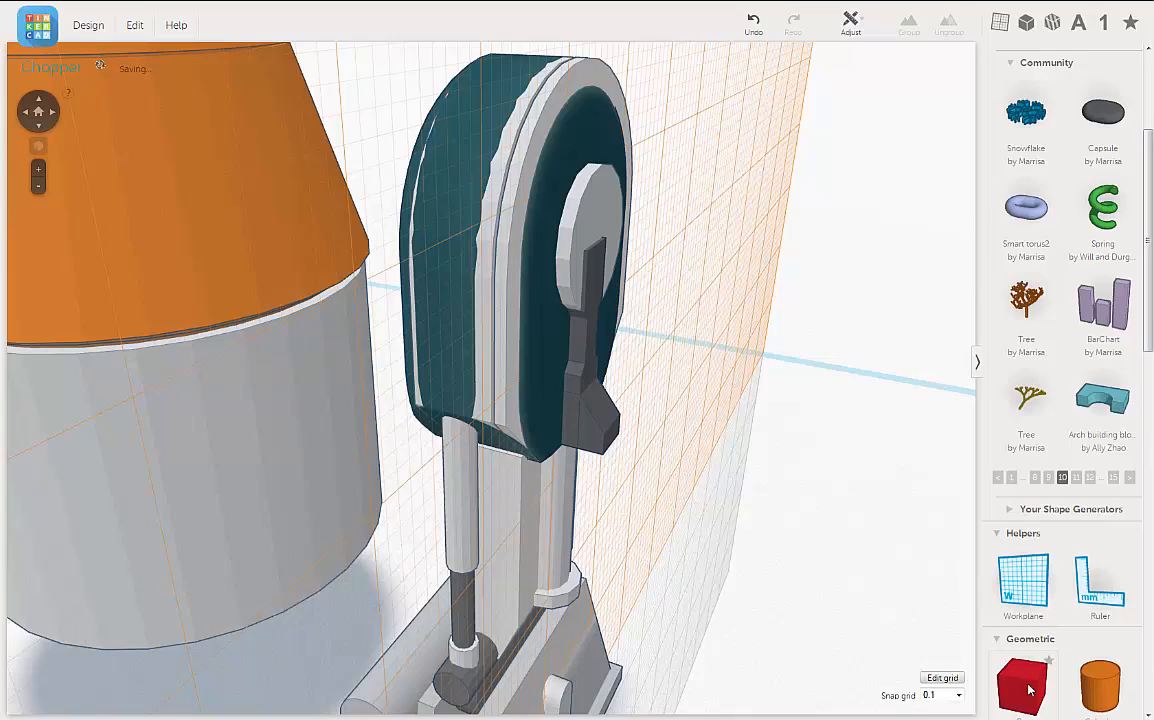
left_click_drag(664, 300, 616, 309)
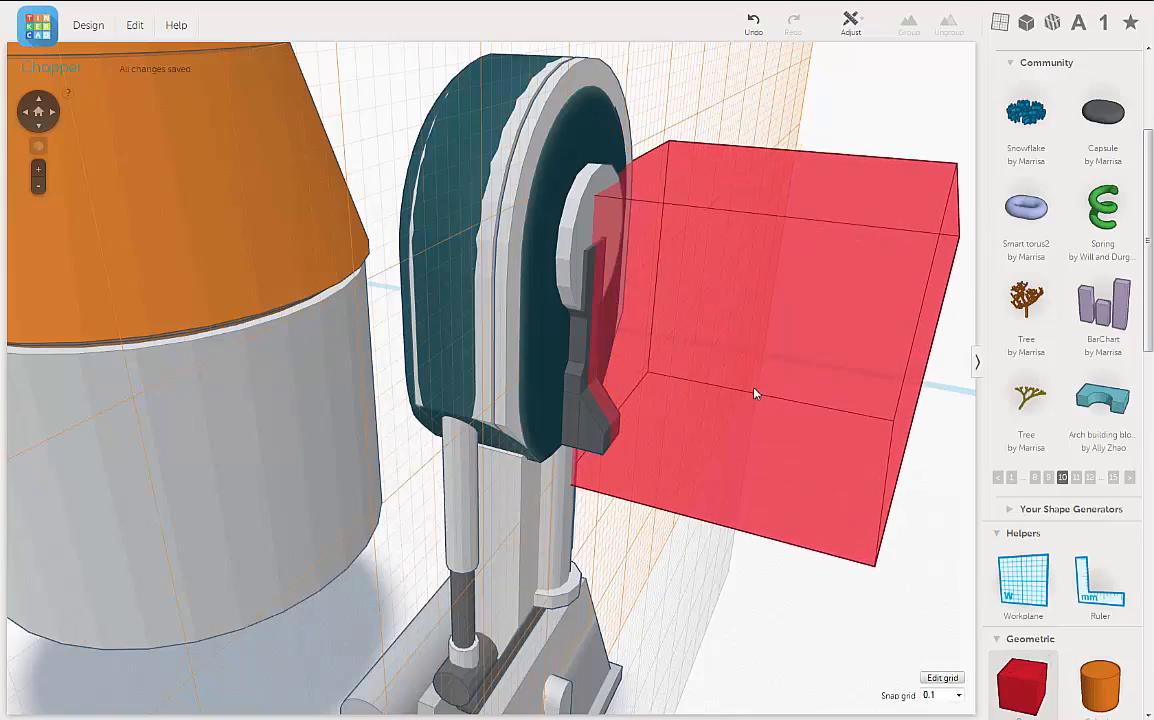
scroll(760, 407, "down", 5)
right_click_drag(690, 430, 627, 440)
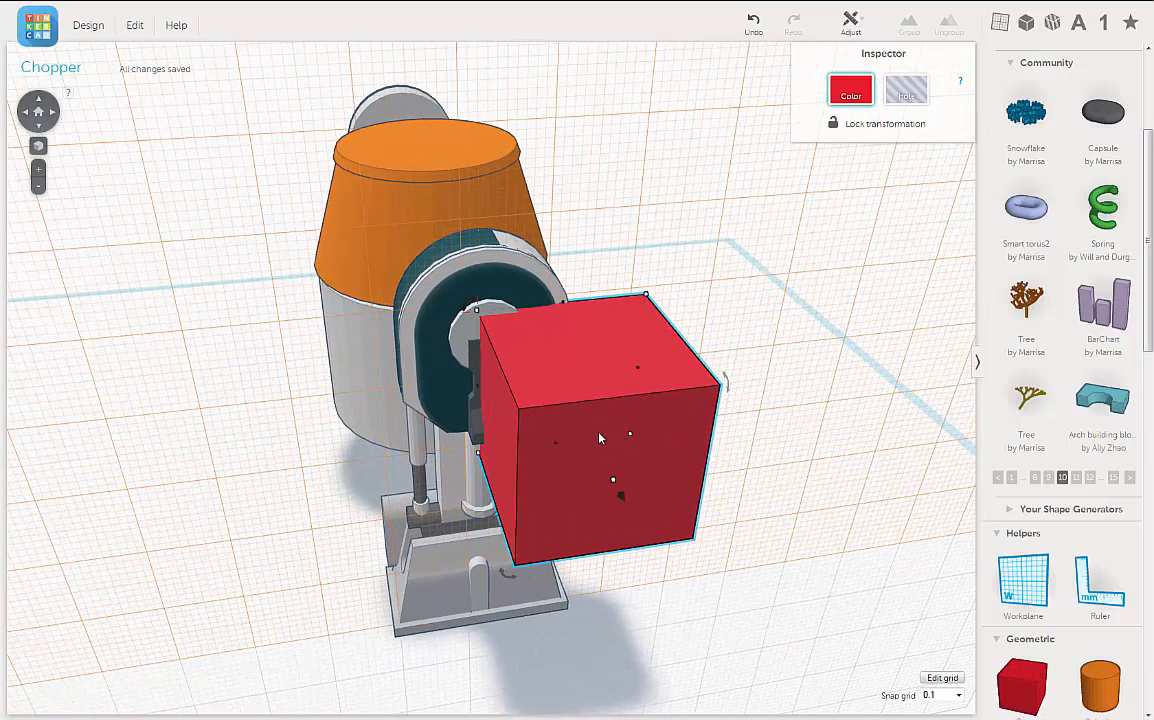
left_click_drag(605, 437, 505, 385)
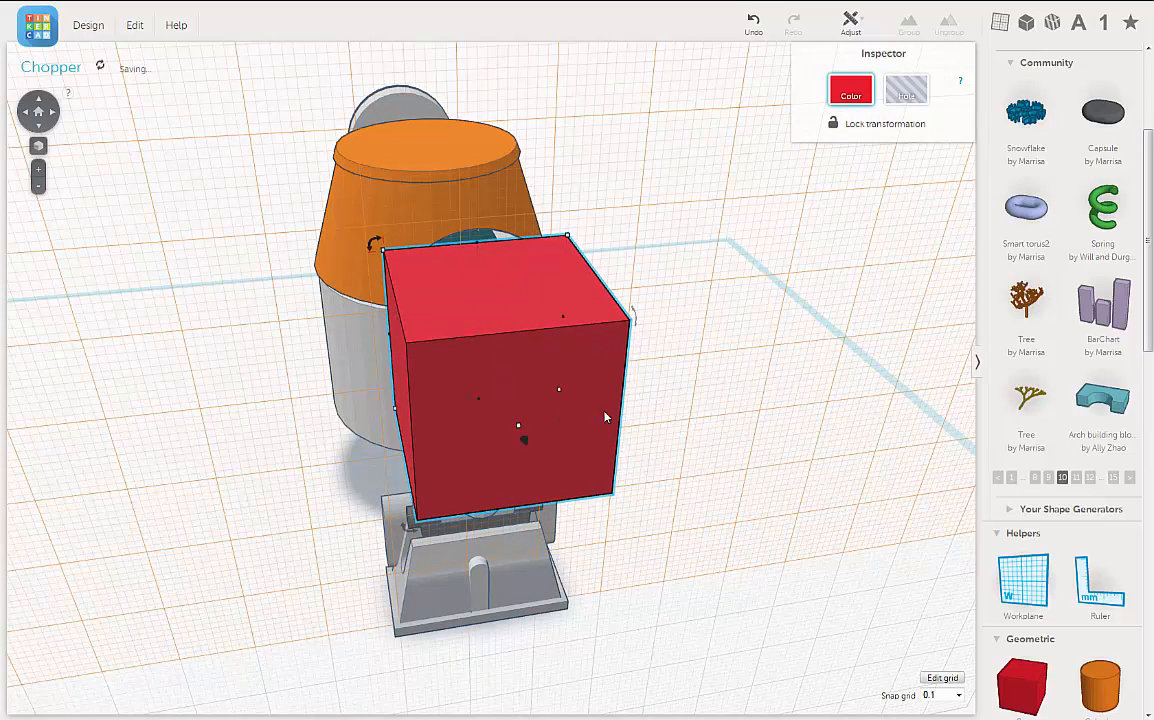
Step: Enlarge the red box in height and width until it covers the whole leg housing
right_click_drag(523, 435, 566, 383)
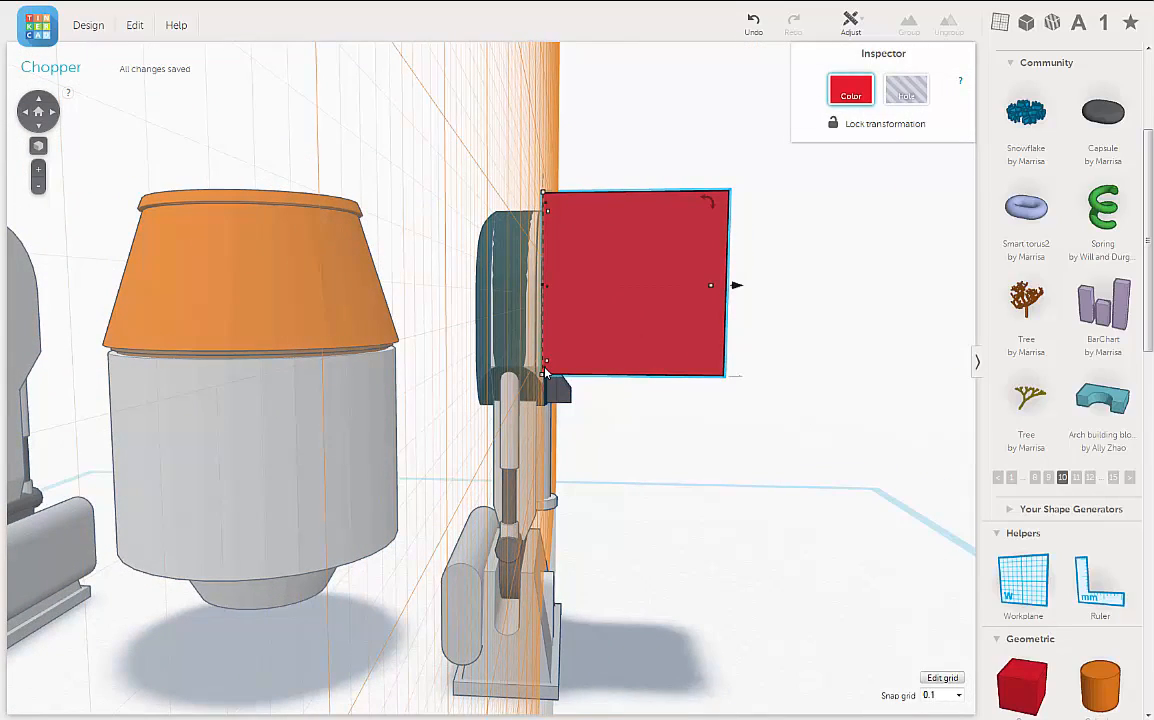
left_click_drag(542, 393, 541, 470)
right_click_drag(633, 331, 536, 344)
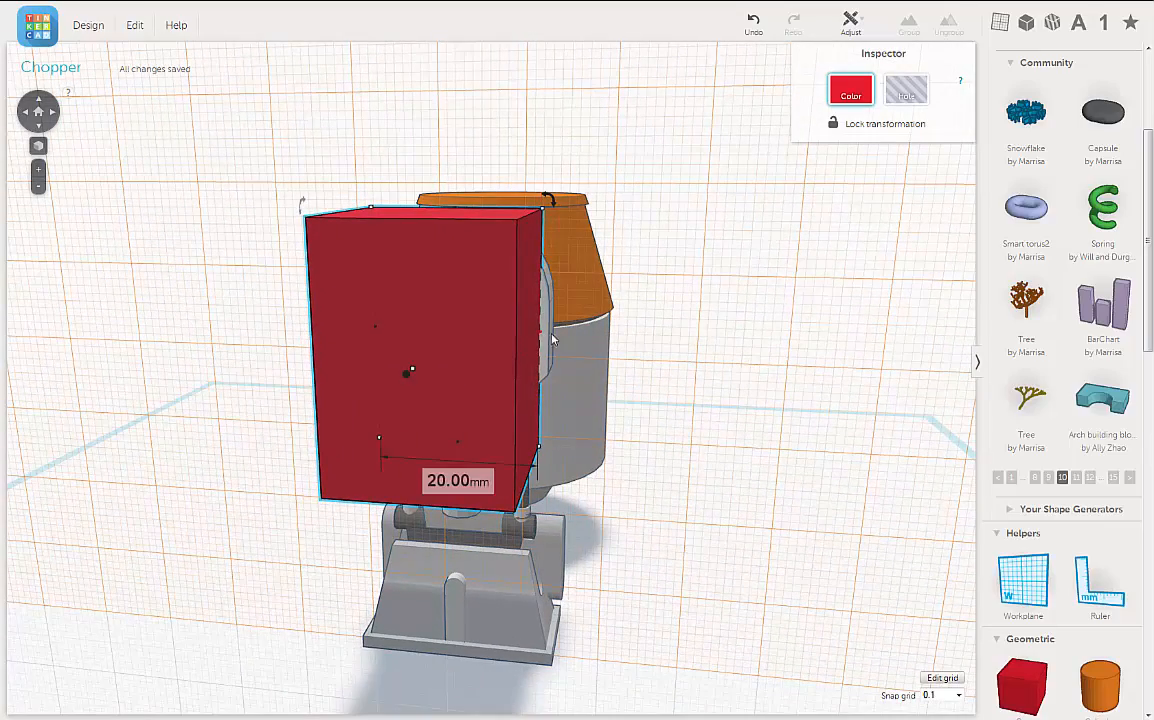
left_click_drag(540, 447, 577, 447)
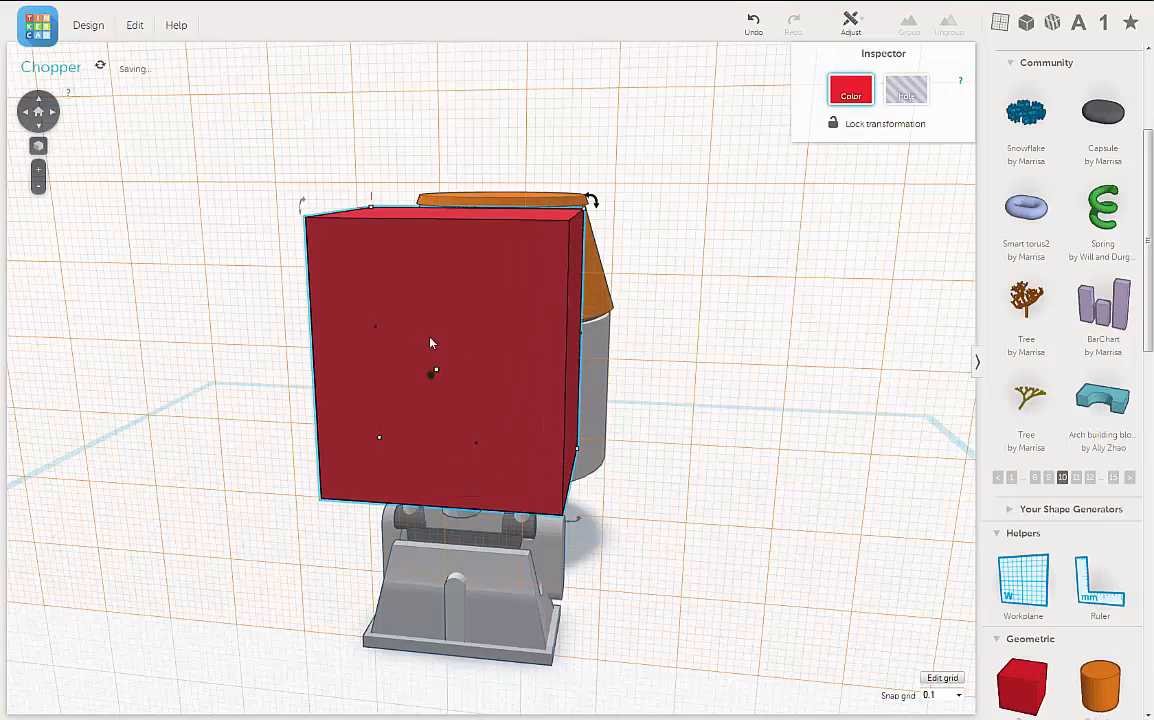
Step: Move the red box through the leg housing to its body-facing side
right_click_drag(431, 343, 708, 343)
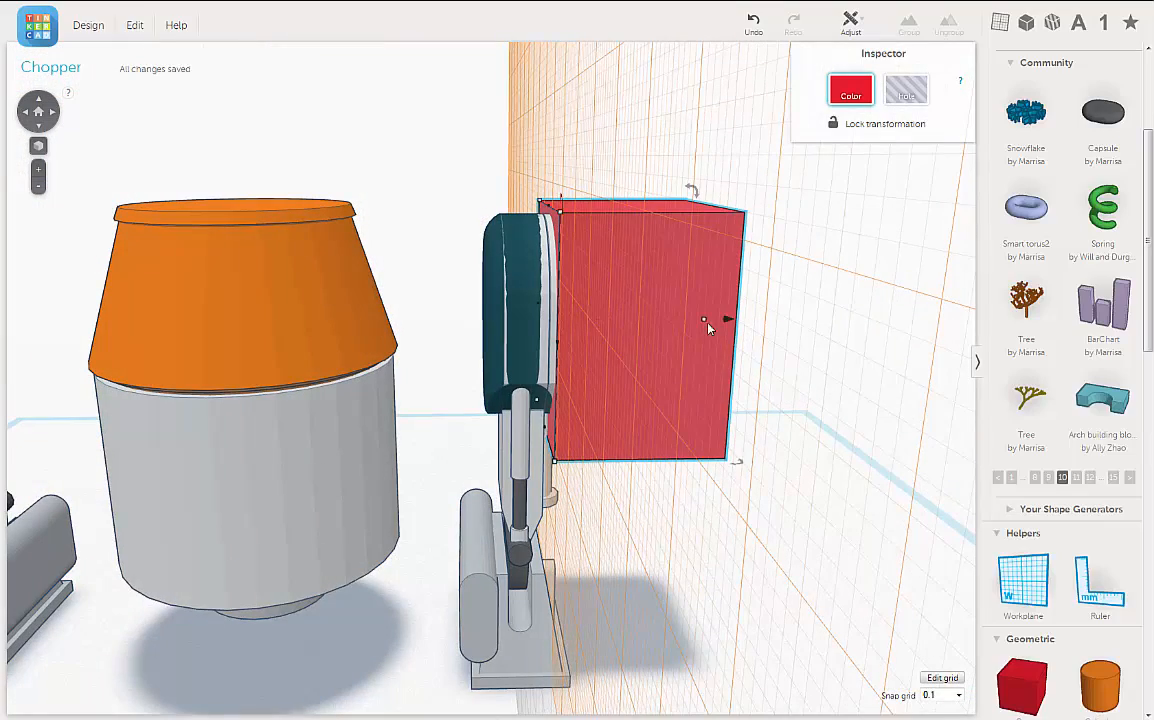
left_click_drag(727, 320, 593, 320)
right_click_drag(746, 339, 734, 341)
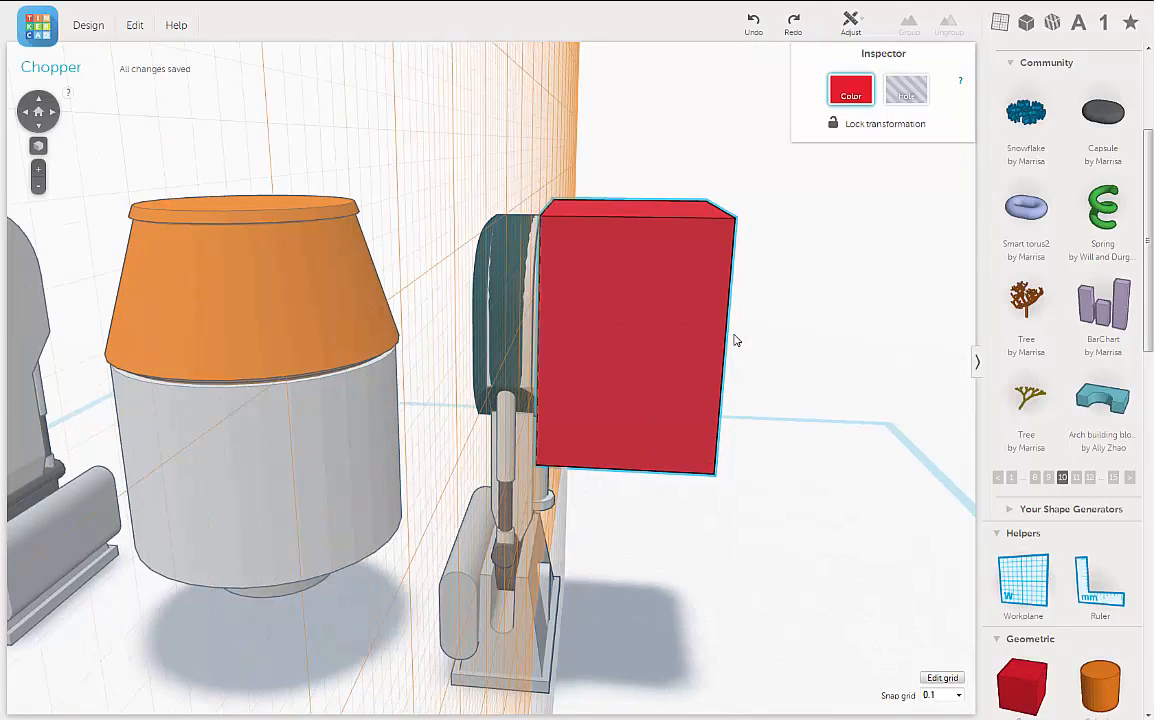
left_click_drag(734, 331, 519, 336)
scroll(600, 337, "up", 6)
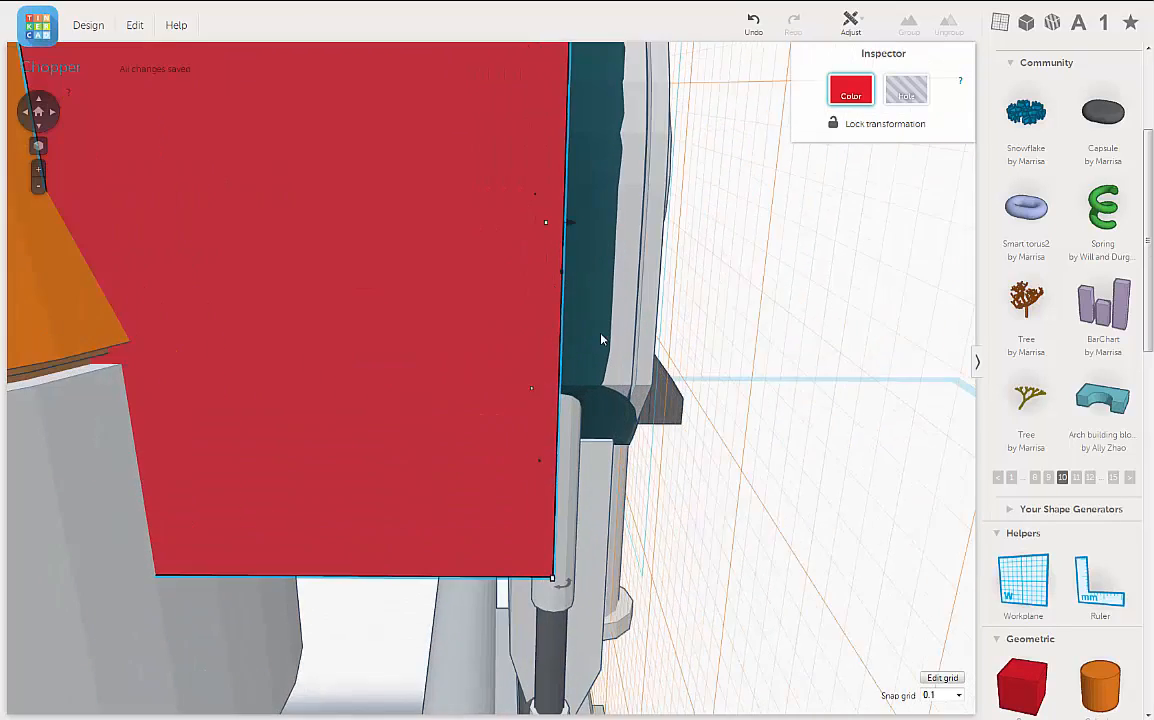
Step: Fine-tune the red box's position so its face lines up with the inner face of the leg housing
right_click_drag(601, 337, 548, 408)
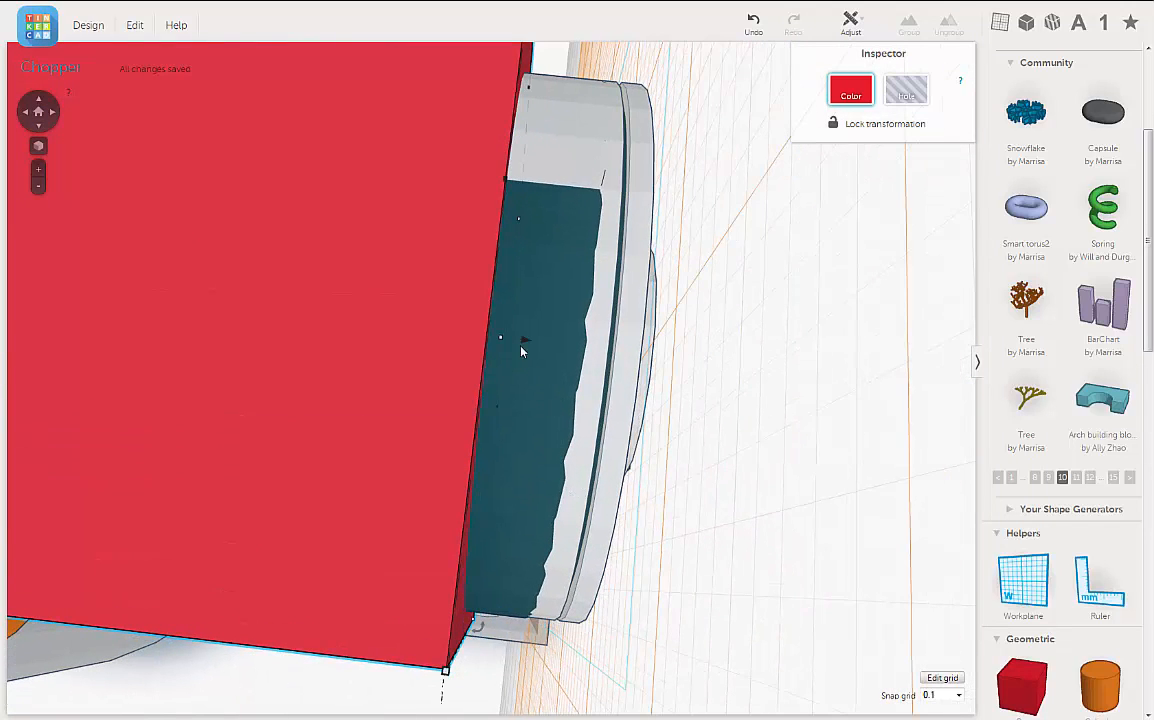
mouse_move(523, 343)
left_click_drag(519, 341, 478, 392)
right_click_drag(556, 319, 572, 235)
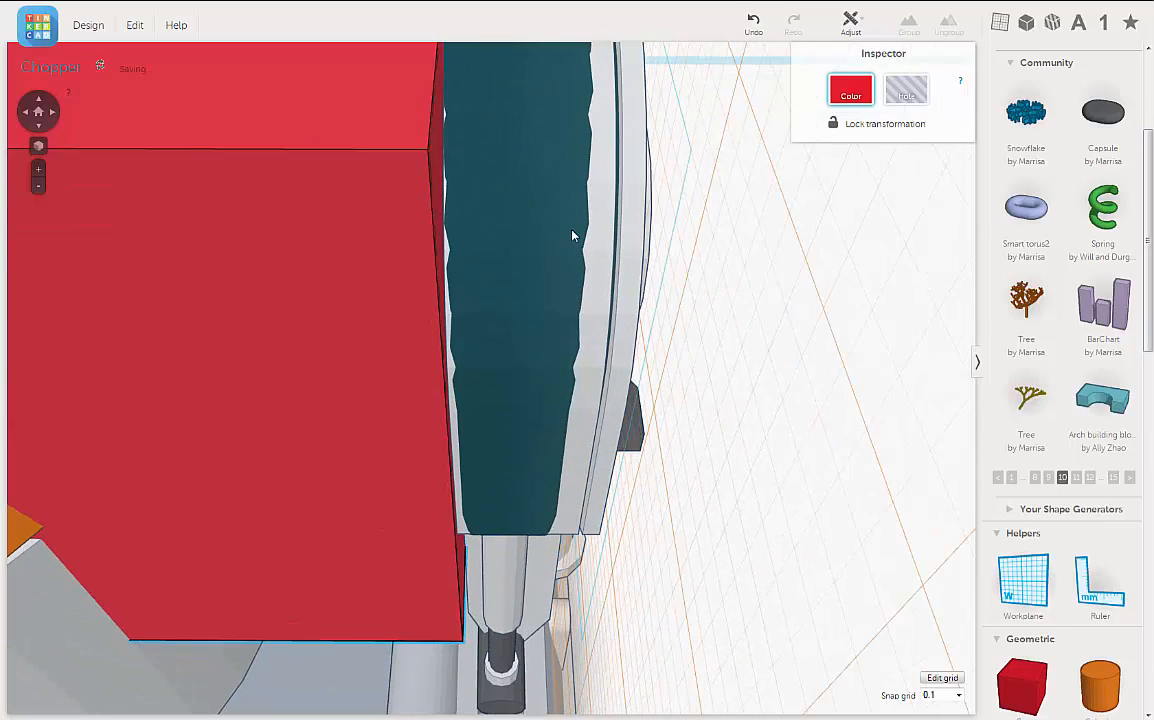
Step: Turn the red box into a hole and group it with the teal capsule to cut off the capsule's inner bulge
scroll(595, 255, "down", 5)
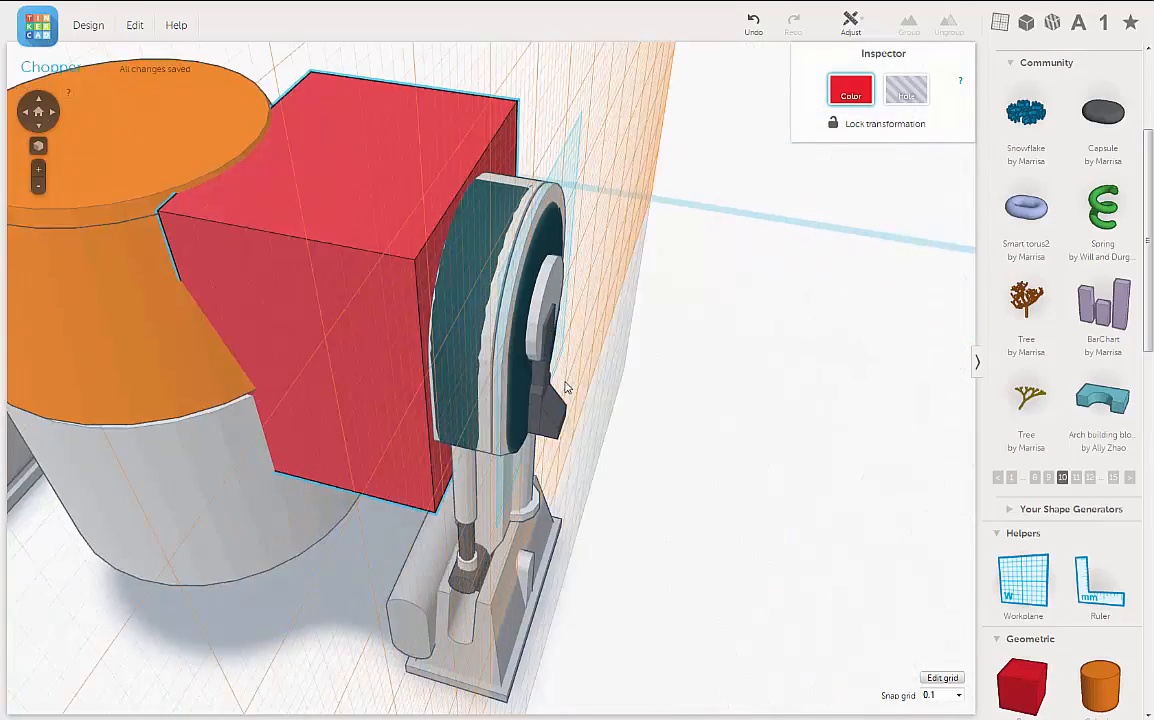
right_click_drag(566, 387, 501, 327)
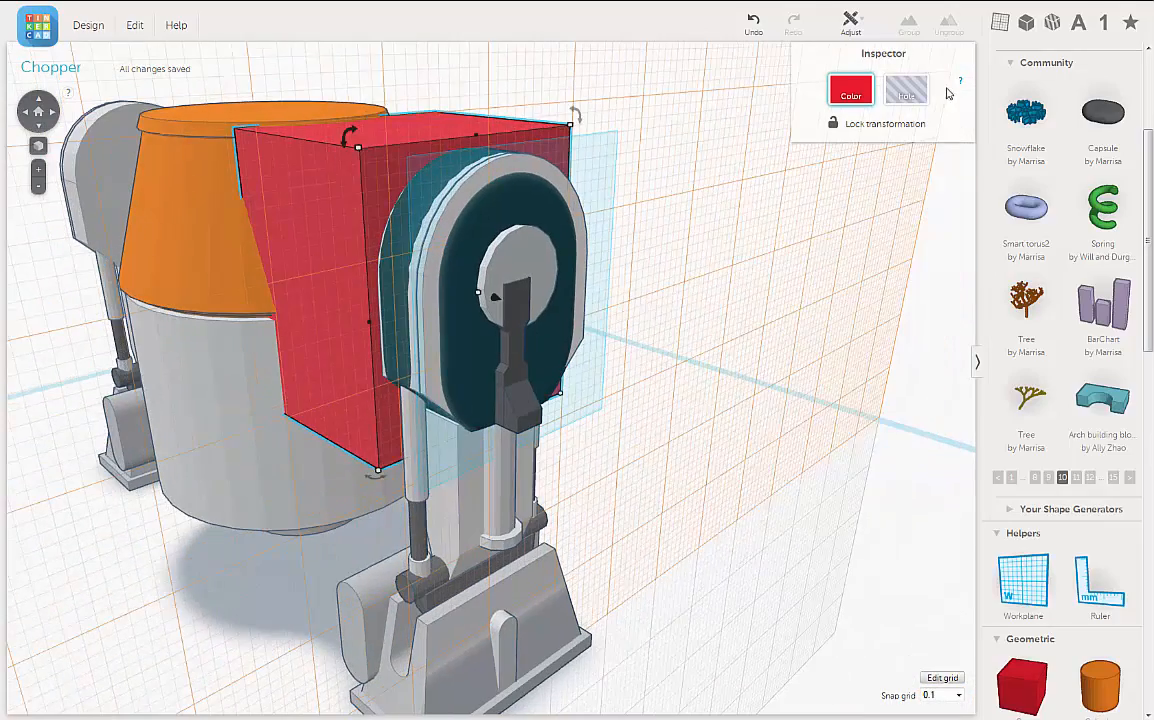
left_click(906, 91)
scroll(716, 286, "up", 4)
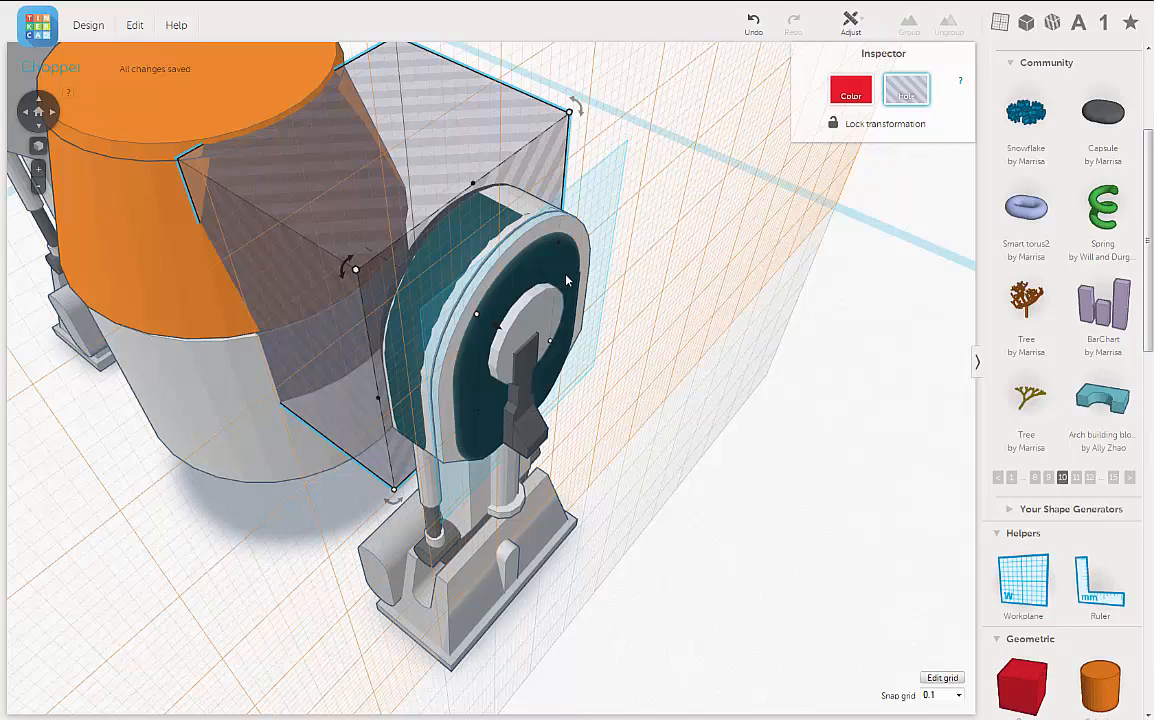
left_click(565, 272, "shift")
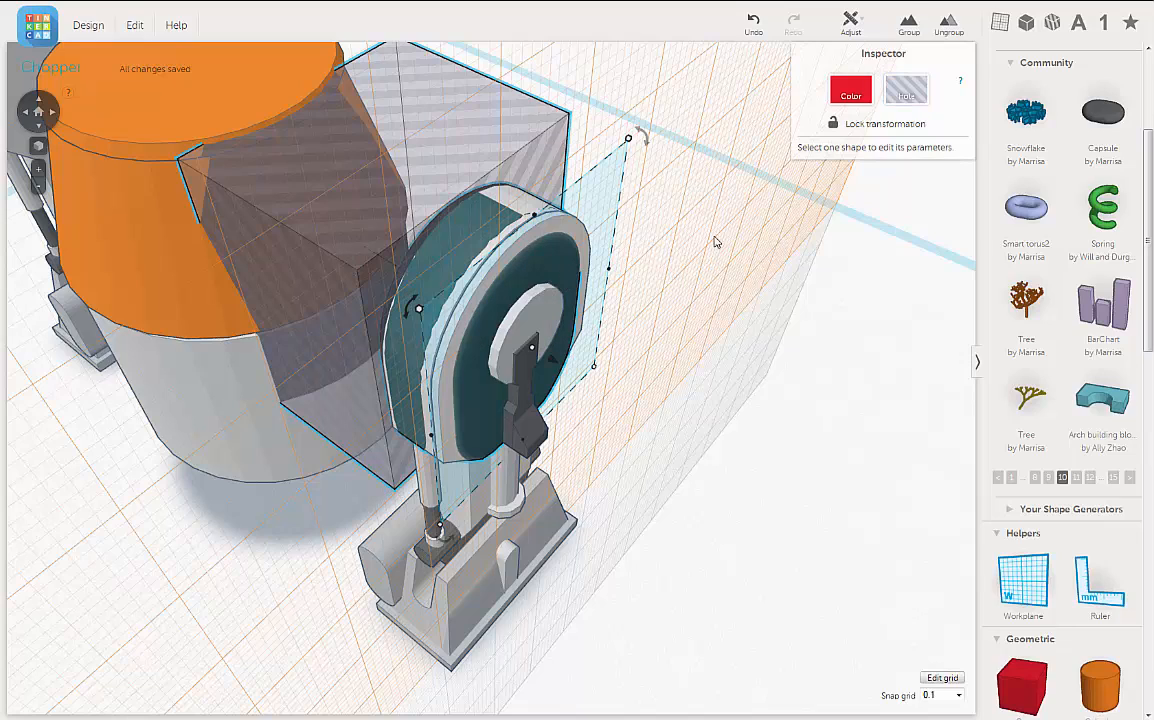
right_click_drag(716, 242, 706, 291)
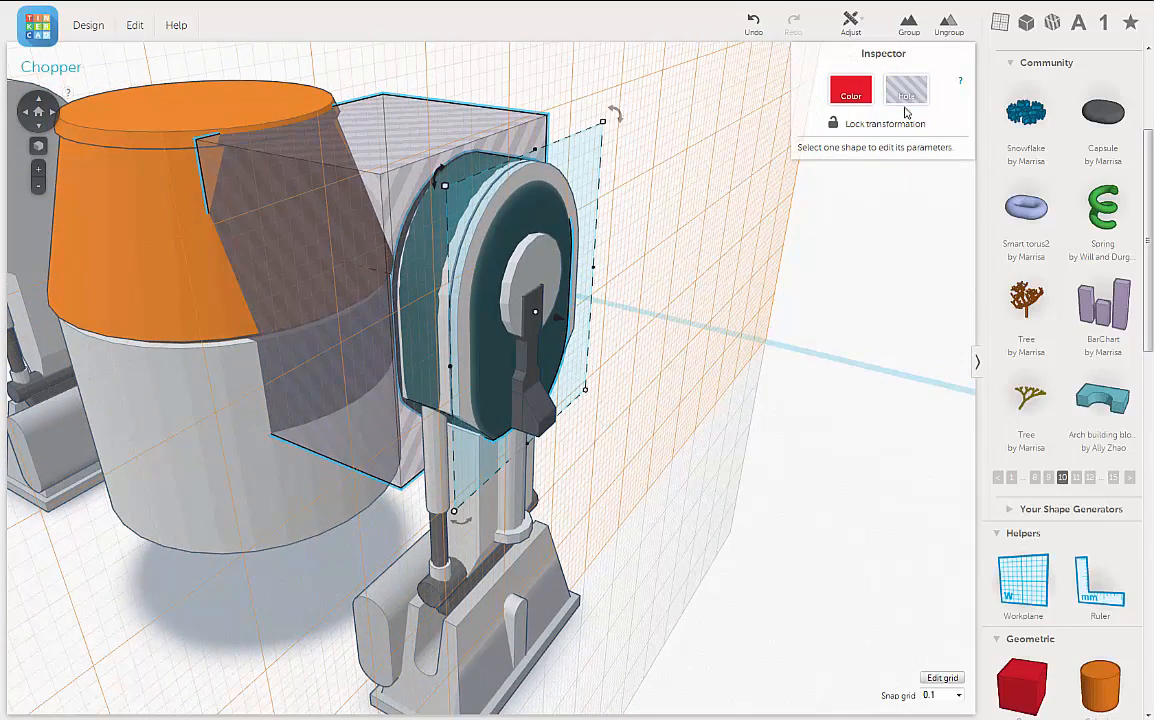
left_click(910, 24)
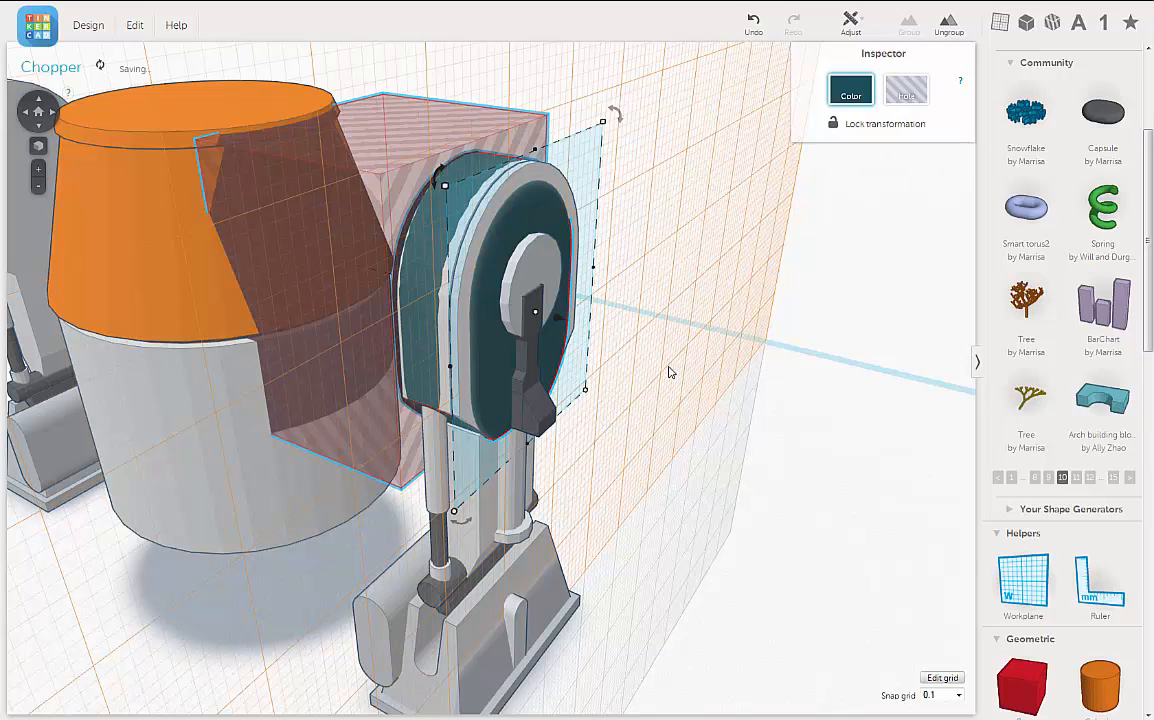
right_click_drag(665, 407, 763, 345)
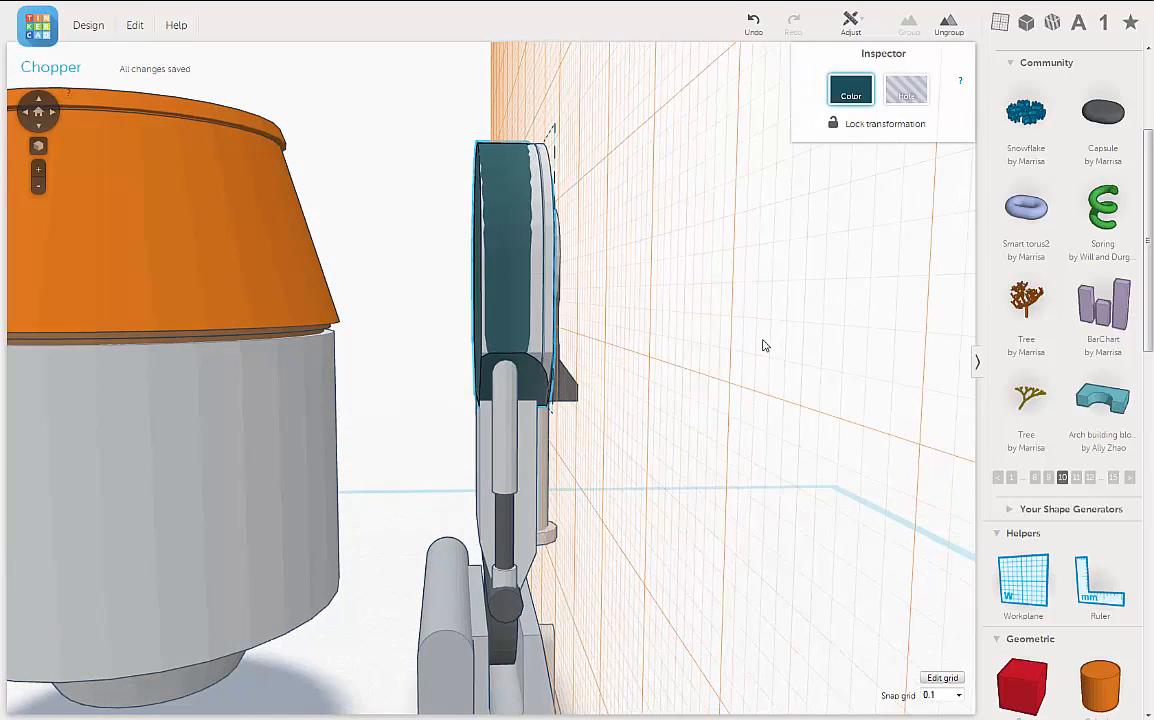
Step: Delete the grey housing and rim pieces around the teal capsule, leaving the capsule as the leg housing
left_click(541, 235)
right_click_drag(608, 305, 505, 418)
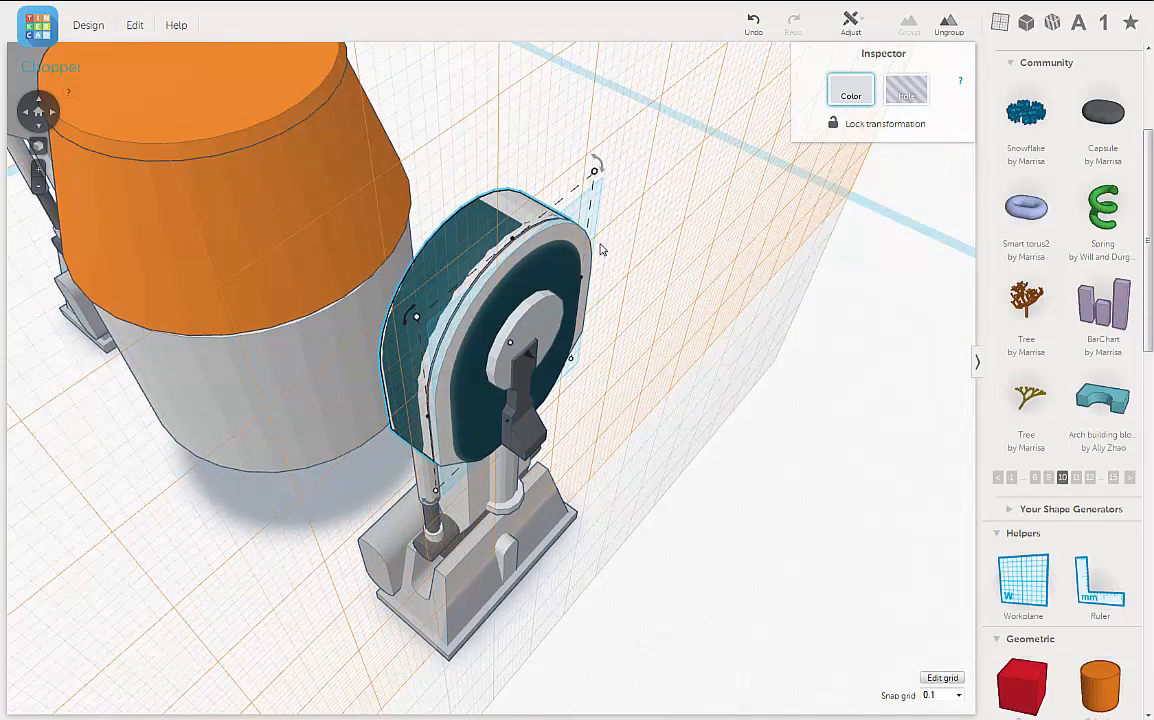
left_click_drag(576, 240, 603, 253)
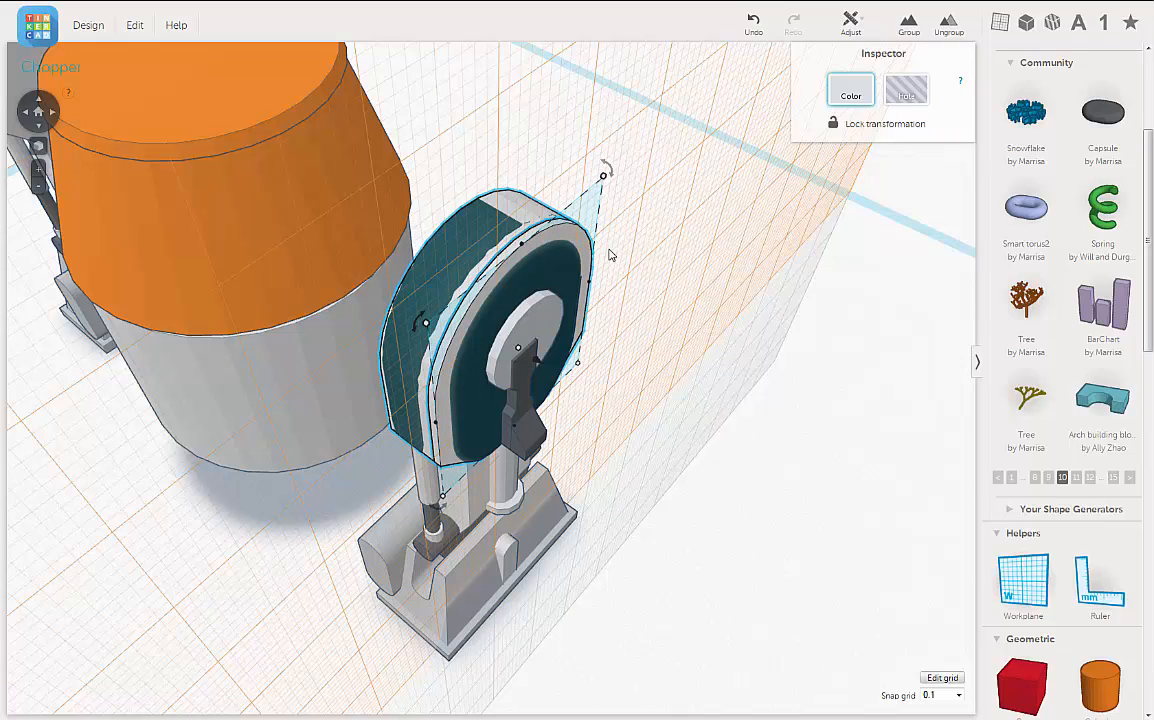
key("Left")
key("Left")
key("Left")
key("Left")
key("Left")
key("Left")
key("Left")
key("Left")
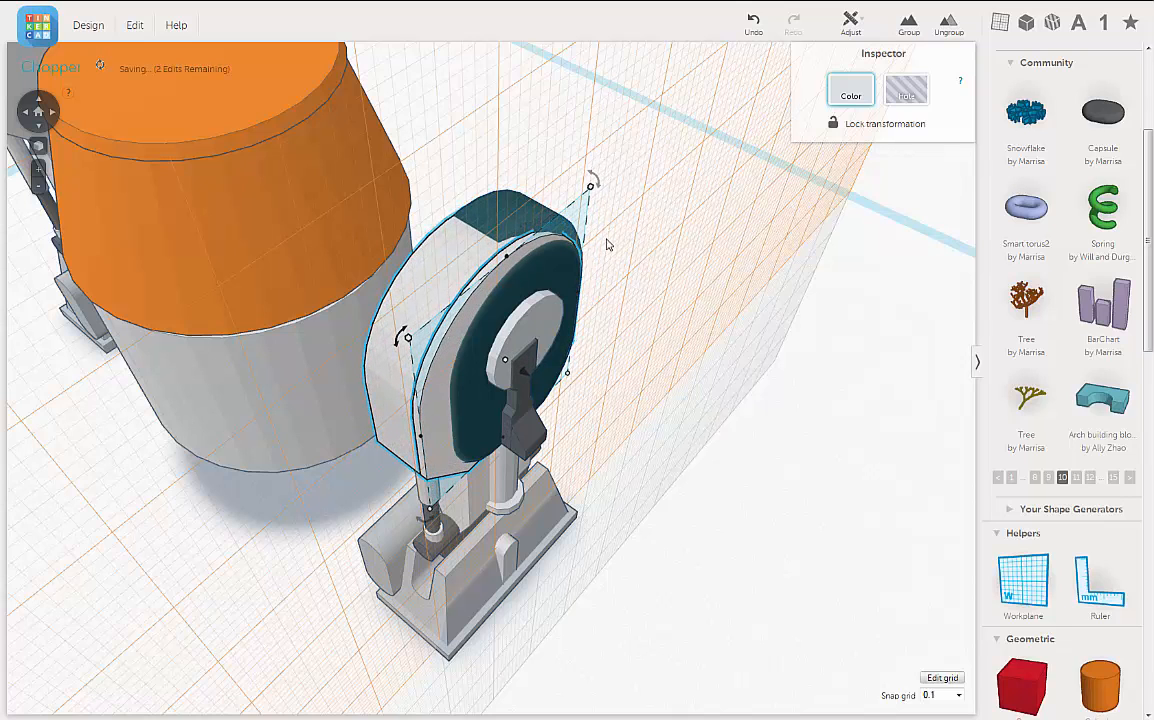
left_click(572, 356)
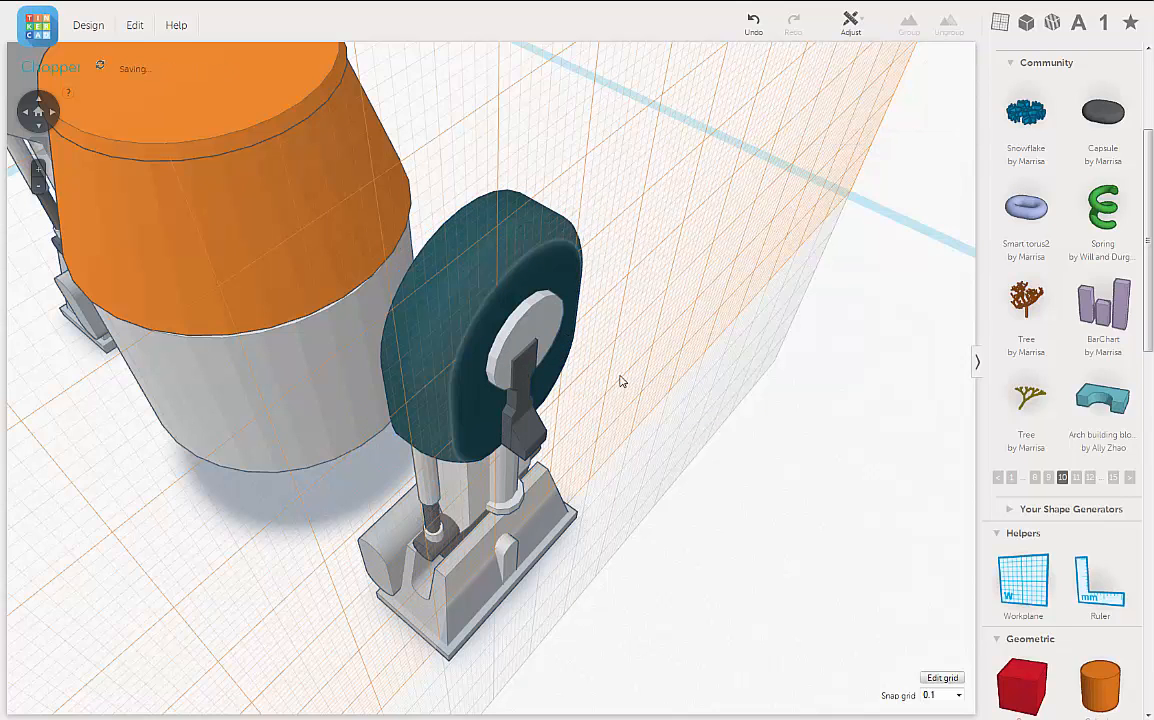
Step: Return the workplane to the base grid beneath the droid
right_click_drag(622, 381, 589, 312)
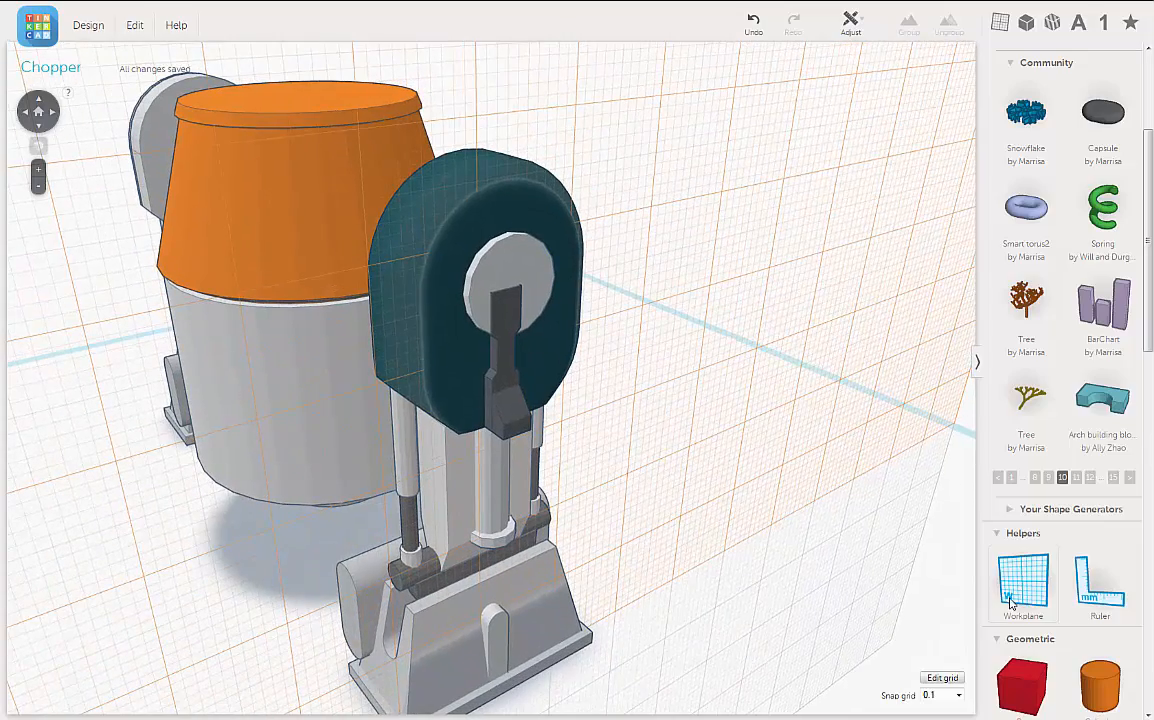
left_click_drag(1010, 602, 750, 603)
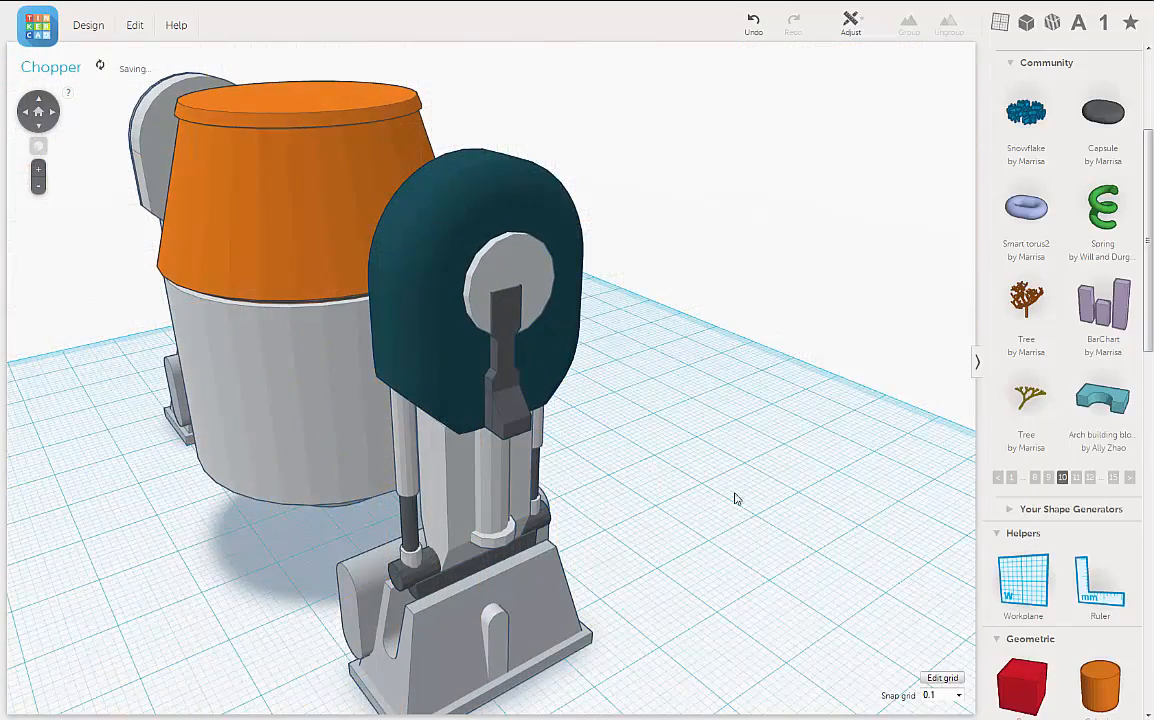
right_click_drag(735, 494, 612, 450)
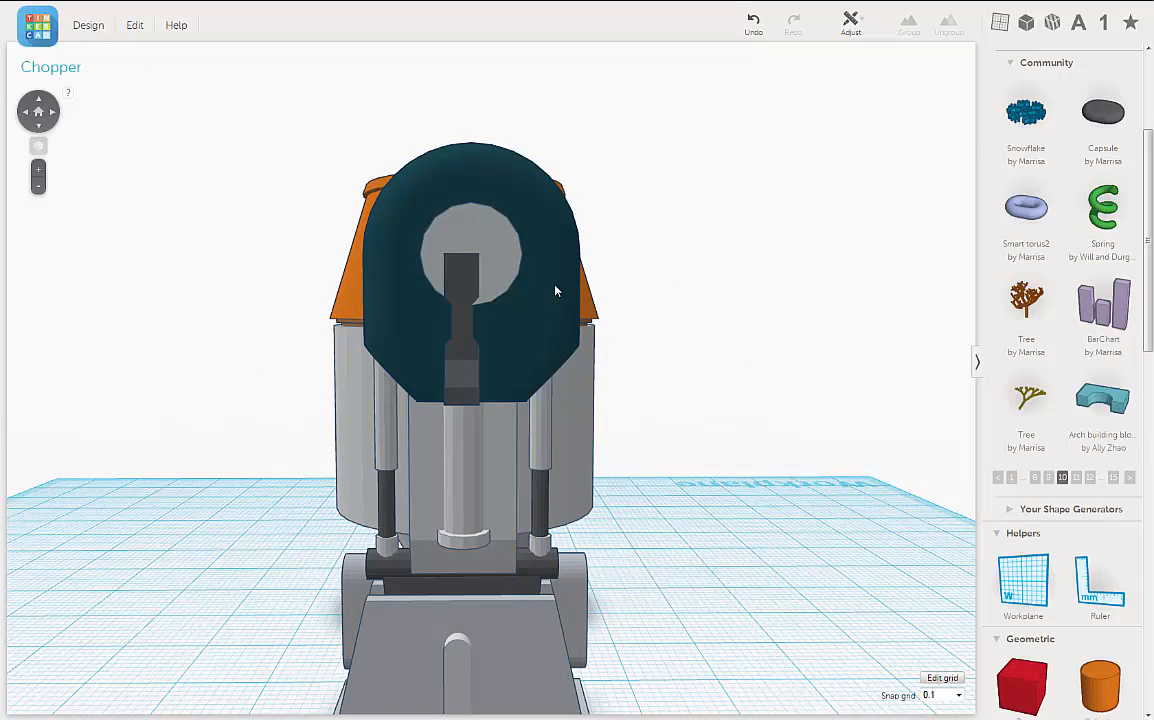
Step: Nudge the teal housing sideways to centre it over the leg as seen from the outer face
left_click(554, 290)
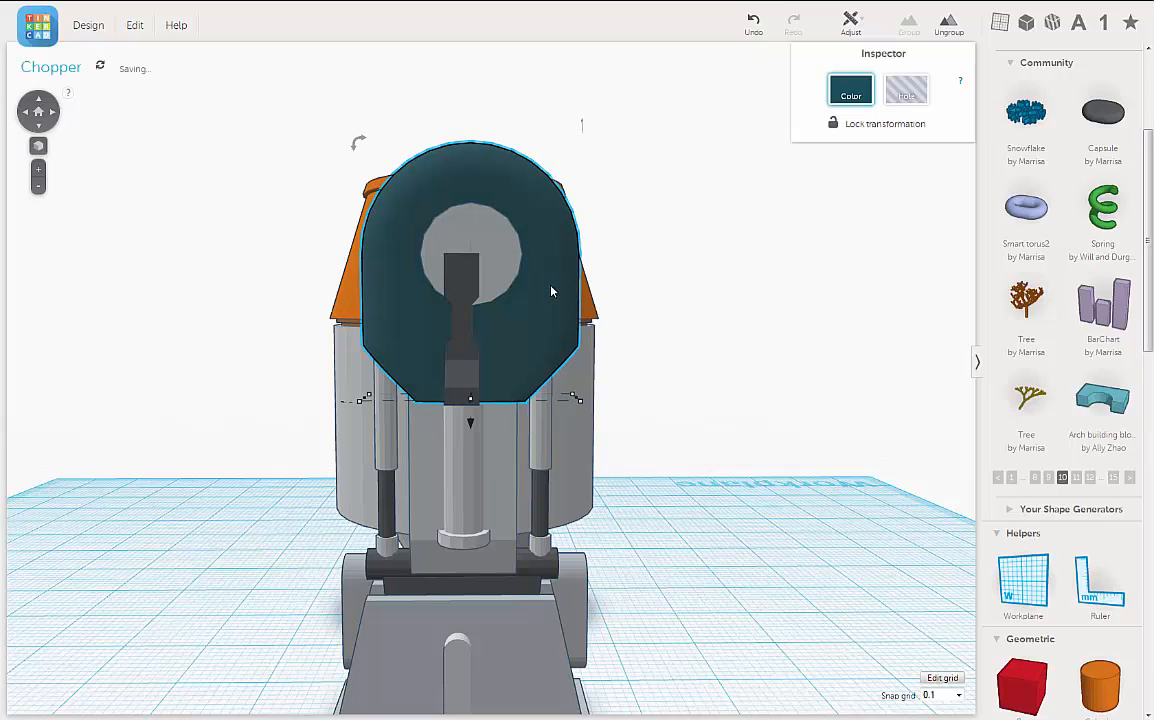
key("Left")
key("Left")
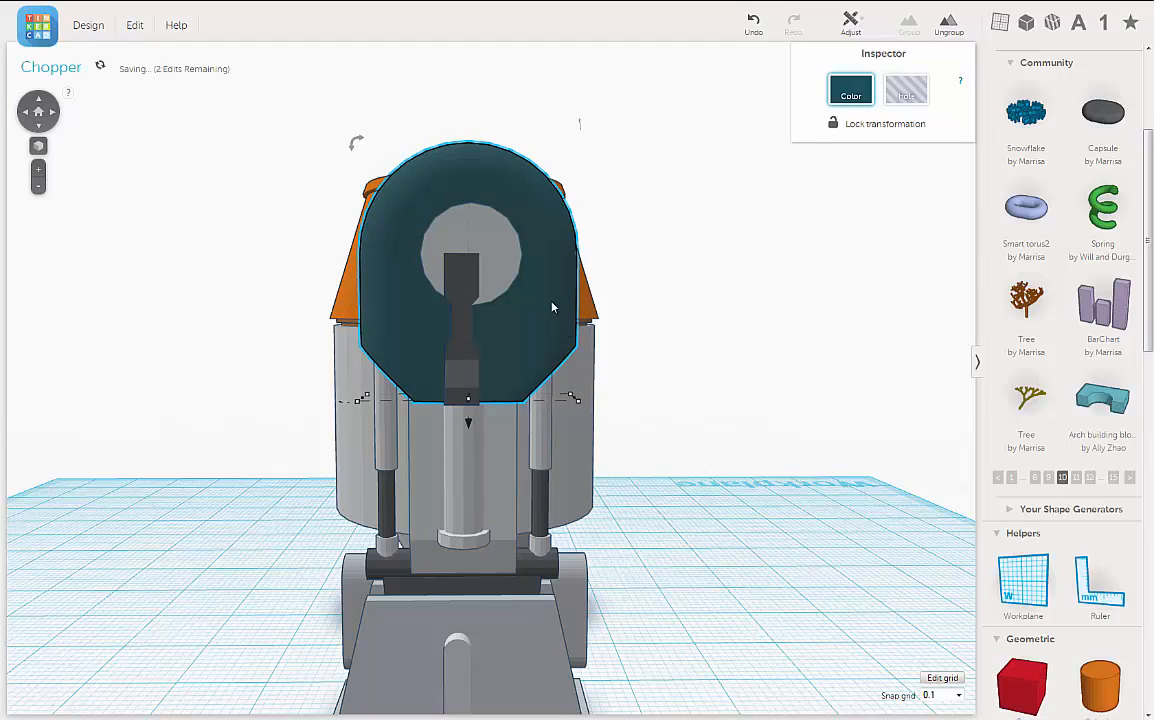
right_click_drag(662, 399, 662, 368)
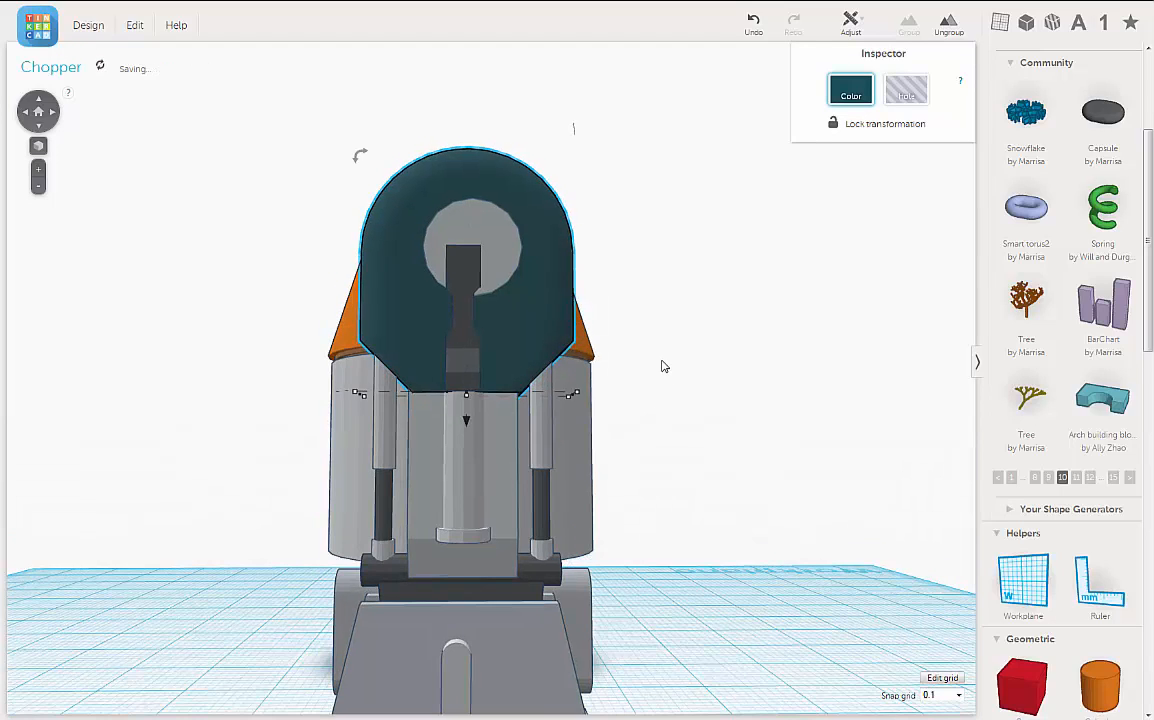
right_click_drag(662, 367, 658, 382)
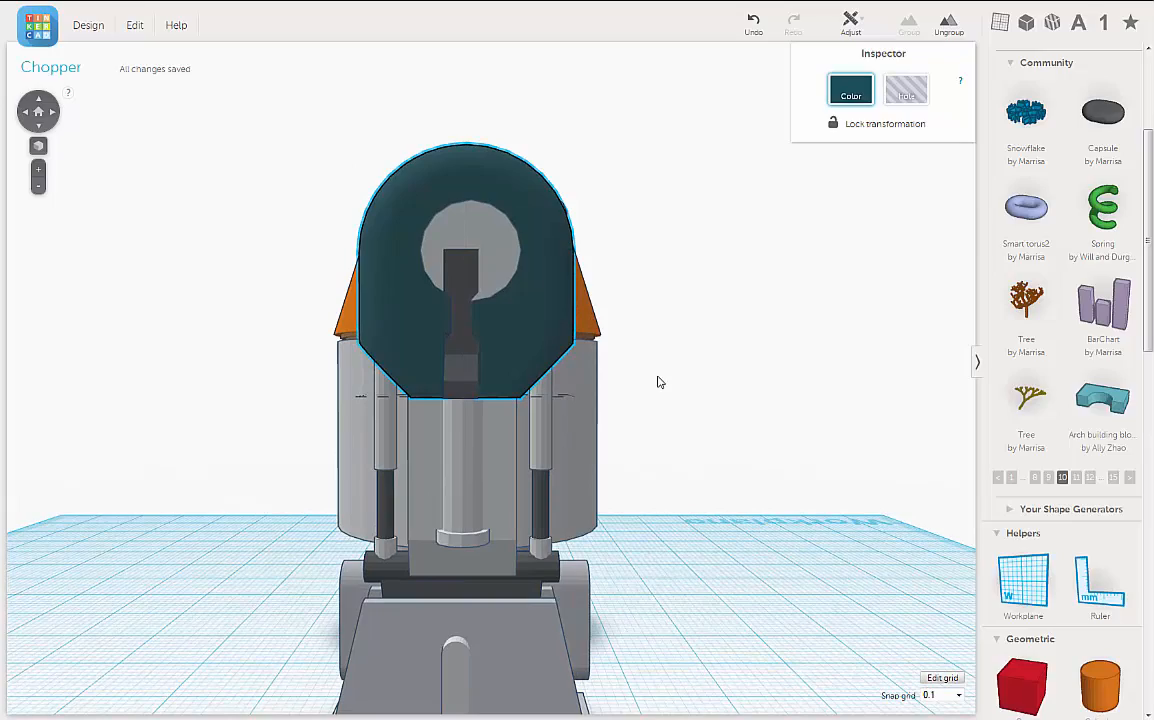
right_click_drag(673, 386, 491, 414)
scroll(491, 414, "up", 5)
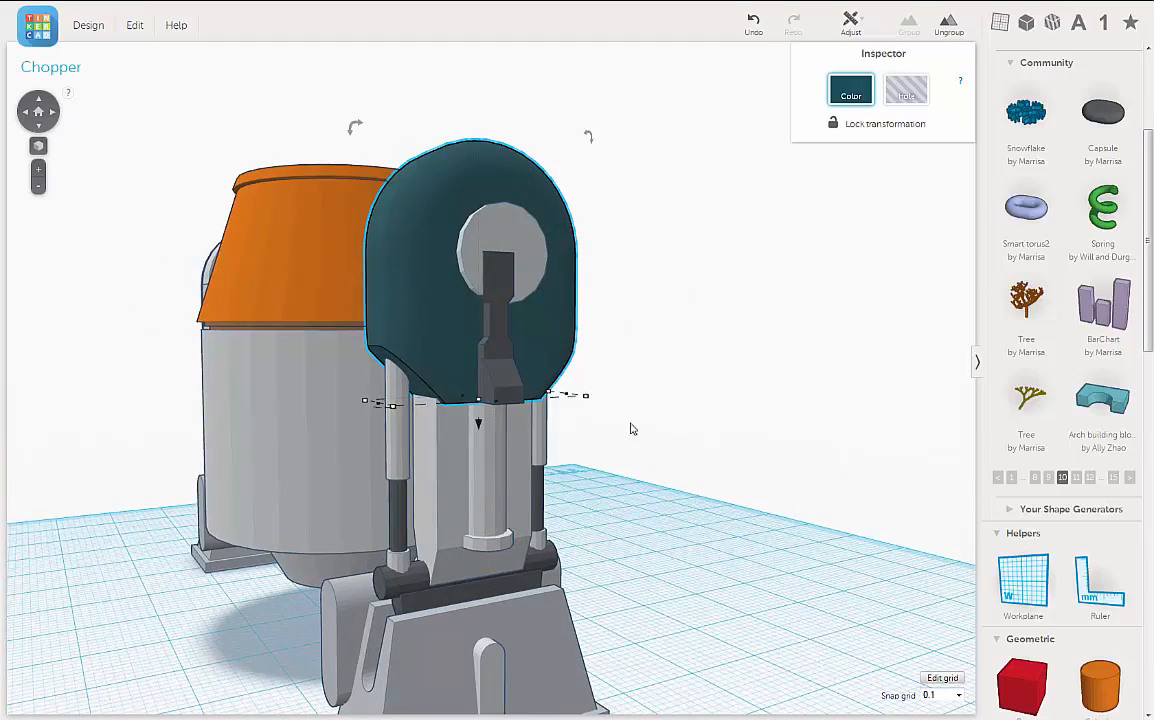
mouse_move(684, 431)
right_mouse_down()
mouse_move(626, 430)
mouse_move(750, 433)
mouse_move(705, 434)
right_mouse_up()
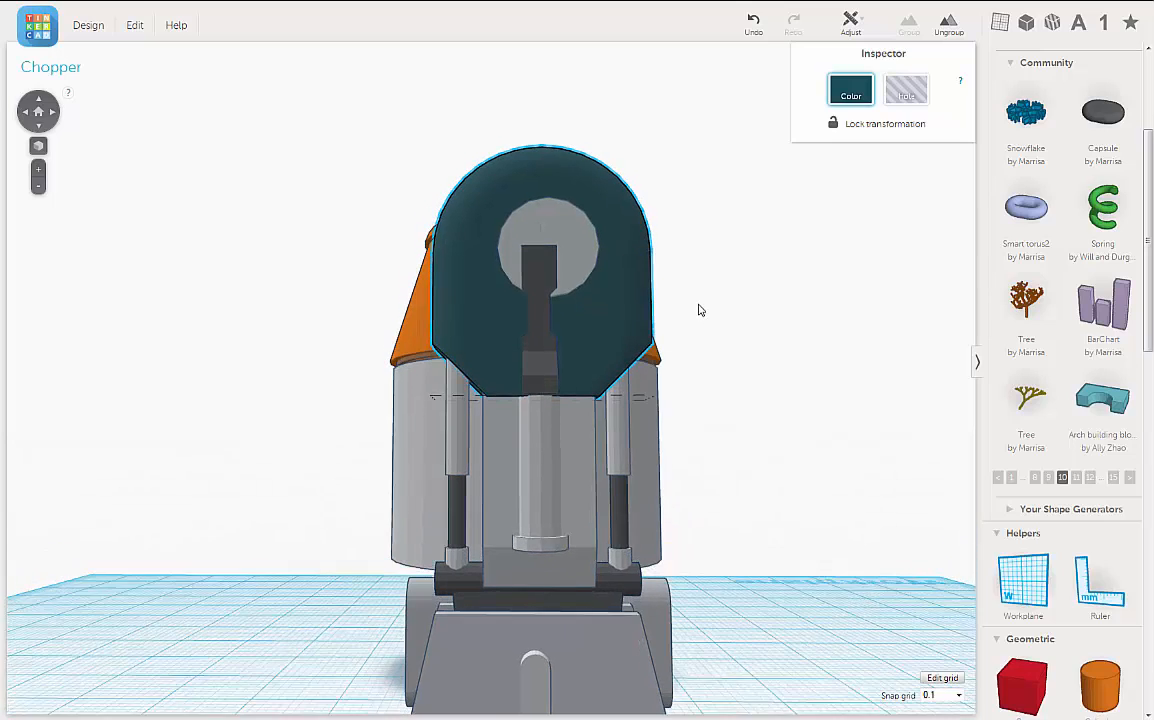
scroll(650, 368, "up", 3)
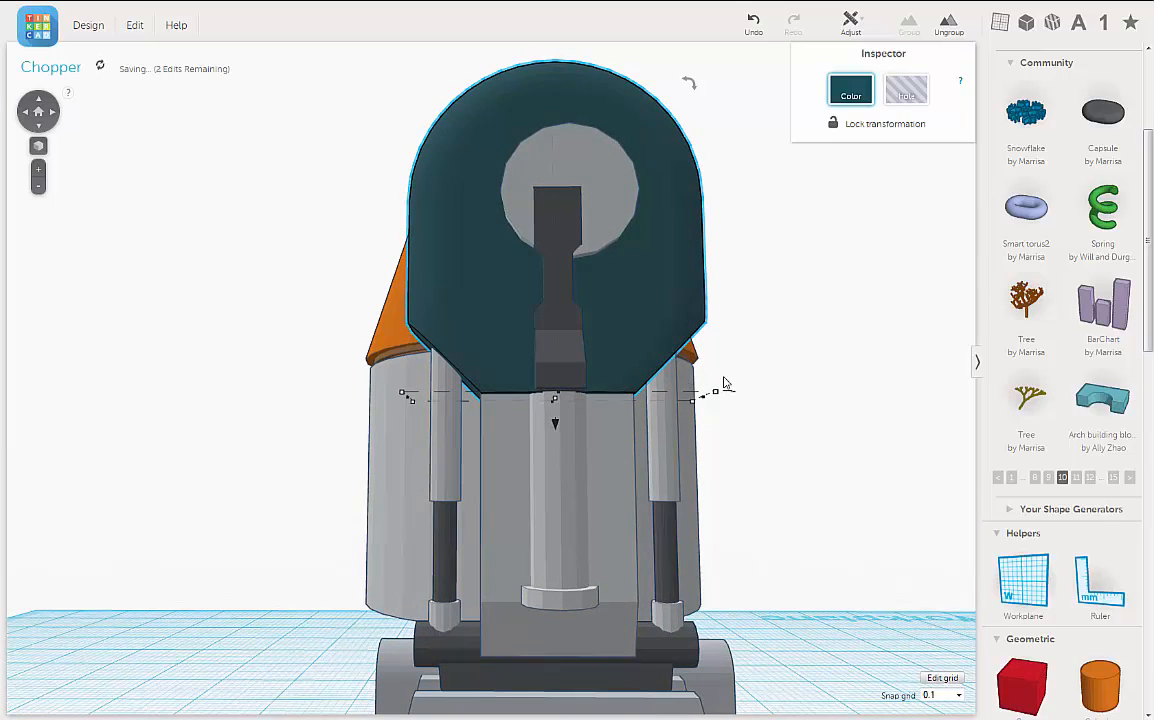
right_click_drag(729, 392, 723, 400)
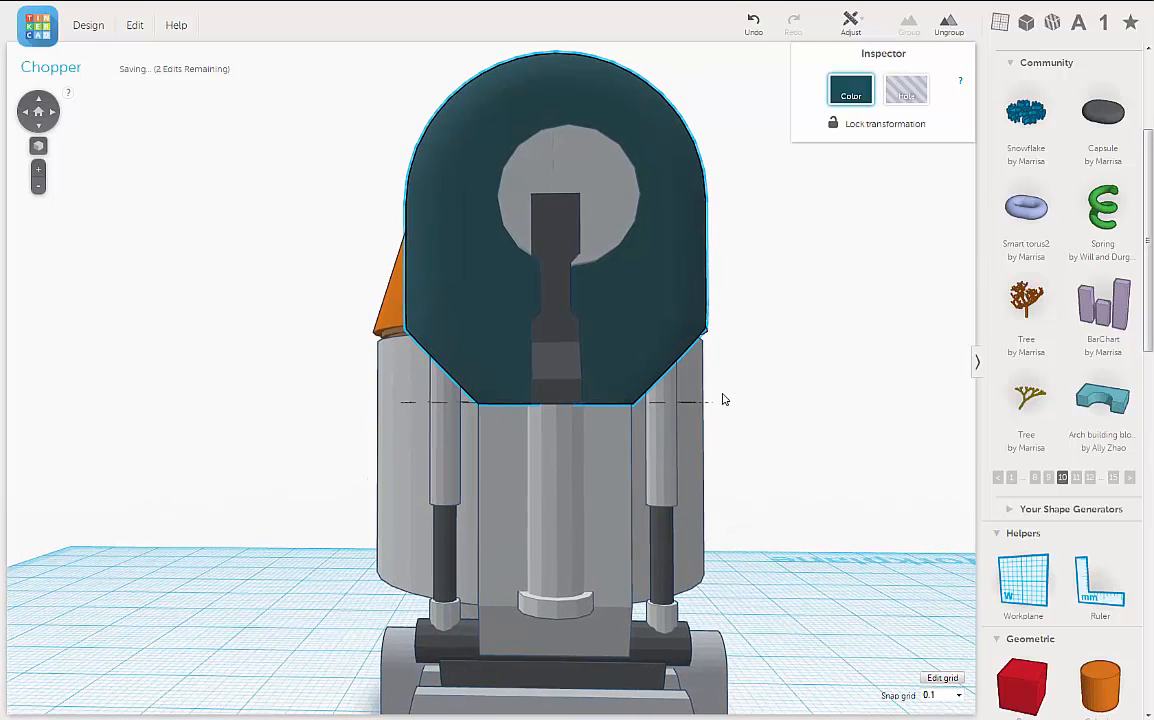
Step: Nudge the round grey disc sideways to centre it on the teal housing and behind the dark bracket
left_click(610, 176)
key("Left")
key("Left")
key("Left")
key("Left")
key("Left")
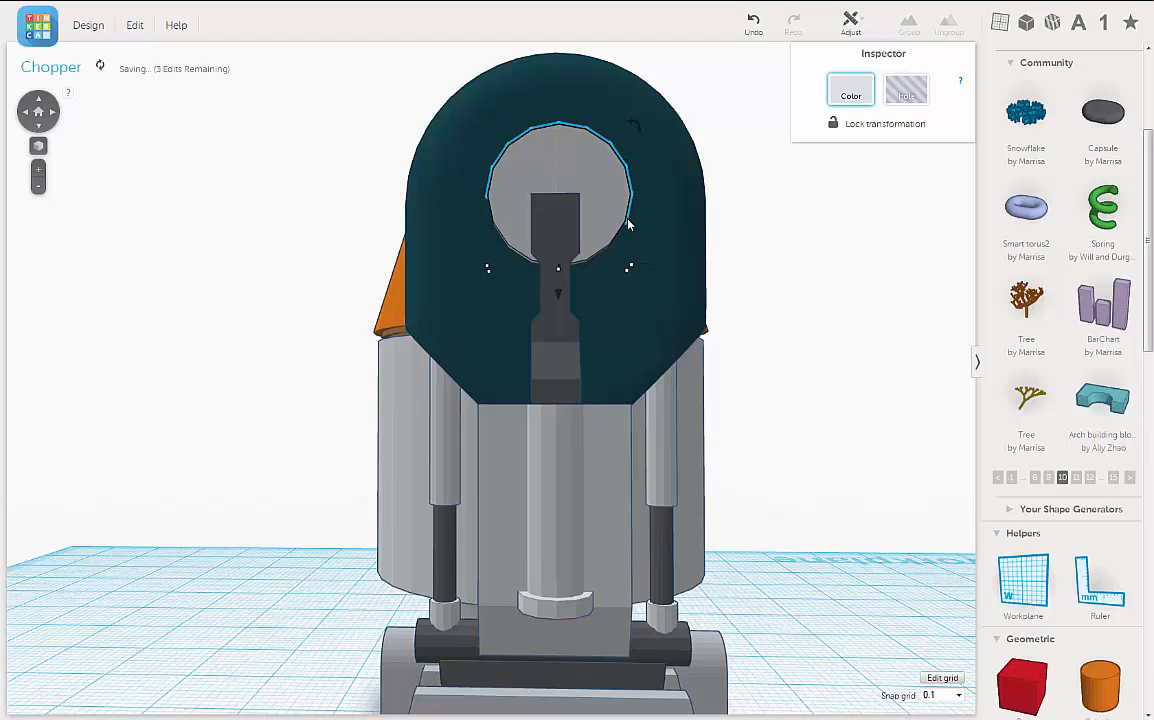
key("Left")
right_click_drag(677, 302, 579, 262)
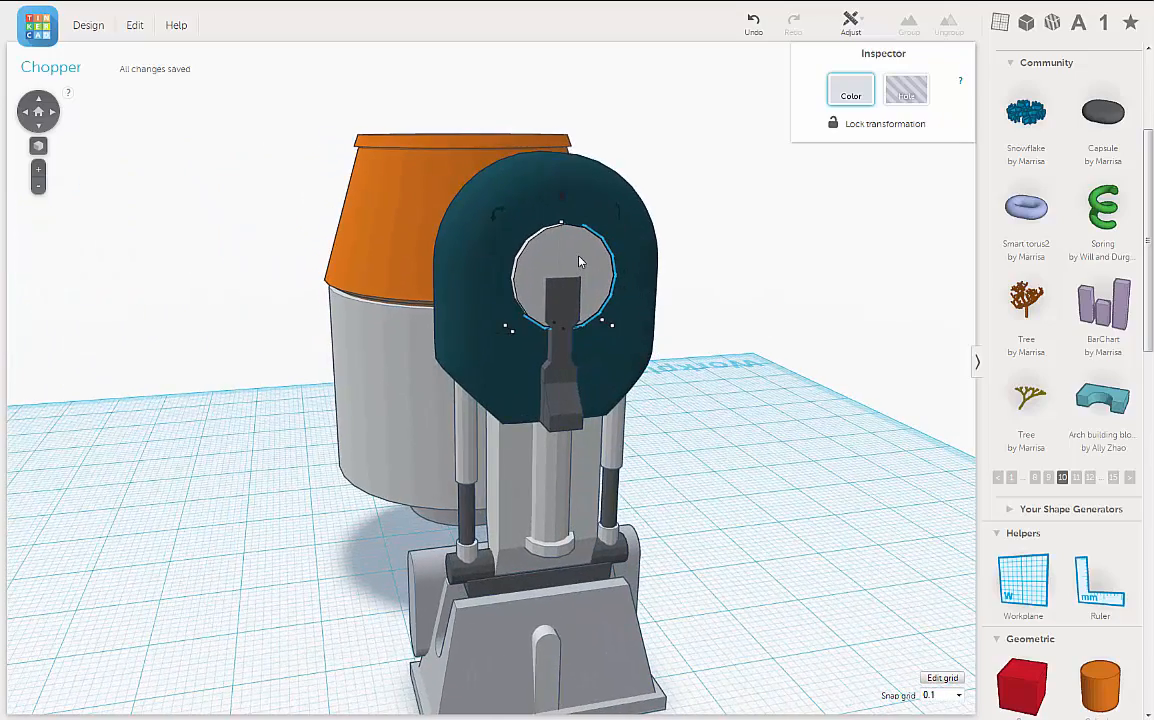
Step: Colour the round disc the same dark teal as the housing and deselect it
left_click(849, 96)
left_click(810, 219)
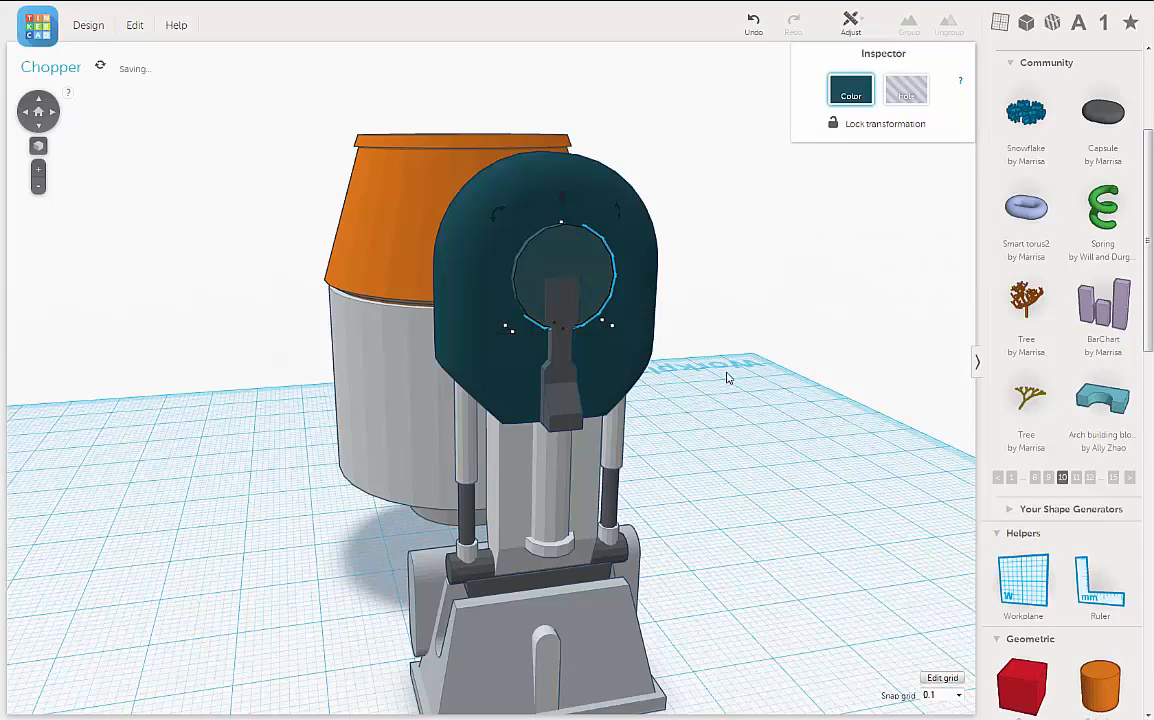
right_click_drag(750, 369, 753, 459)
left_click(766, 376)
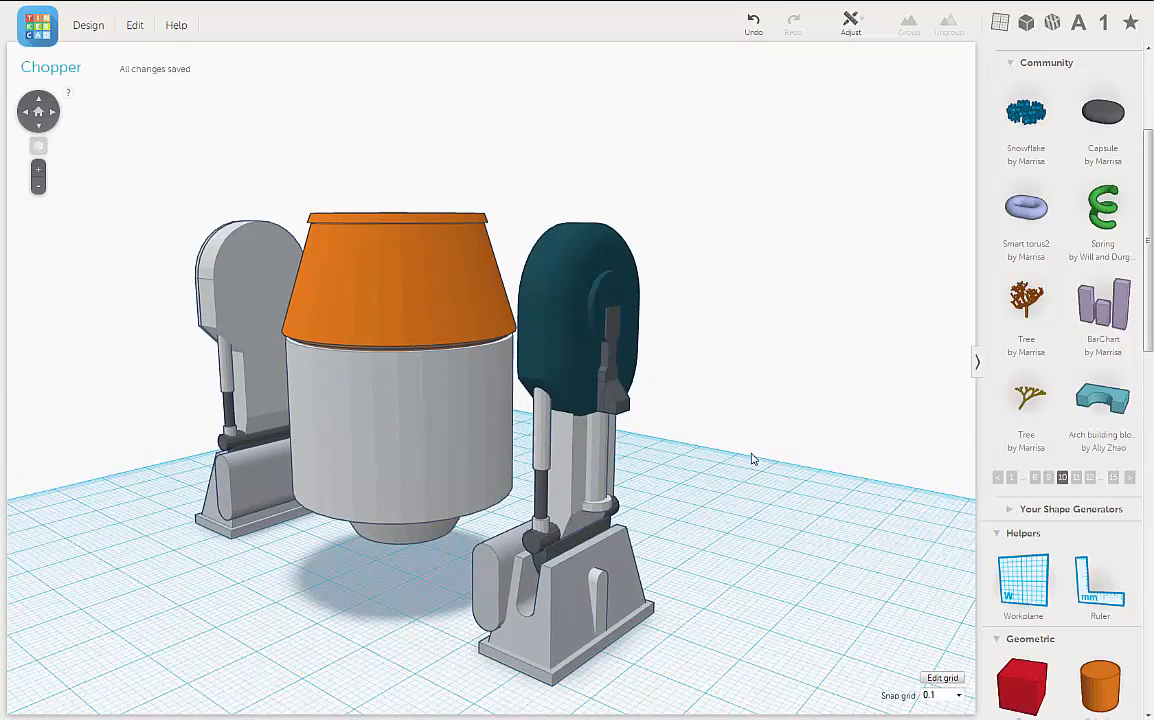